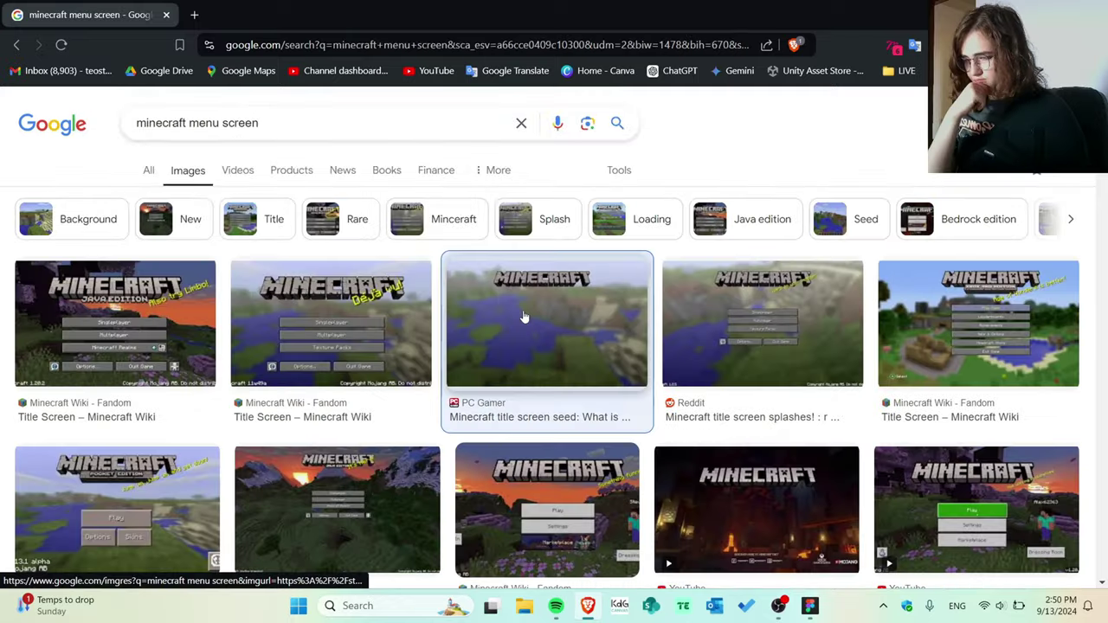
Open the Reddit title screen splashes result and copy its image with the menu buttons.
left_click(526, 317)
left_click(238, 313)
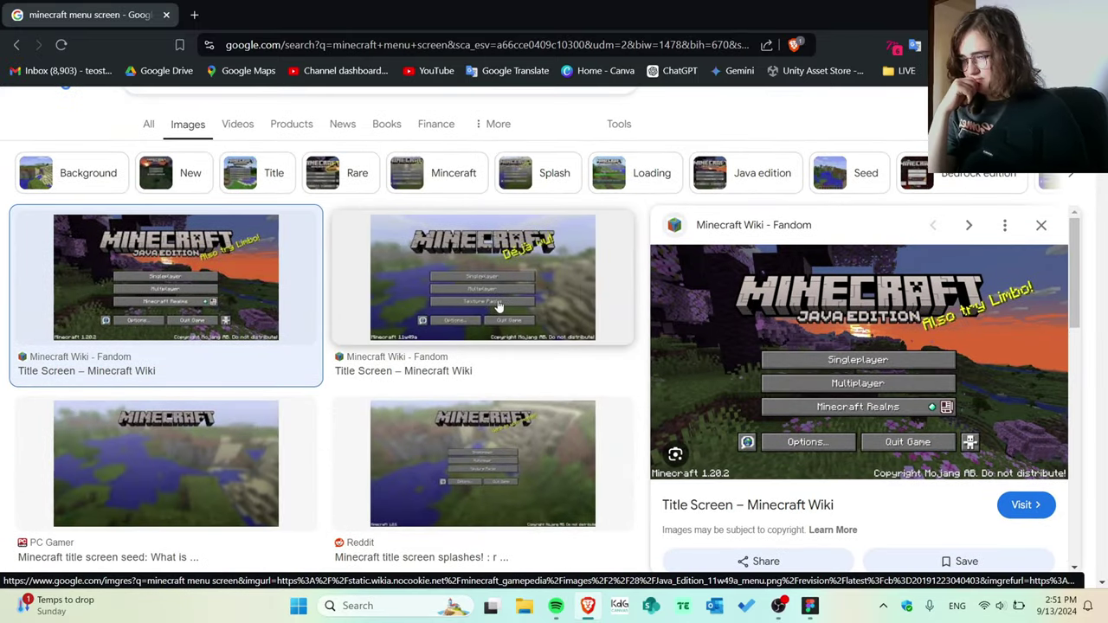
left_click(534, 460)
right_click(738, 338)
left_click(874, 285)
Switch to Figma, paste the copied title screen into the Minecraft Interface file and reposition it on the canvas.
key("alt+Tab")
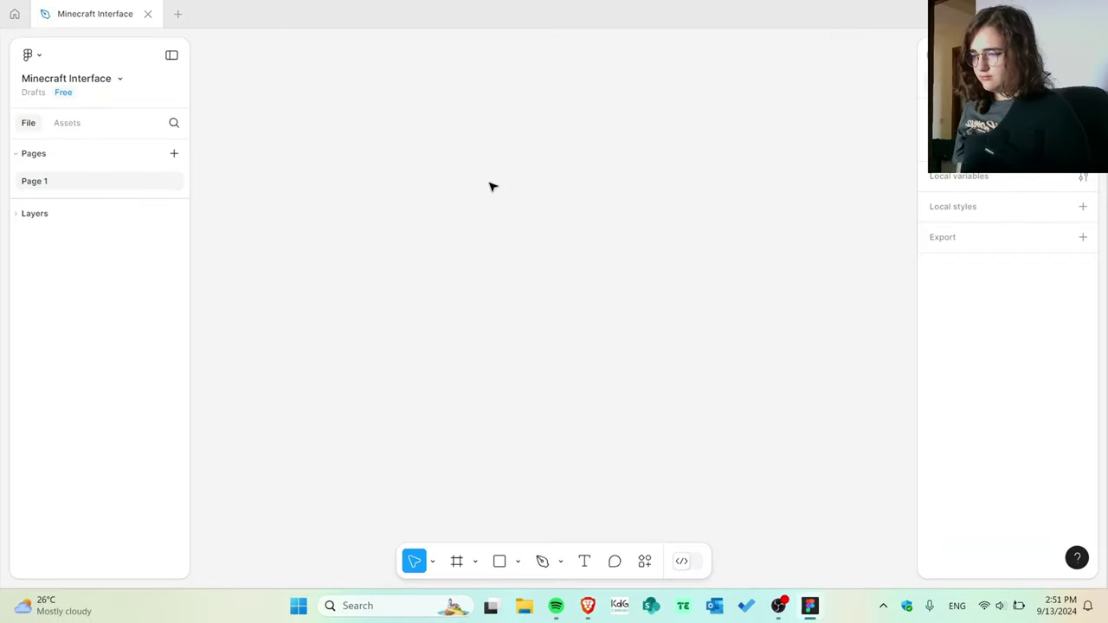
key("ctrl+v")
left_click_drag(653, 266, 508, 155)
Switch to the browser and copy the PC Gamer title screen image that has no menu buttons.
left_click(588, 606)
left_click(166, 463)
right_click(840, 340)
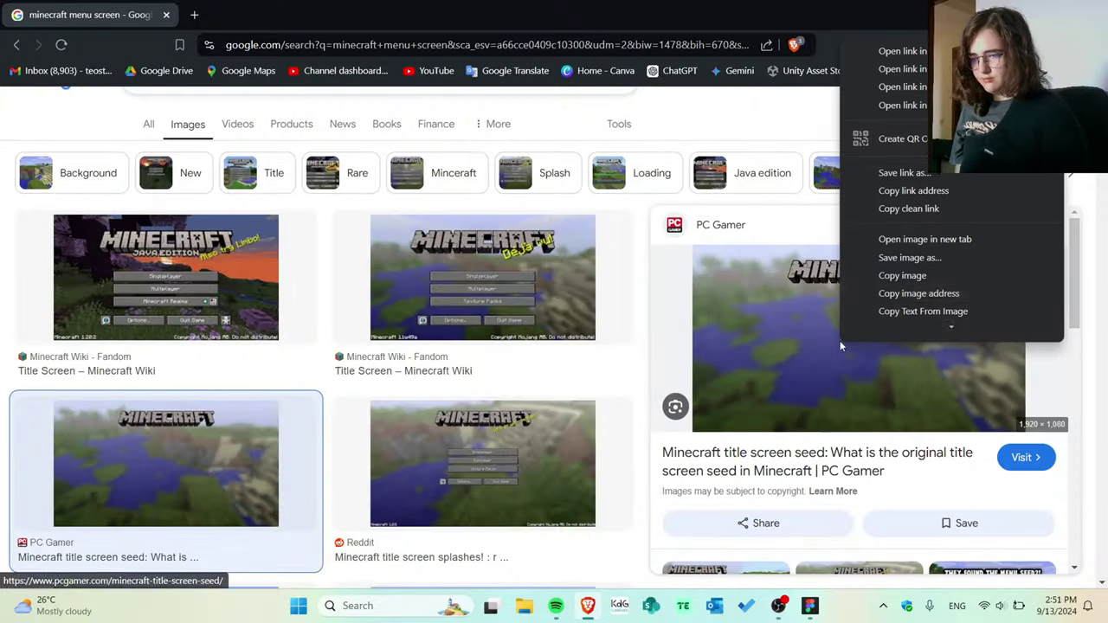
left_click(904, 274)
Search images for "minecraft empty menu screen" and browse the results for a background without menu buttons.
scroll(942, 188, "up", 3)
left_click(184, 121)
type("empty")
key("Return")
scroll(465, 297, "down", 10)
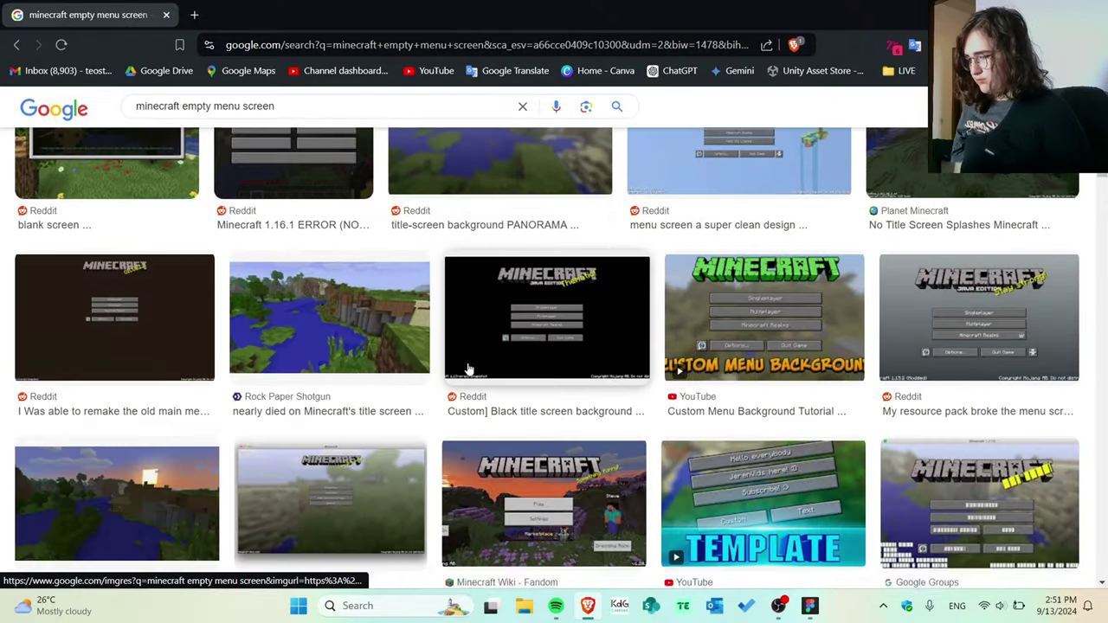
scroll(469, 370, "down", 10)
left_click(165, 454)
scroll(844, 381, "down", 5)
scroll(408, 435, "down", 4)
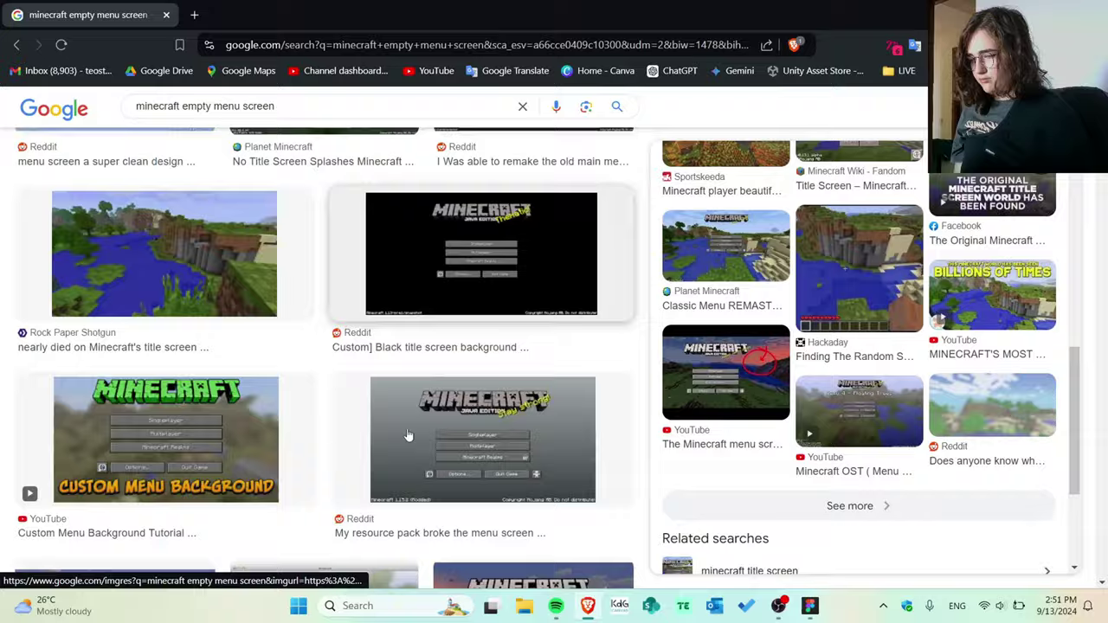
Copy the button-free title screen image from the browser and paste it into the Minecraft Interface file in Figma.
key("alt+Tab")
left_click(588, 607)
right_click(856, 287)
left_click(932, 425)
key("alt+Tab")
key("ctrl+v")
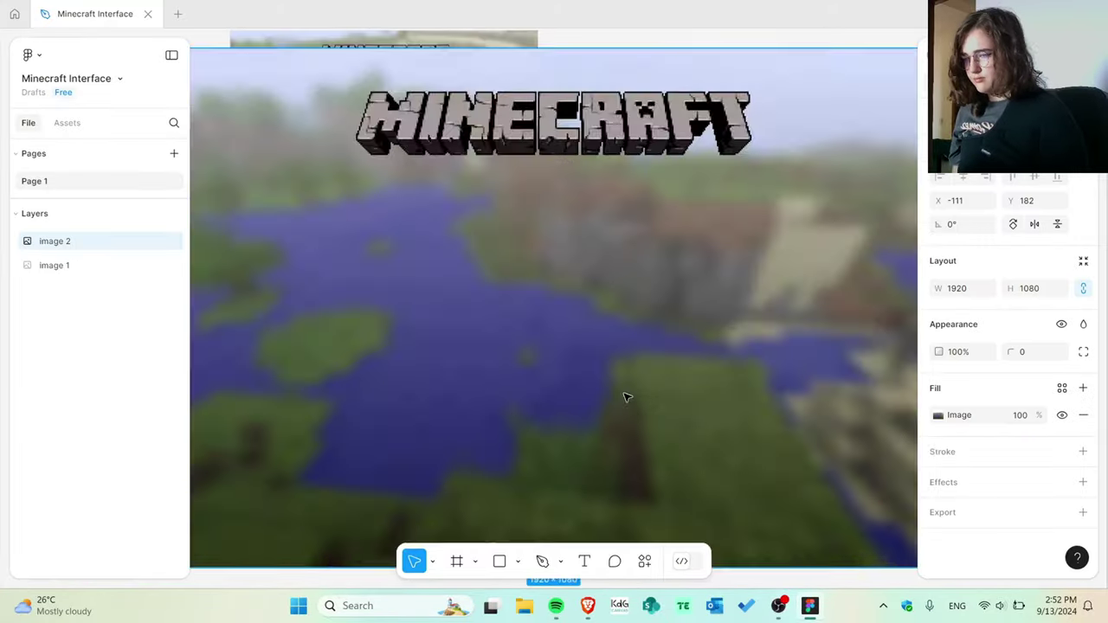
Scale the pasted button-free image down to about 647 × 364 and place it to the right of the first image.
scroll(627, 395, "down", 5)
left_click(939, 415)
key("Escape")
left_click_drag(806, 232, 890, 82)
scroll(523, 374, "up", 5)
scroll(779, 171, "up", 3)
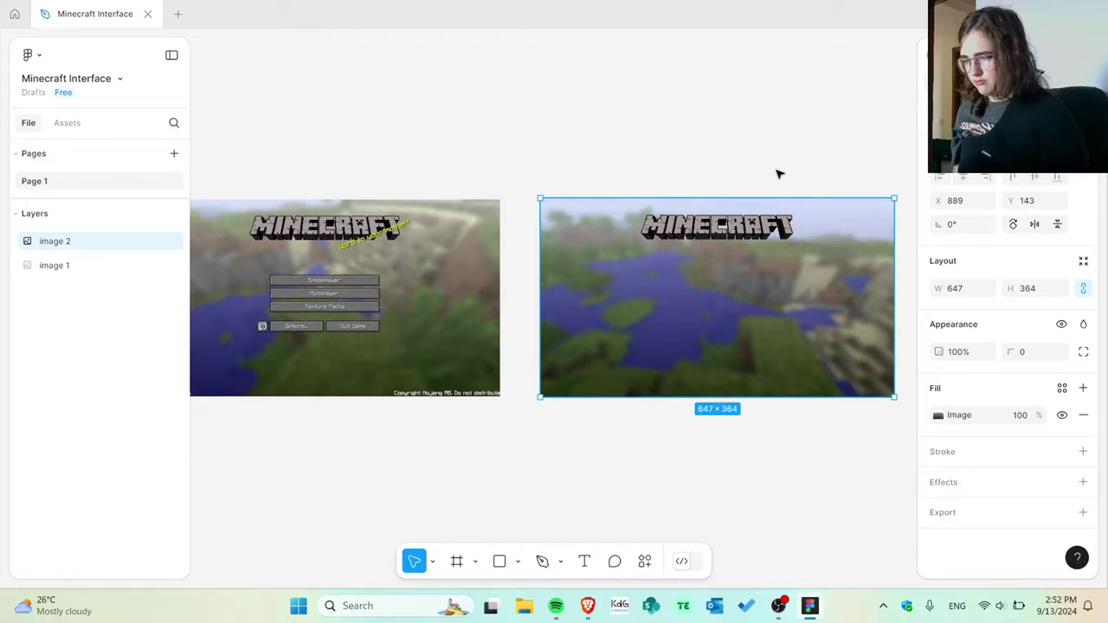
scroll(658, 295, "up", 2)
scroll(646, 324, "down", 2)
scroll(645, 324, "right", 1)
Rename the layer of the image with buttons to "Inspo" and the button-free image to "Main Menu".
left_click(71, 266)
left_click(73, 241)
type("Inspo")
double_click(79, 265)
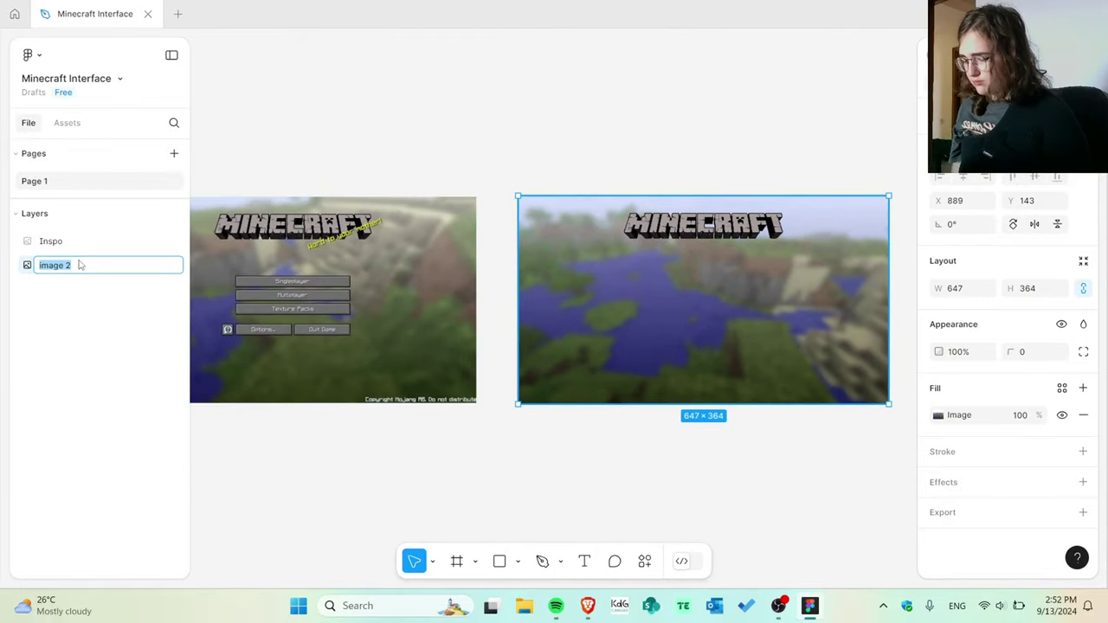
type("Main Menu")
key("Return")
Group the button-free image and name the group "Main Menu".
right_click(84, 271)
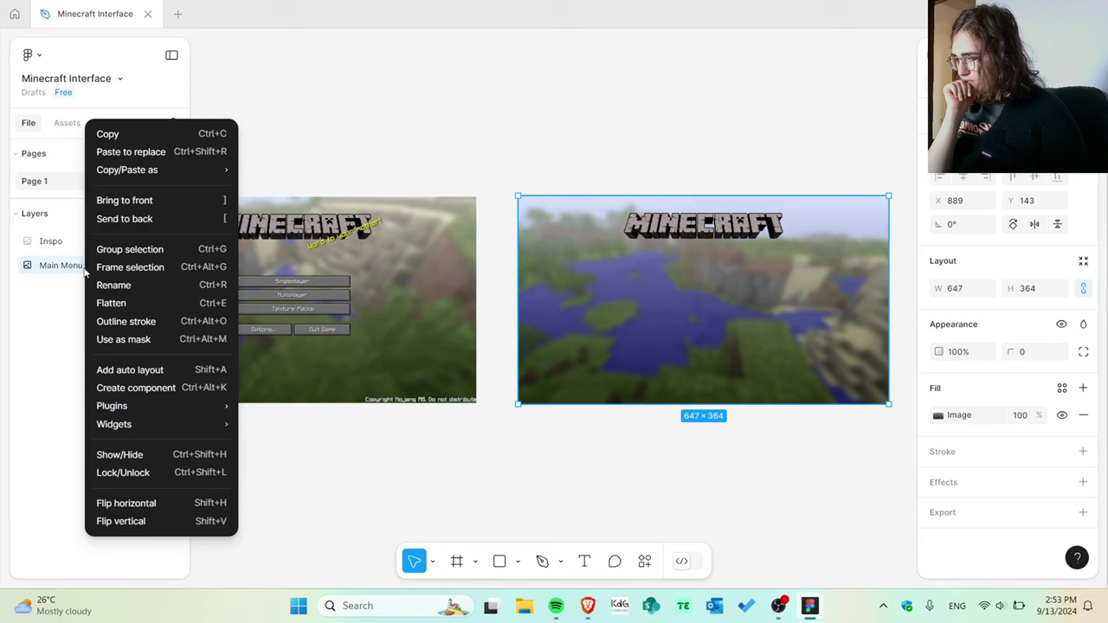
left_click(126, 250)
double_click(50, 266)
type("Main Menu")
key("Return")
key("r")
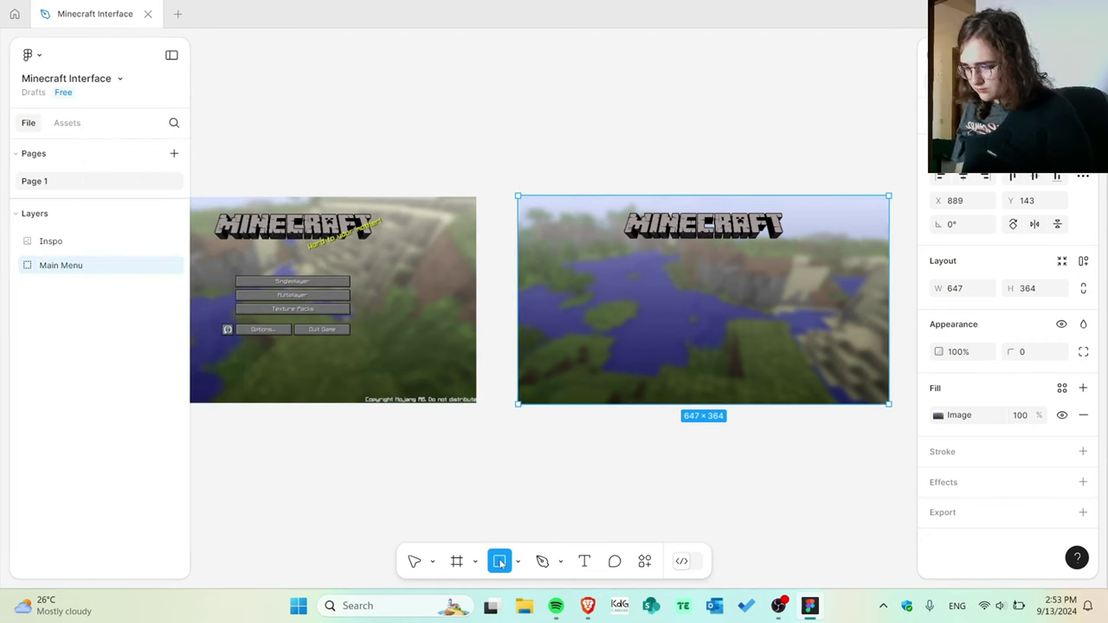
scroll(233, 279, "up", 10)
scroll(234, 295, "down", 10)
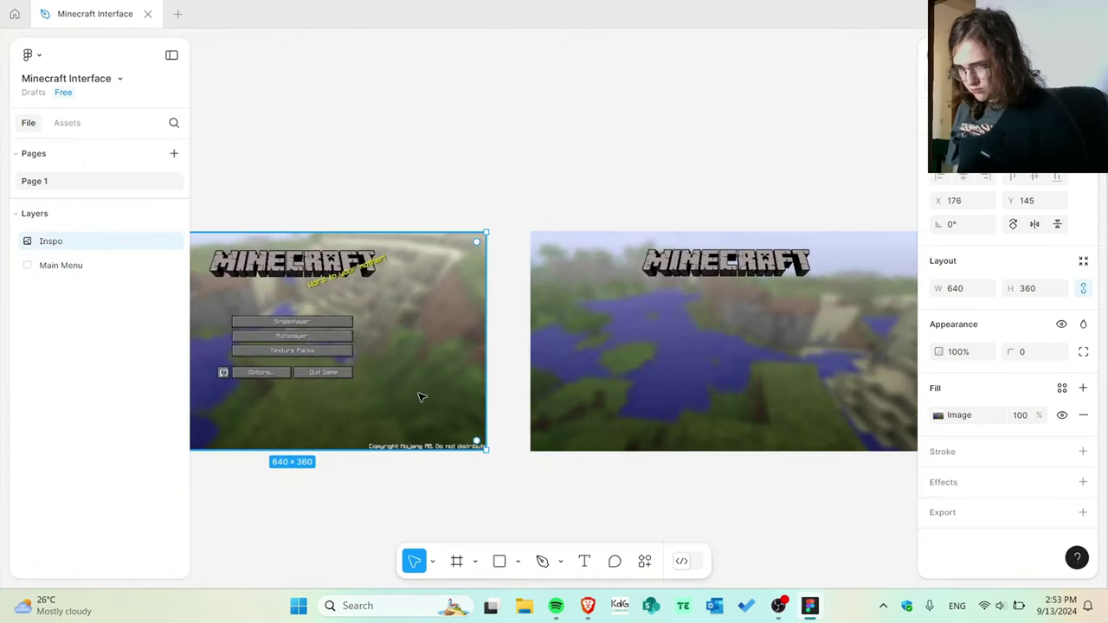
Set the Main Menu group's X position to 176.
left_click(624, 346)
left_click(976, 201)
type("176")
key("Return")
left_click(461, 350)
Set the Main Menu group's Y position to 145 and move it back beside Inspo, at about X 850.
left_click(78, 266)
left_click(1060, 200)
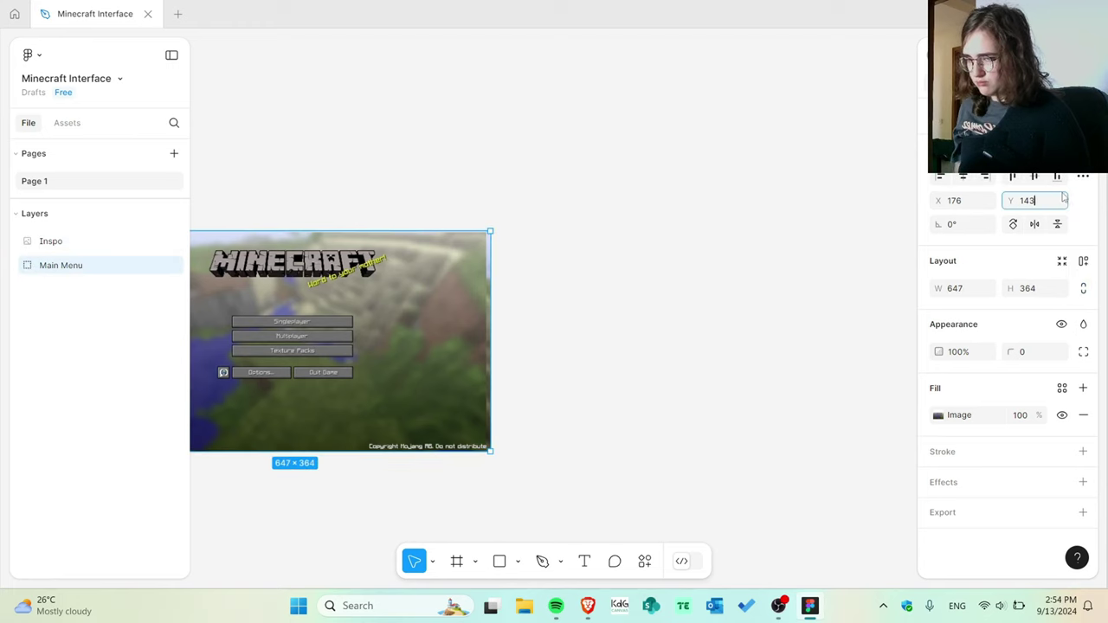
left_click_drag(405, 346, 814, 347)
scroll(292, 339, "left", 2)
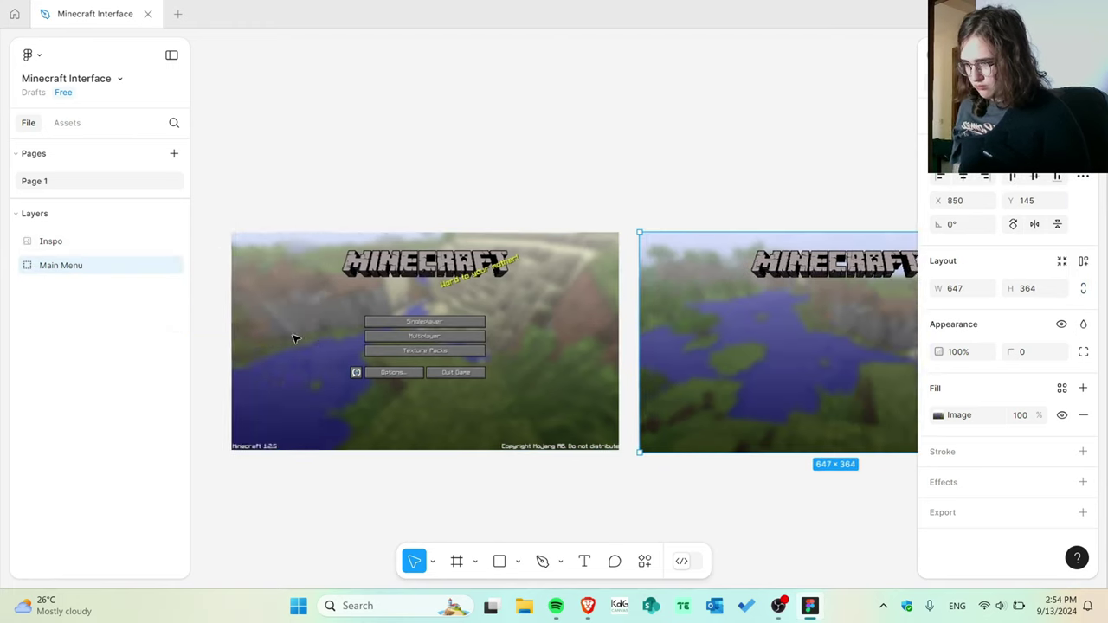
Reduce the Main Menu group's height to 360 to match the Inspo image.
scroll(292, 339, "right", 2)
left_click_drag(560, 303, 560, 305)
left_click_drag(658, 453, 658, 450)
scroll(421, 424, "left", 3)
scroll(416, 406, "right", 1)
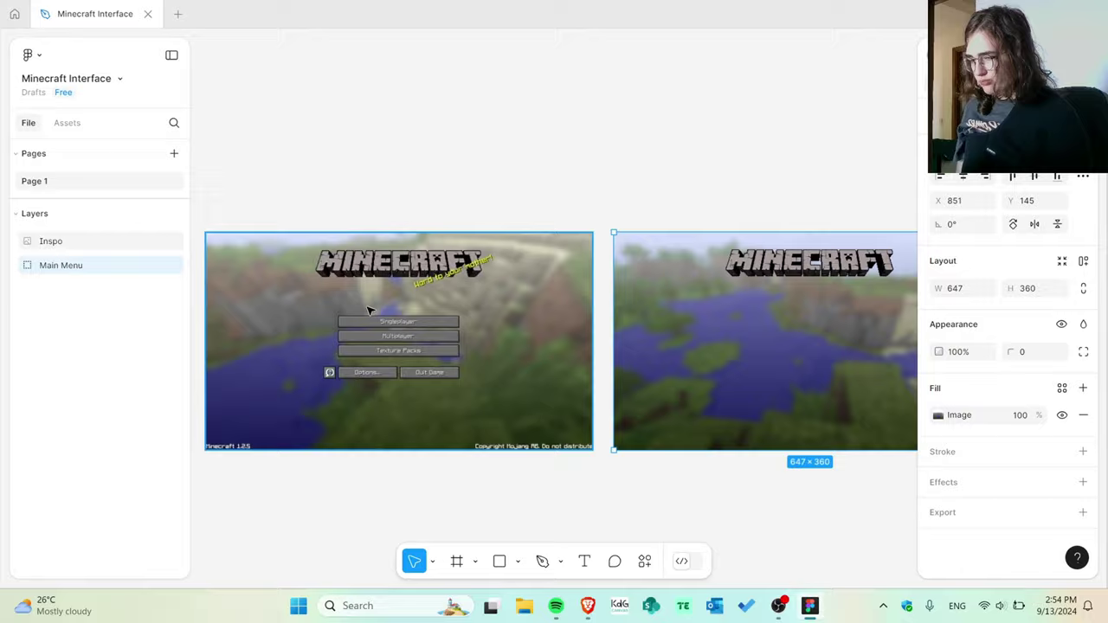
Draw a rectangle of about 200 × 20 over the Singleplayer button in the Inspo image.
scroll(365, 339, "up", 8)
key("r")
mouse_move(274, 226)
left_mouse_down()
mouse_move(705, 285)
mouse_move(752, 279)
left_mouse_up()
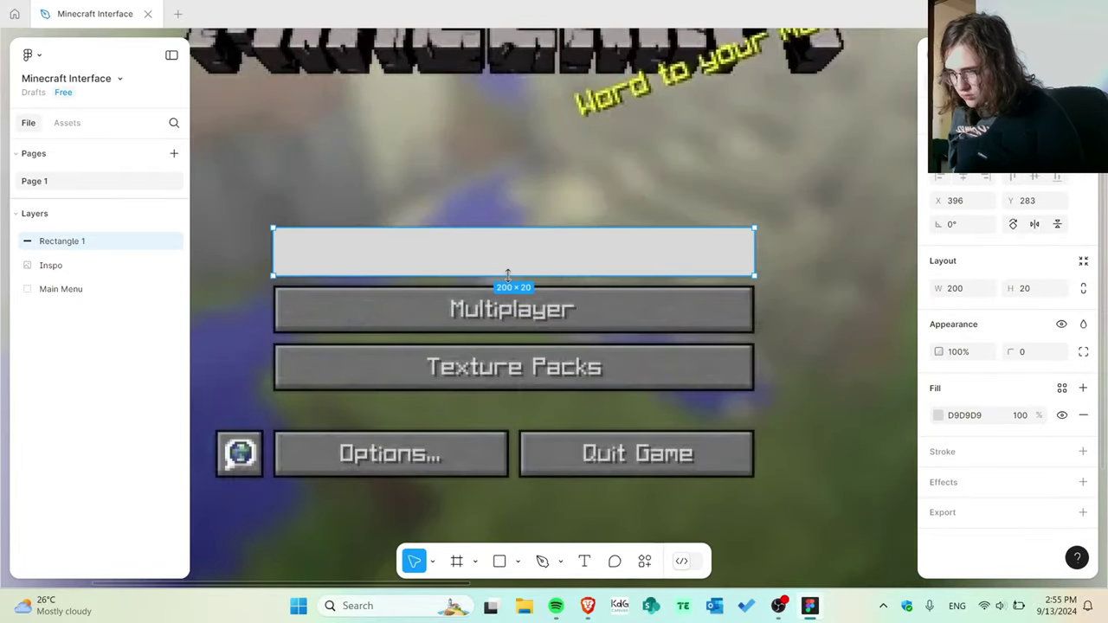
scroll(508, 276, "up", 5)
scroll(619, 154, "down", 3)
scroll(632, 152, "right", 2)
scroll(537, 146, "left", 5)
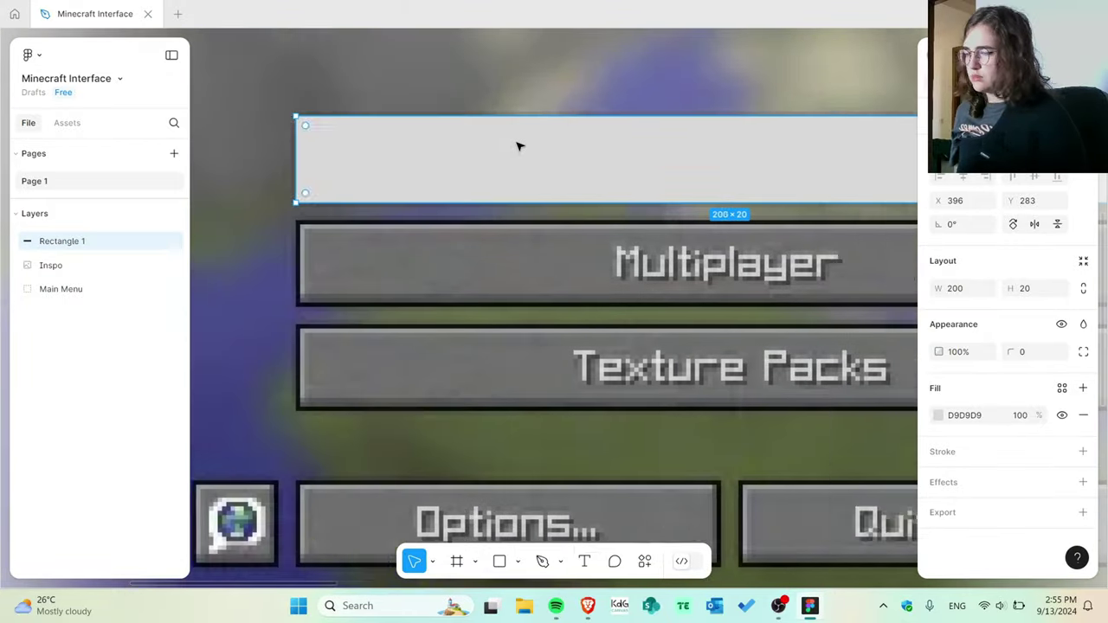
Set the rectangle's fill to 707070, sampled from the Multiplayer button in the Inspo image.
scroll(390, 150, "right", 2)
scroll(432, 165, "up", 1)
left_click(939, 415)
left_click(759, 418)
left_click(460, 327)
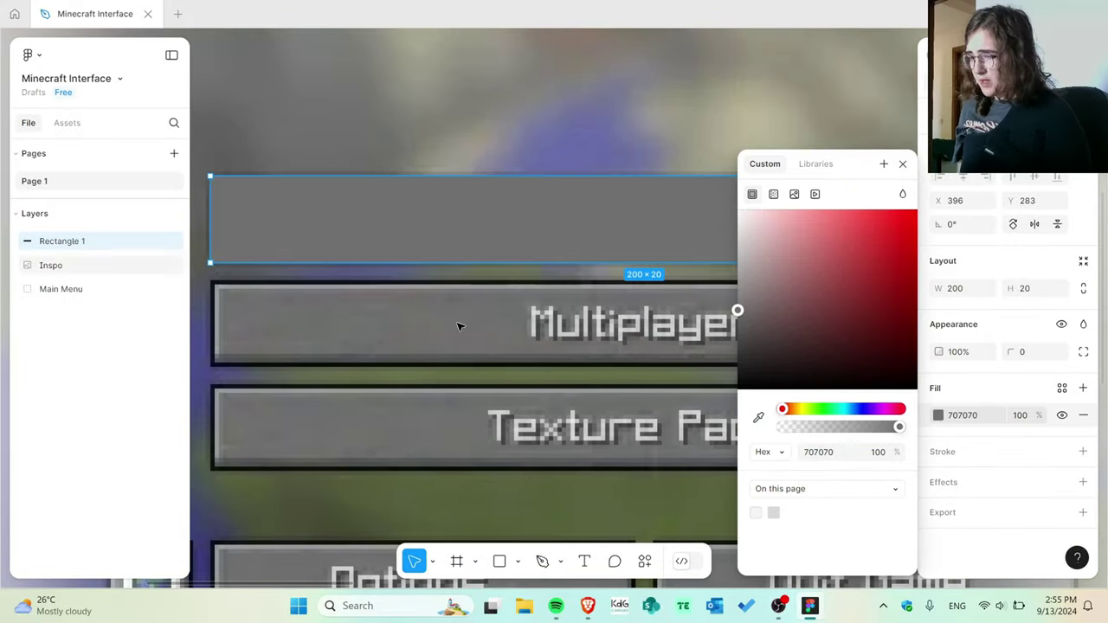
Try a linear gradient fill with adjusted colour stops on the rectangle, and return it to a solid fill.
left_click(774, 196)
left_click(902, 165)
key("ctrl+z")
scroll(843, 364, "right", 1)
left_click(939, 416)
left_click(774, 195)
left_click(637, 206)
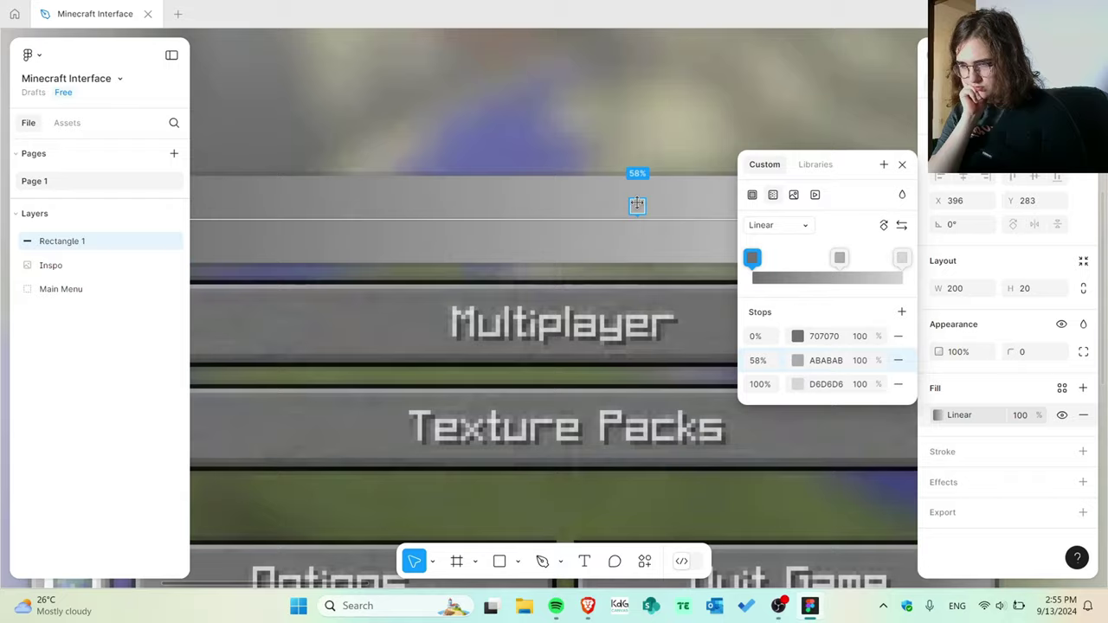
key("ctrl+z")
scroll(626, 224, "down", 2)
scroll(626, 225, "right", 2)
left_click_drag(753, 258, 903, 258)
left_click(753, 195)
left_click(902, 164)
Resample the rectangle's solid fill from the Inspo buttons as 6E6E6D.
left_click(938, 416)
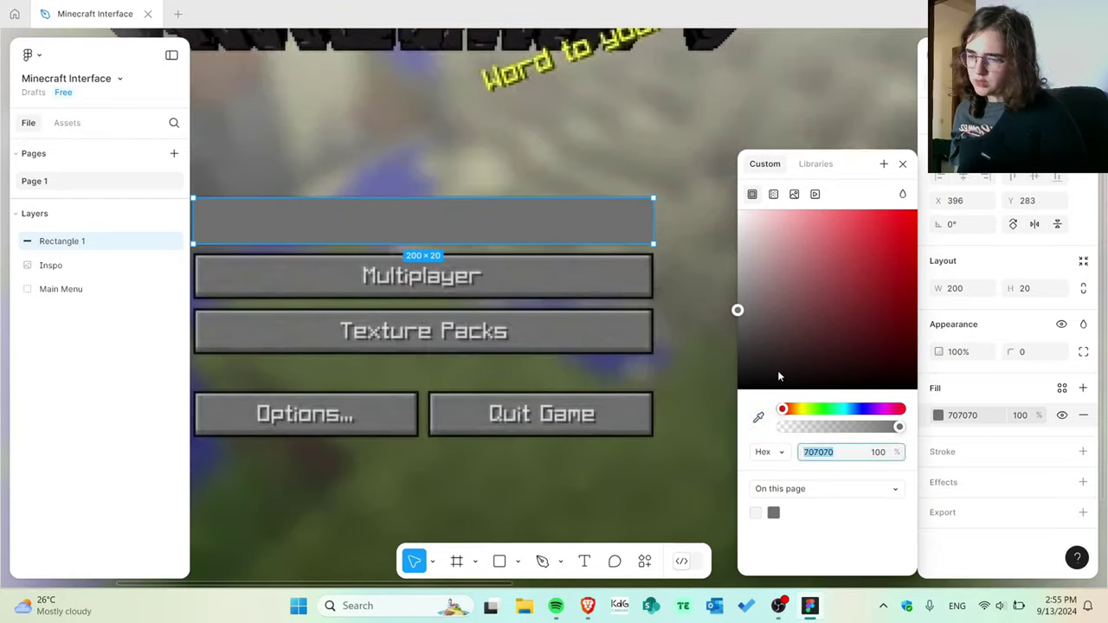
left_click(759, 418)
left_click(634, 333)
left_click(903, 165)
Add a black 1 px inside stroke to the rectangle.
scroll(473, 373, "left", 1)
scroll(473, 373, "up", 1)
left_click(947, 453)
left_click(832, 274)
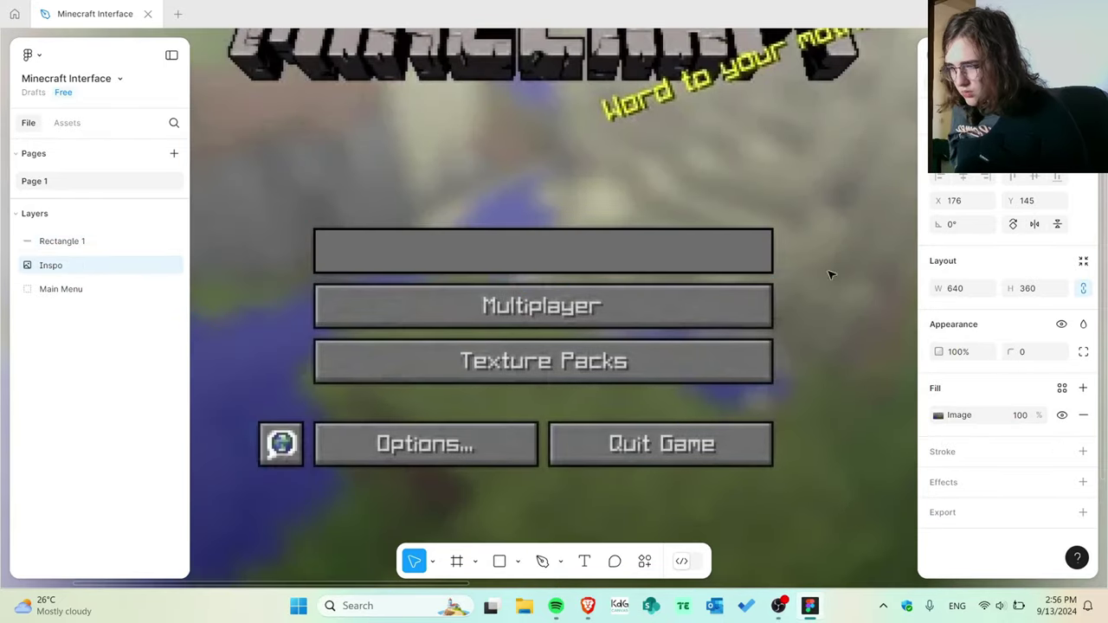
Add a second stroke to the rectangle and colour it cyan 3FCAED.
scroll(829, 275, "up", 2)
left_click(745, 239)
left_click(1083, 407)
left_click(938, 436)
left_click(846, 409)
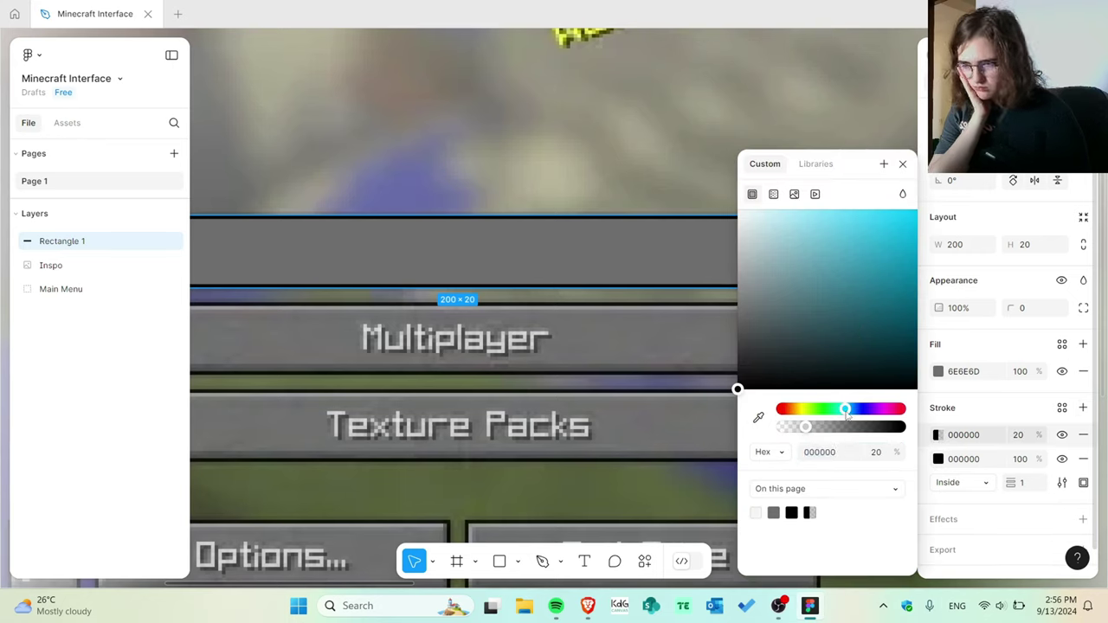
left_click(871, 221)
key("Return")
left_click(903, 164)
Set the upper stroke to 000000 at 60% opacity and the lower stroke to 70% opacity.
left_click(964, 428)
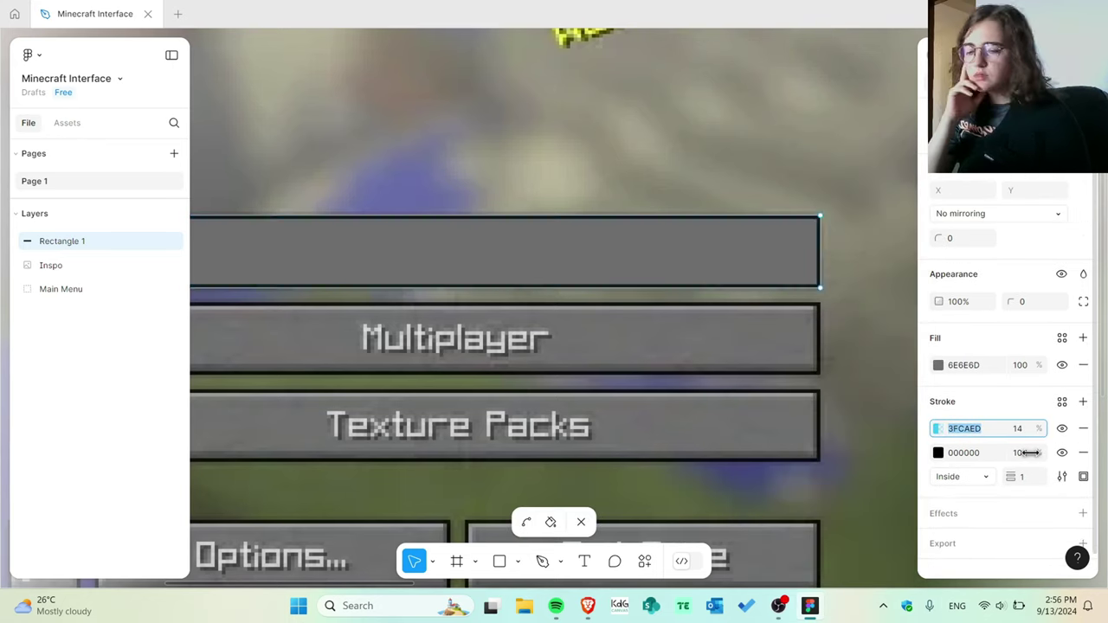
left_click(939, 429)
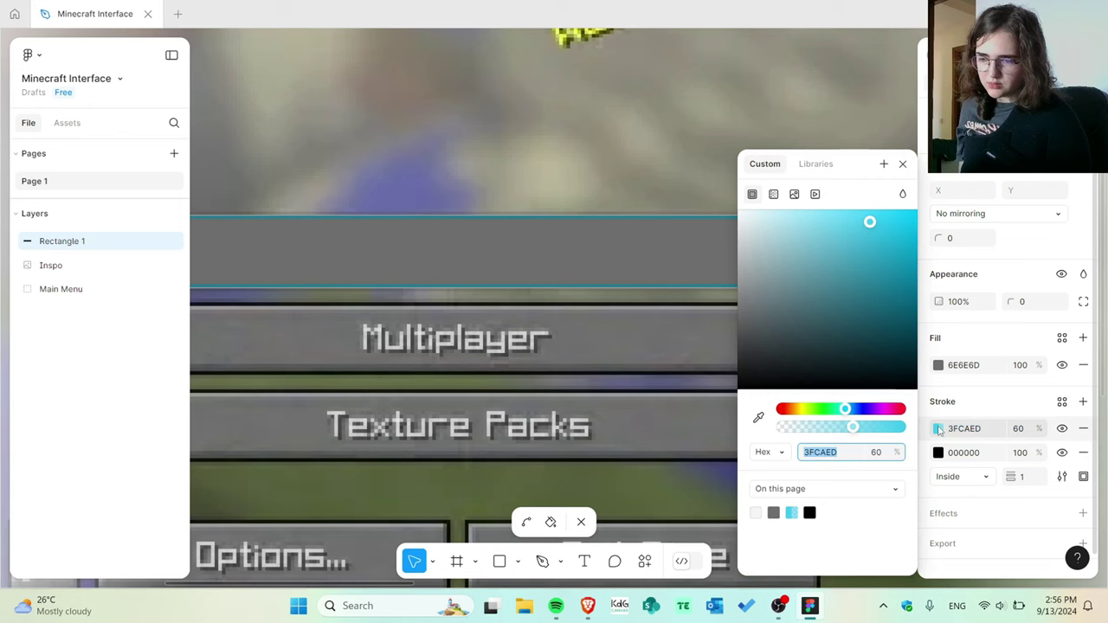
type("000000")
key("Return")
left_click(939, 477)
left_click_drag(903, 425, 863, 425)
key("Return")
Set the rectangle's stroke position to Outside and the lower stroke's opacity to 50%.
scroll(513, 147, "left", 3)
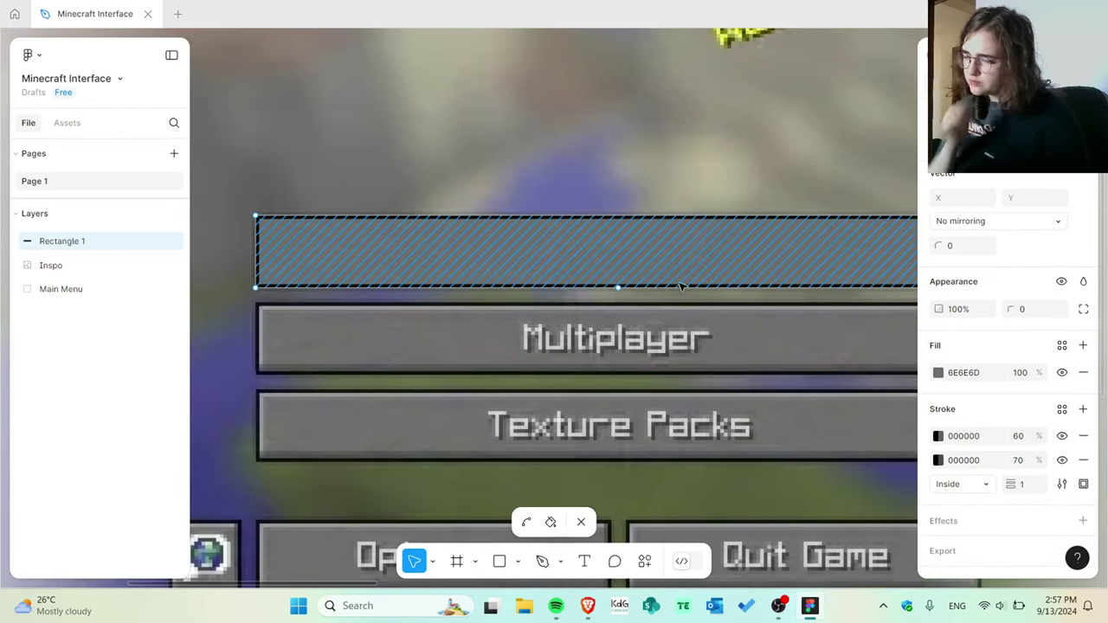
left_click_drag(681, 287, 663, 338)
key("ctrl+z")
left_click(961, 484)
left_click(965, 502)
left_click(937, 460)
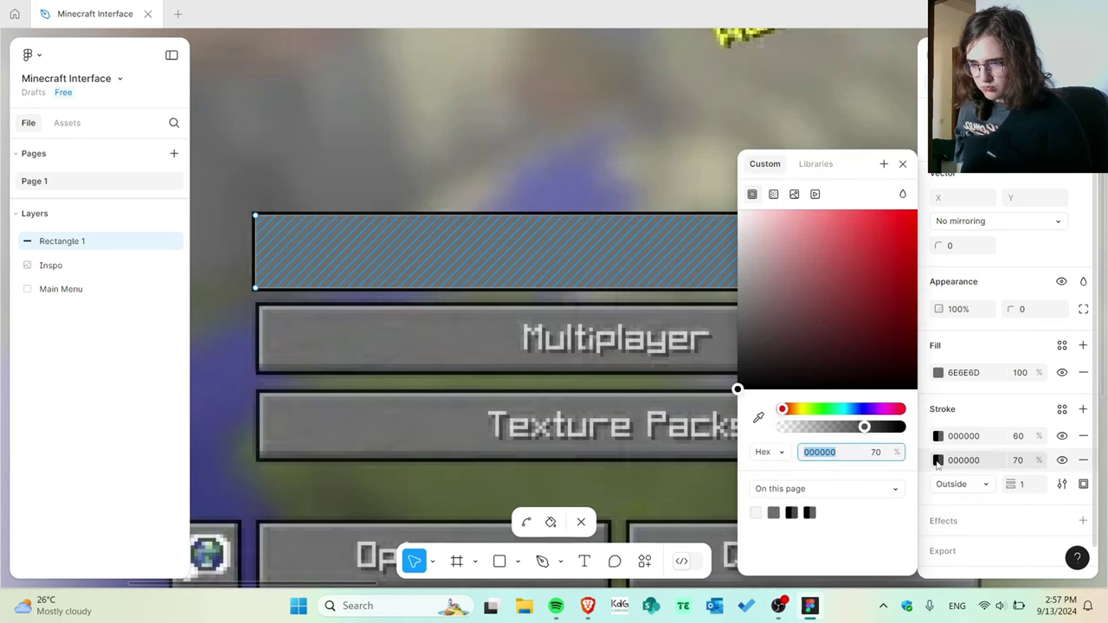
left_click(840, 427)
left_click(974, 447)
left_click(774, 344)
Examine the rectangle's outline against the original buttons in the Inspo image.
scroll(774, 344, "right", 5)
left_click(693, 265)
scroll(697, 294, "left", 4)
scroll(702, 303, "down", 3)
left_click(702, 251)
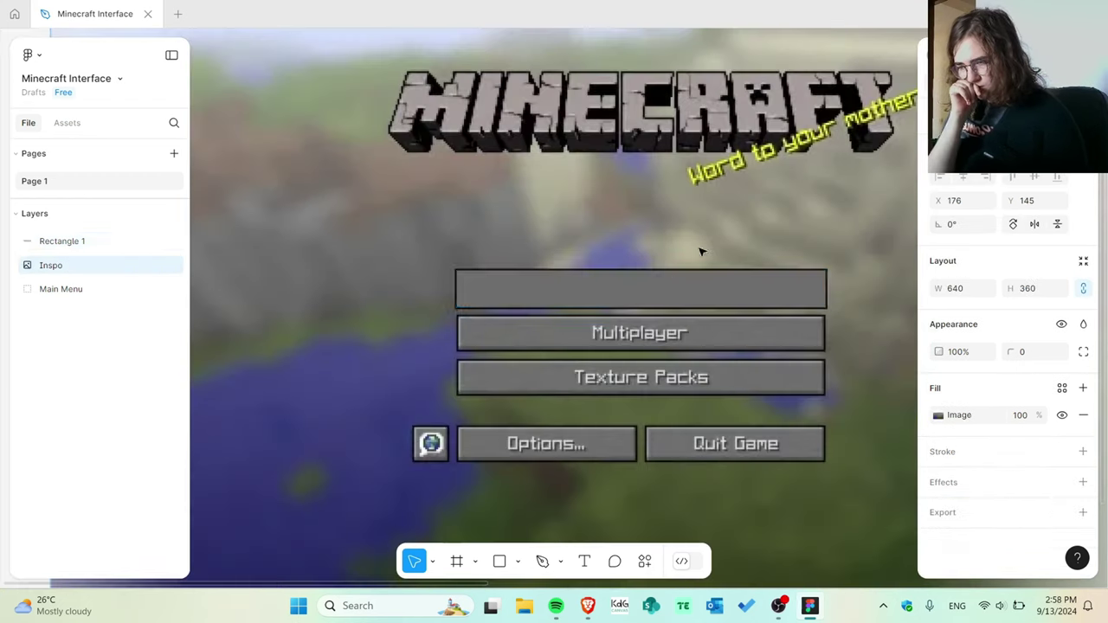
left_click(667, 281)
scroll(659, 277, "up", 2)
scroll(692, 329, "right", 3)
left_click(847, 396)
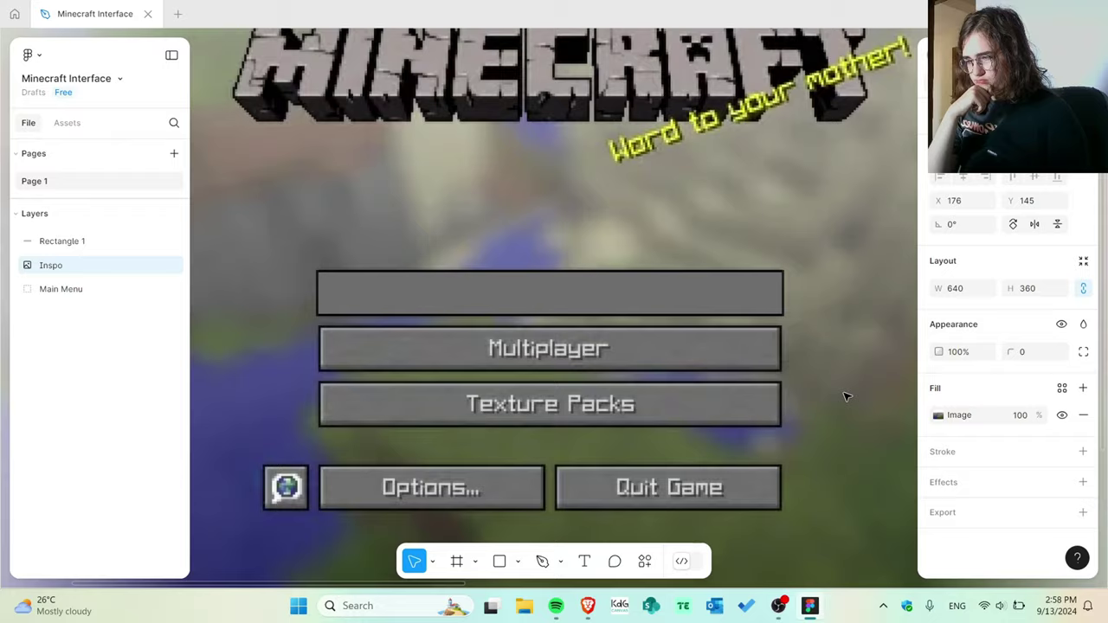
Move the rectangle above the Singleplayer button and resize it to about 198 × 16.
left_click(636, 290)
scroll(629, 286, "up", 2)
left_click(725, 470)
left_click_drag(693, 311, 678, 245)
key("ctrl+z")
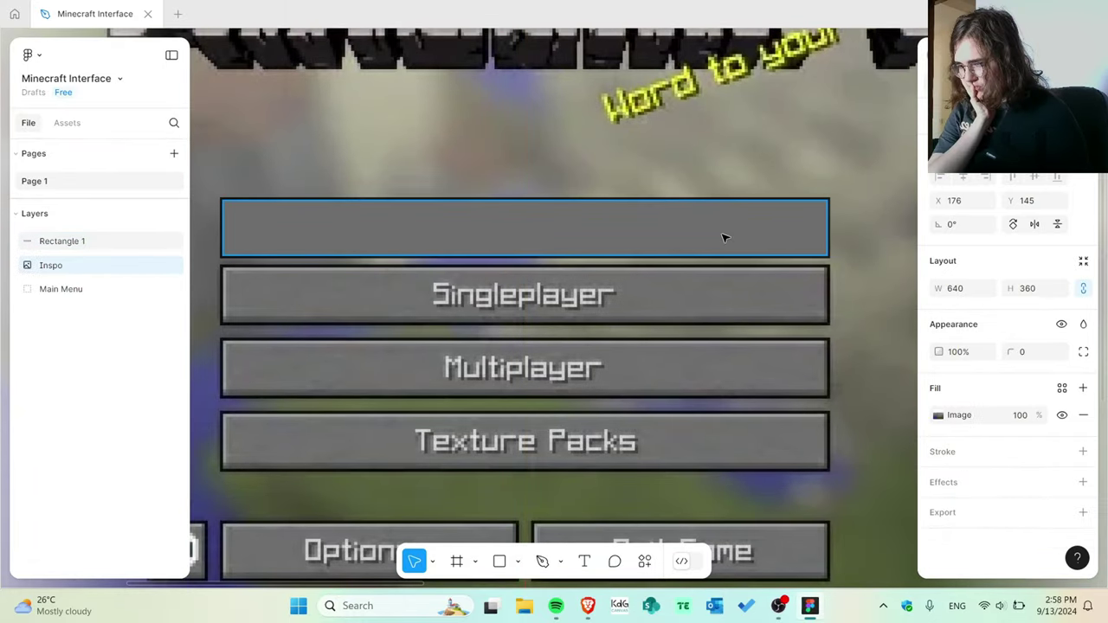
left_click(605, 244)
scroll(996, 389, "down", 2)
Set the rectangle's stroke position to Inside and remove the upper 60% stroke.
left_click(962, 458)
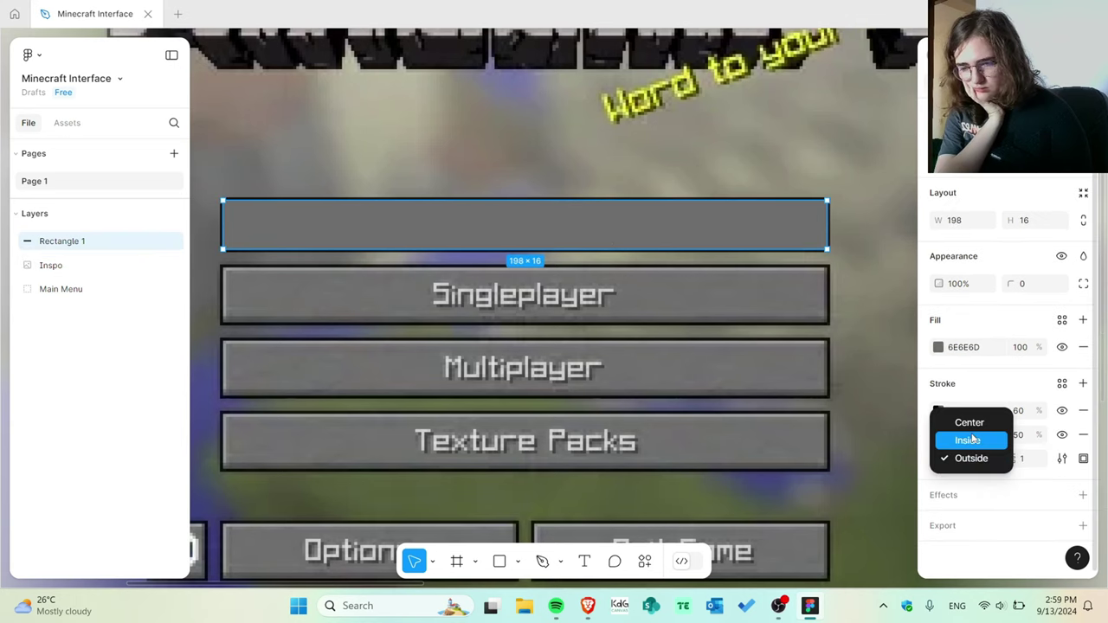
left_click(963, 438)
left_click(1065, 413)
left_click(1083, 411)
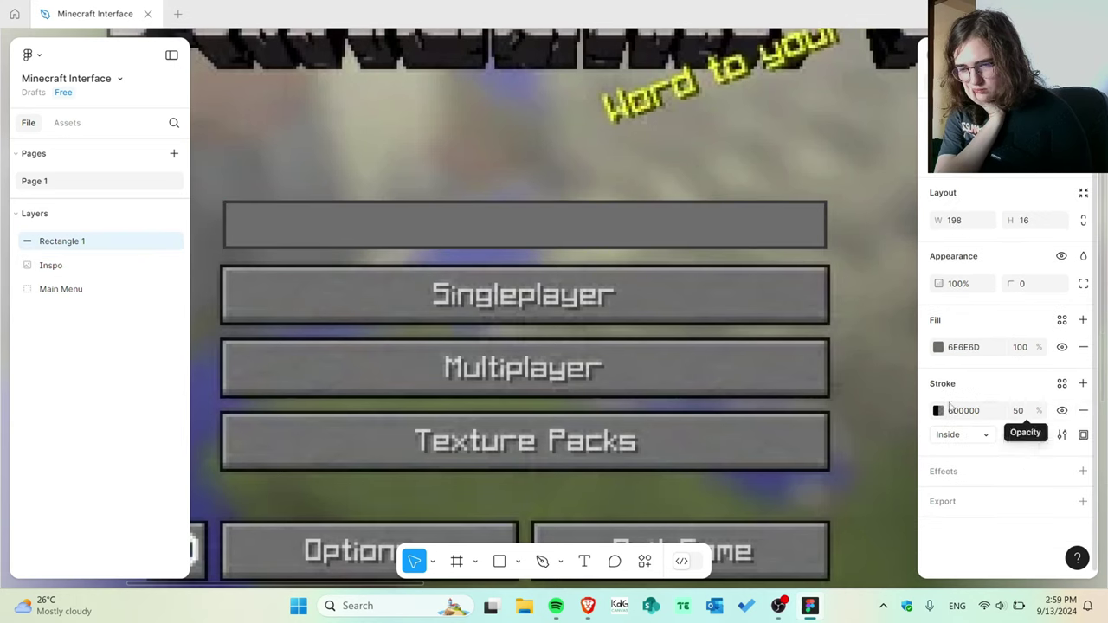
Set the remaining stroke to full opacity with colour 0D0E07, sampled from the Inspo button's border.
left_click(938, 411)
left_click_drag(847, 427, 933, 437)
left_click(758, 418)
left_click(596, 325)
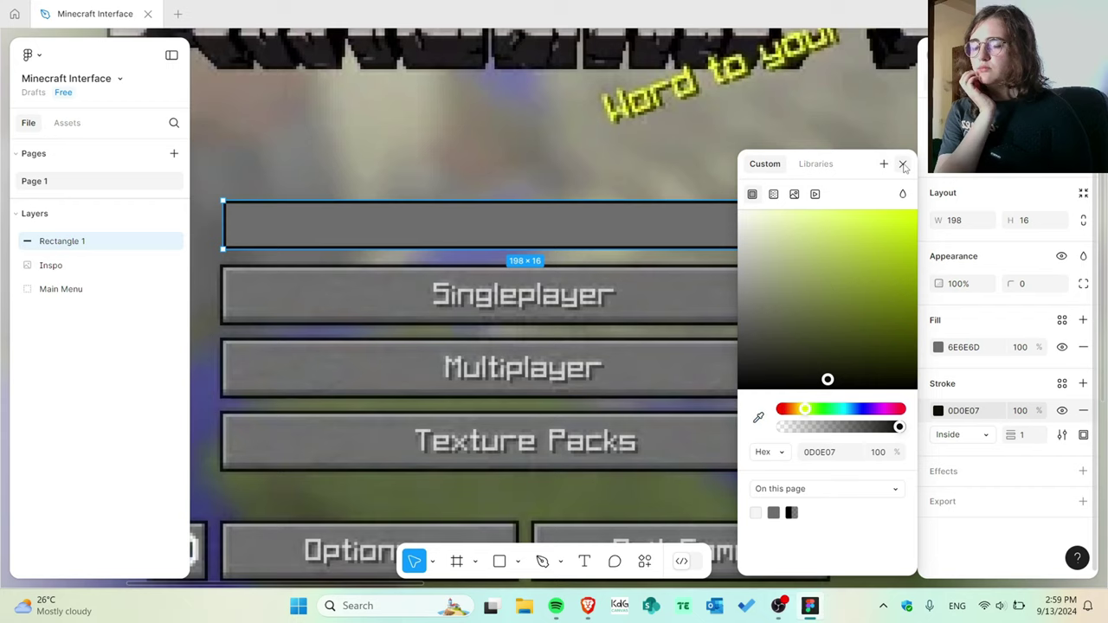
left_click(903, 164)
left_click(903, 165)
Add a drop shadow effect to the rectangle and sample a colour for it from the canvas.
left_click(797, 208)
scroll(1022, 416, "down", 2)
left_click(1083, 471)
left_click(940, 491)
left_click(812, 555)
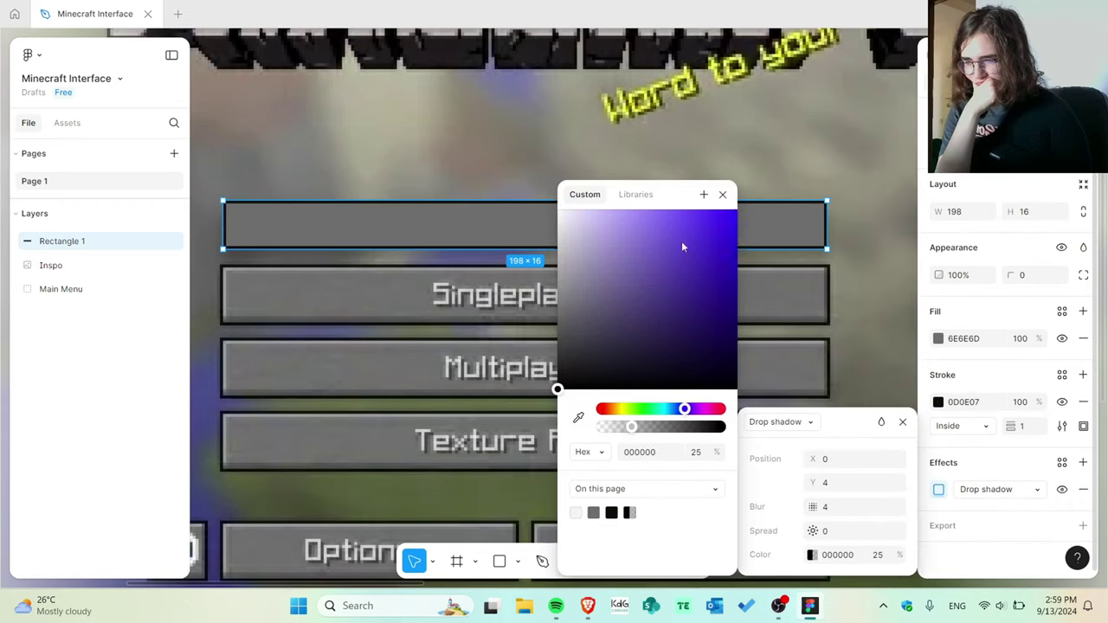
left_click(577, 418)
left_click(841, 99)
key("Escape")
left_click(916, 383)
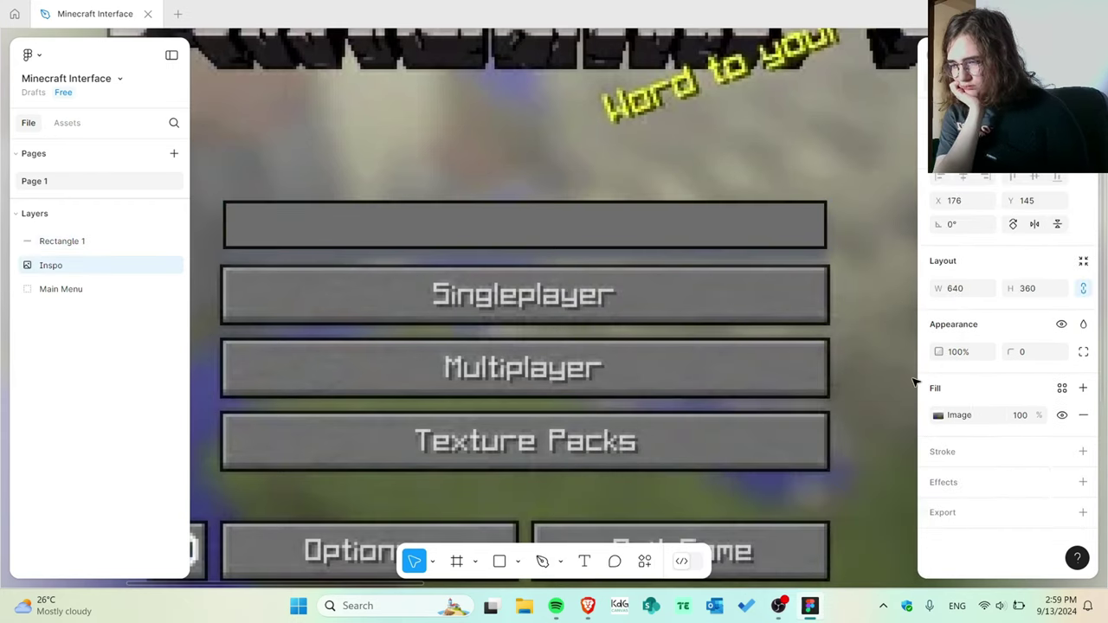
Adjust the vertical offset and spread of the rectangle's drop shadow.
left_click(797, 227)
scroll(942, 459, "down", 2)
left_click(939, 490)
left_click_drag(814, 530, 804, 523)
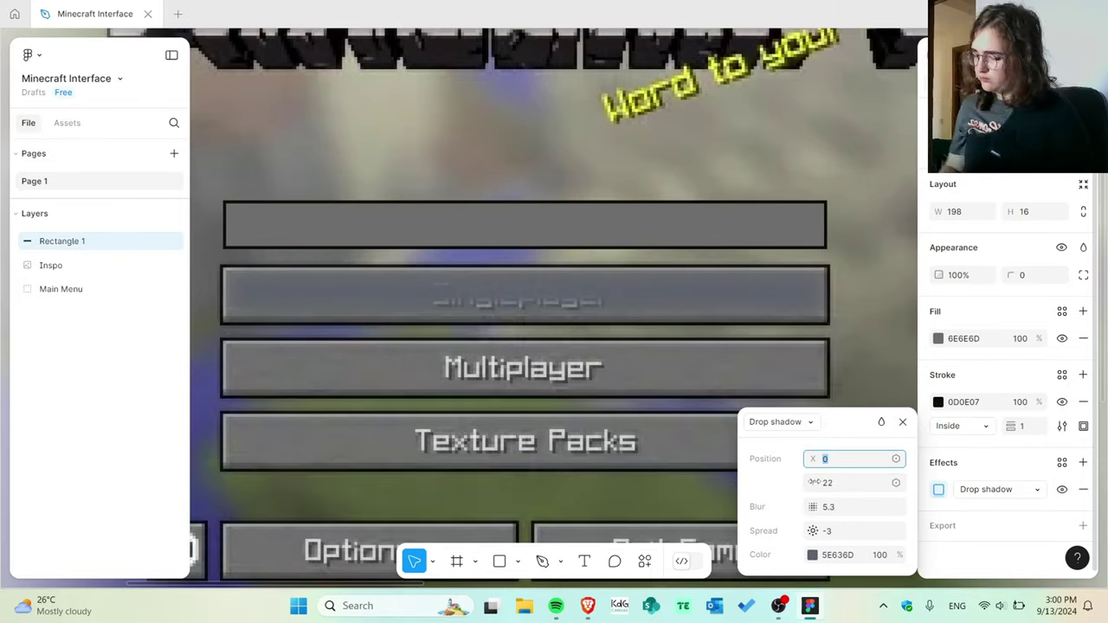
left_click(903, 424)
left_click(870, 372)
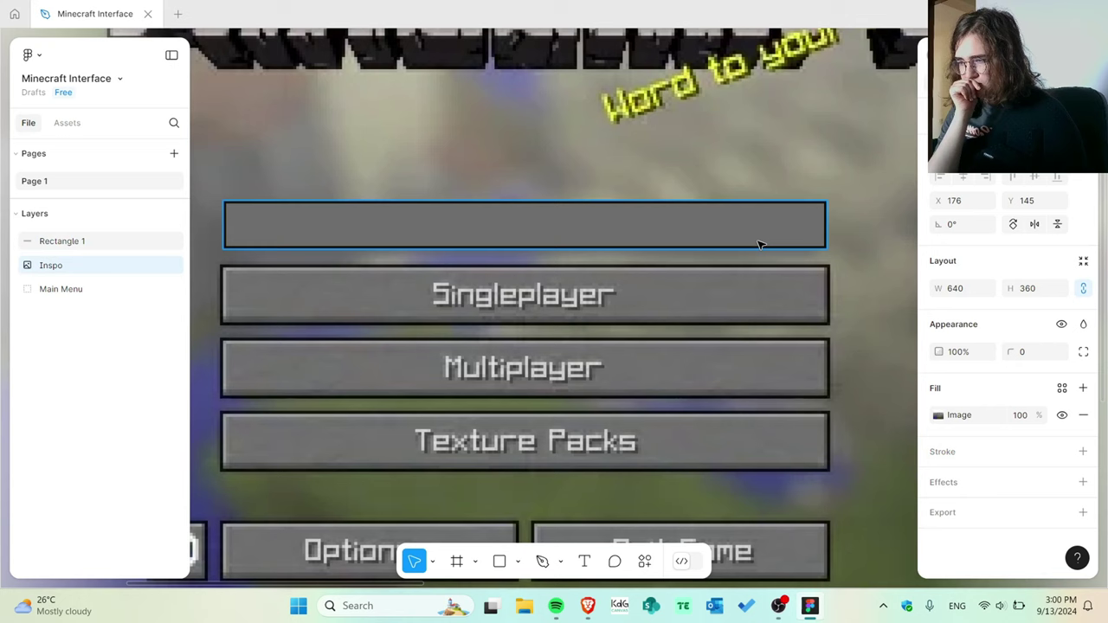
Widen the rectangle to 200 to match the buttons below it and set its stroke weight to 0.9.
left_click(762, 241)
left_click_drag(826, 230, 829, 229)
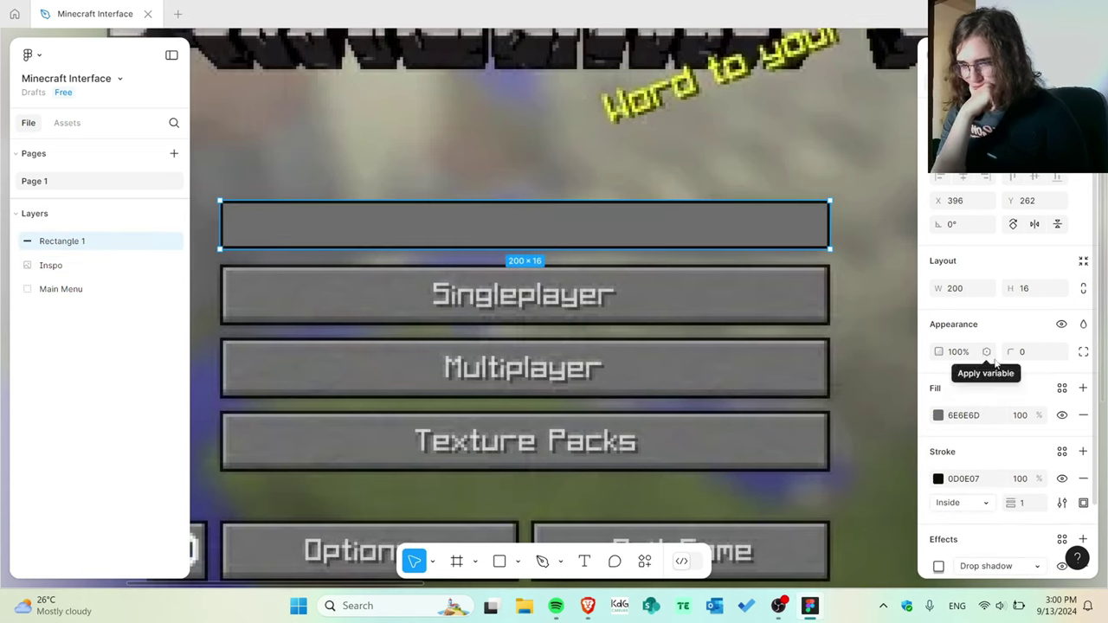
scroll(997, 364, "down", 1)
left_click(1063, 376)
left_click(903, 270)
mouse_move(1011, 426)
left_mouse_down()
mouse_move(1034, 429)
mouse_move(1018, 426)
left_mouse_up()
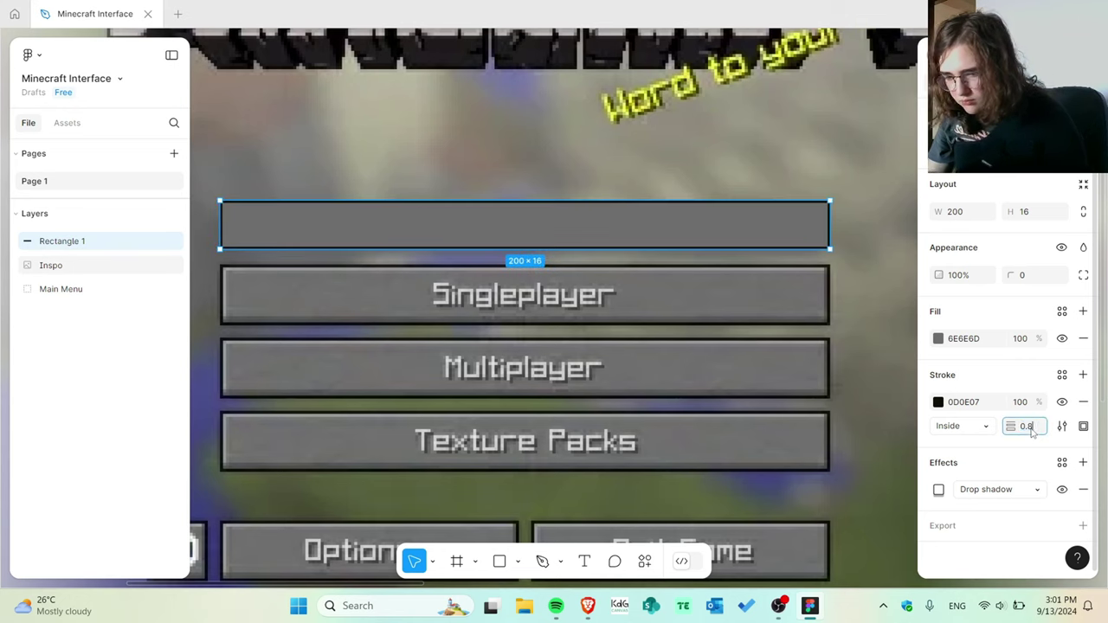
key("Return")
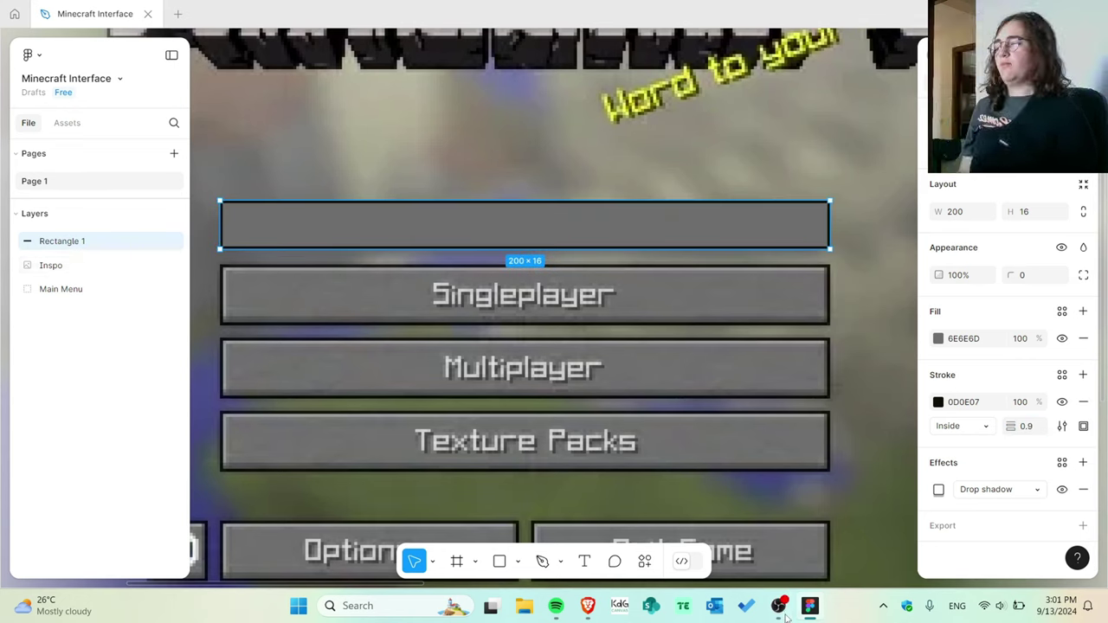
left_click(871, 314)
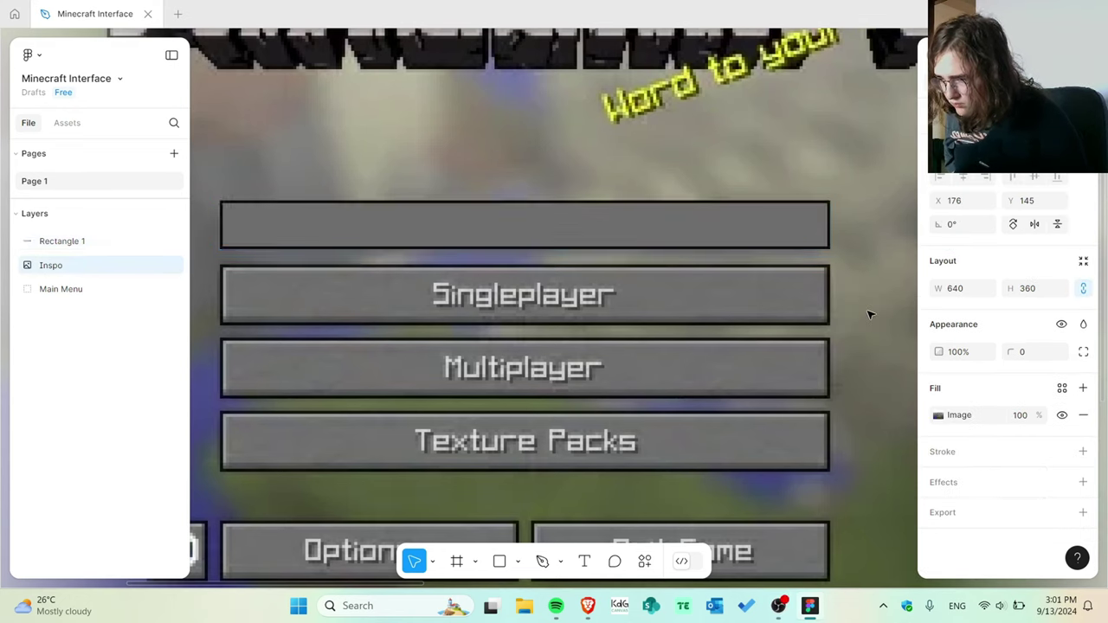
Increase the rectangle's height to 20 by matching it against the Singleplayer button, and place it back above that button.
double_click(733, 236)
left_click_drag(695, 230, 696, 294)
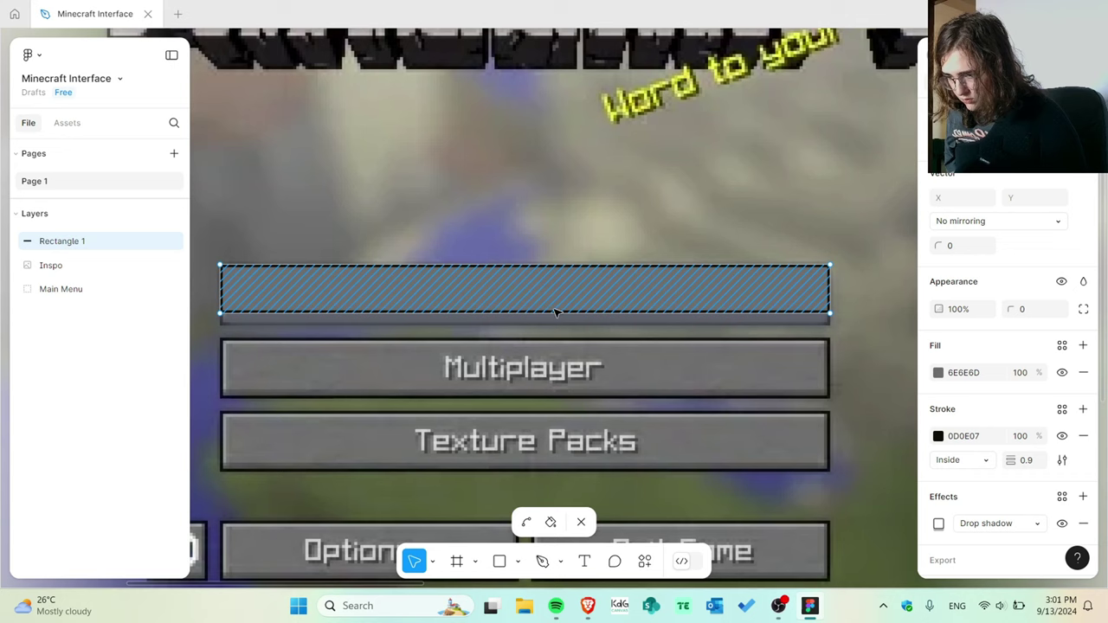
key("Escape")
left_click_drag(537, 313, 542, 326)
left_click_drag(653, 278, 663, 204)
Check the offset, blur and spread settings of the rectangle's drop shadow.
scroll(961, 467, "down", 2)
left_click(938, 490)
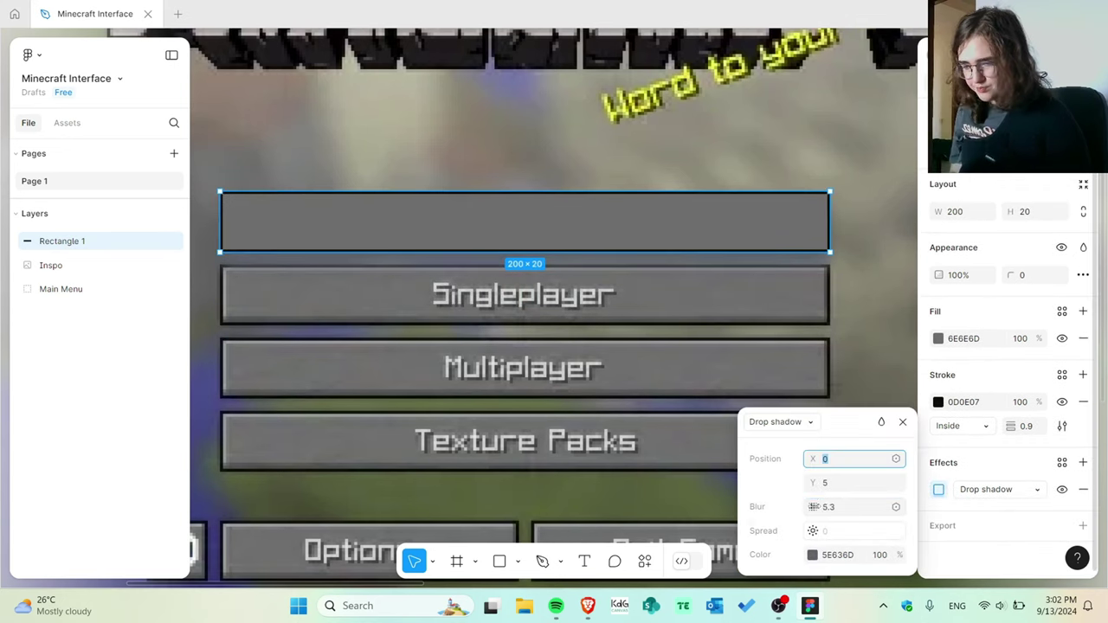
left_click(902, 421)
left_click(845, 361)
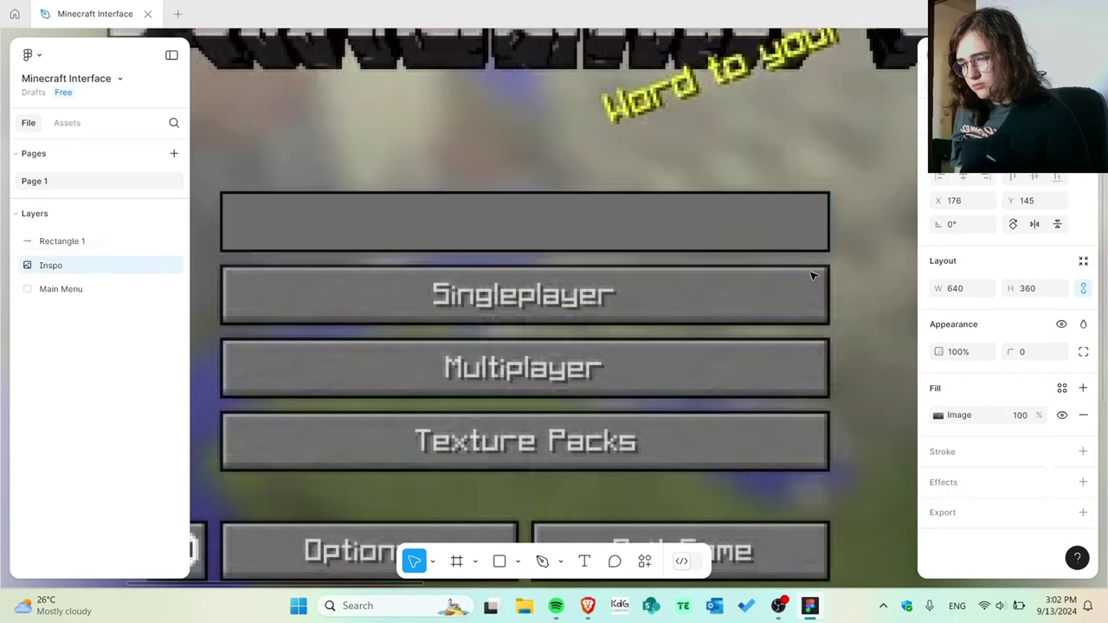
Try a second stroke on the rectangle in colour 969494, sampled from the Singleplayer button's upper highlight.
left_click(789, 236)
left_click(1083, 452)
left_click(938, 478)
left_click(759, 417)
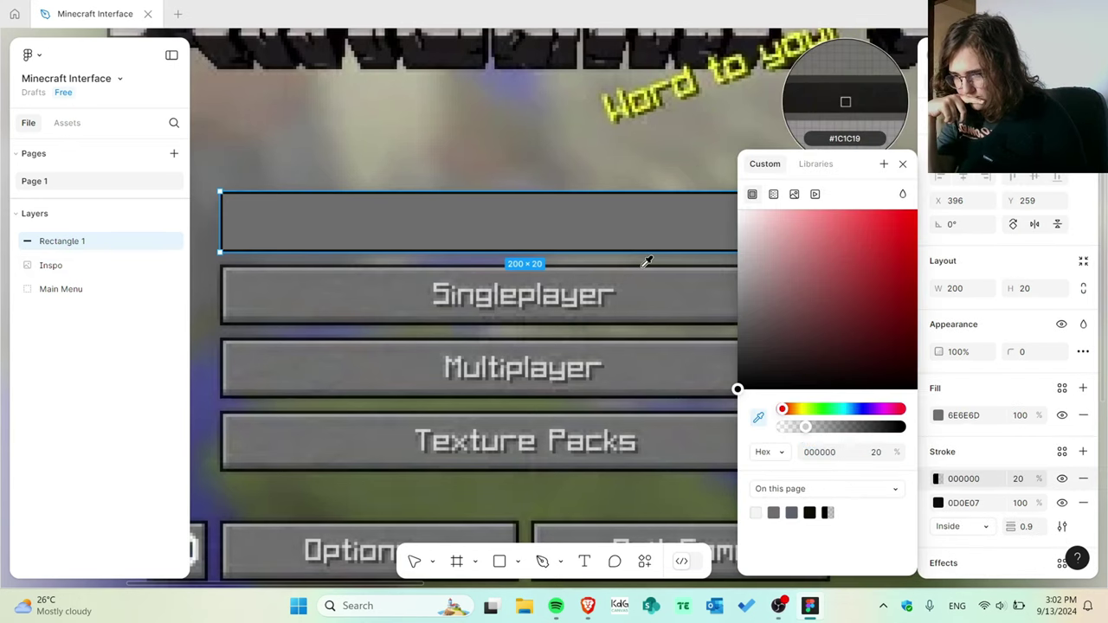
left_click(646, 270)
left_click(1067, 530)
scroll(1066, 530, "down", 2)
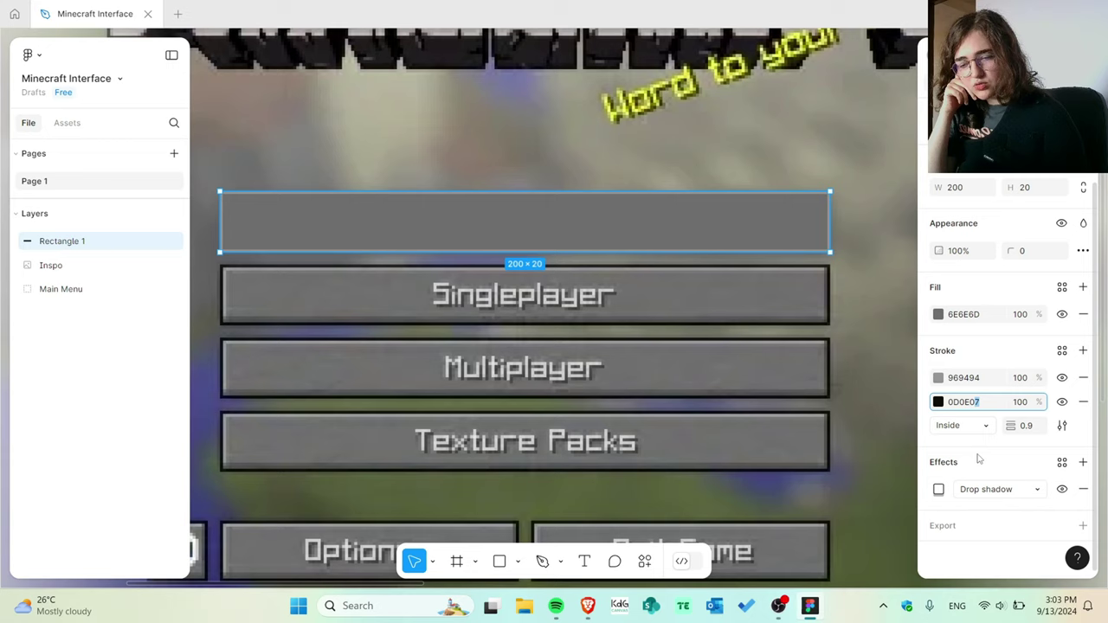
Hide the 969494 stroke for comparison, check the stroke settings and remove that stroke.
left_click(1062, 377)
left_click(1063, 425)
left_click(903, 428)
left_click(1083, 378)
Nest Rectangle 1 in the Main Menu frame above the Main Menu photo, keeping the Inspo layer beneath the frame.
mouse_move(78, 242)
left_mouse_down()
mouse_move(91, 292)
mouse_move(94, 280)
mouse_move(114, 311)
mouse_move(100, 278)
left_mouse_up()
left_click_drag(76, 243, 79, 322)
double_click(445, 246)
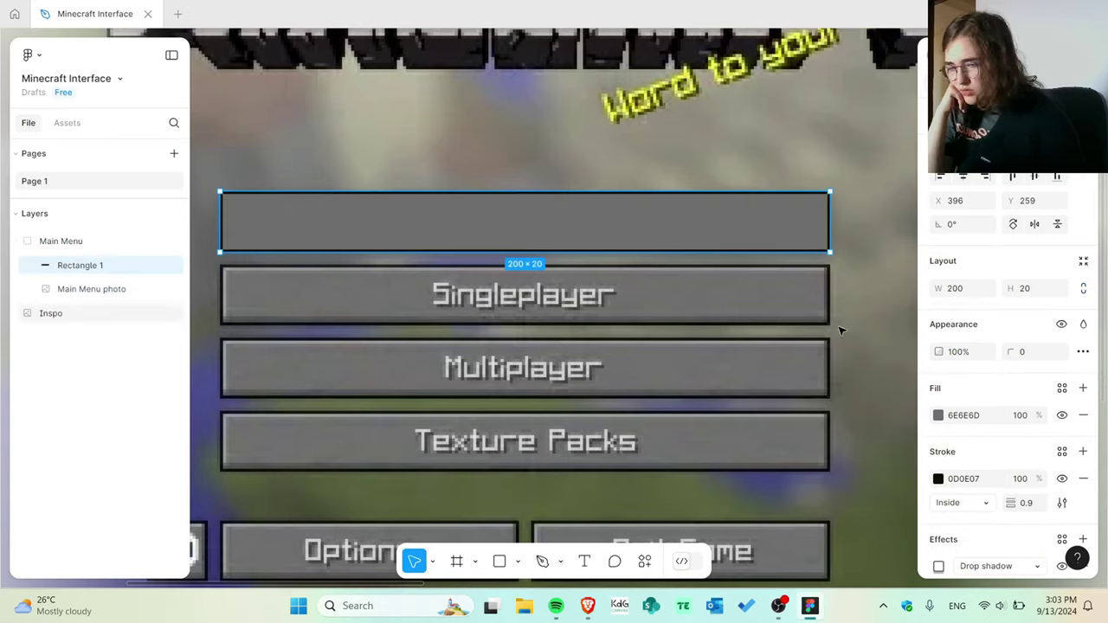
left_click(1084, 388)
left_click(1062, 415)
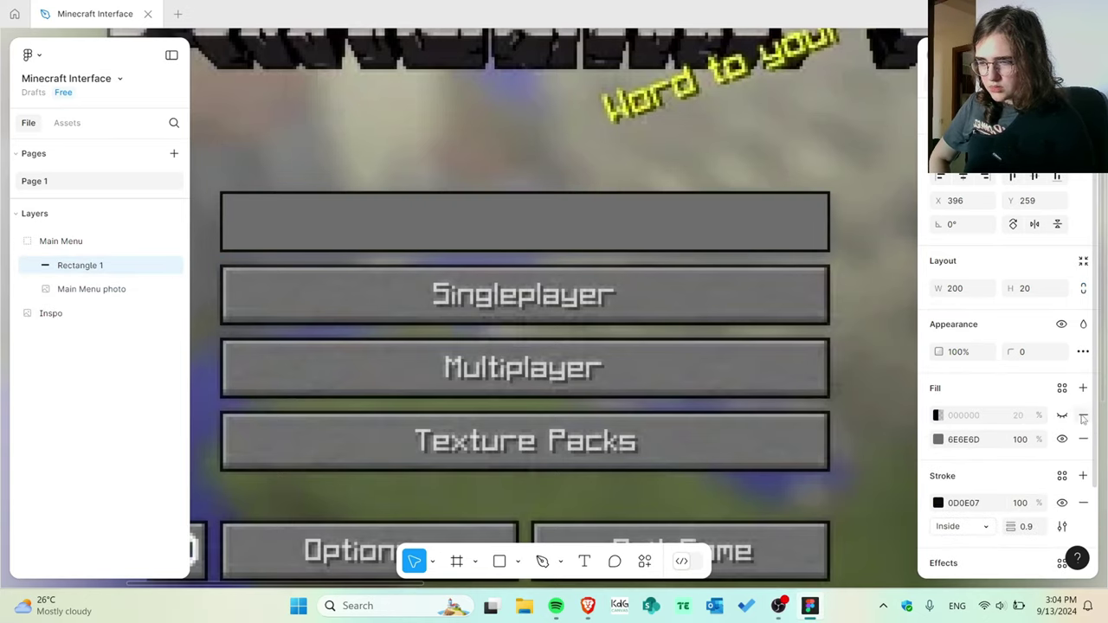
left_click(1083, 418)
Switch to the browser and search Google for "how to insert multiple shadows inside a button figma".
key("alt+Tab")
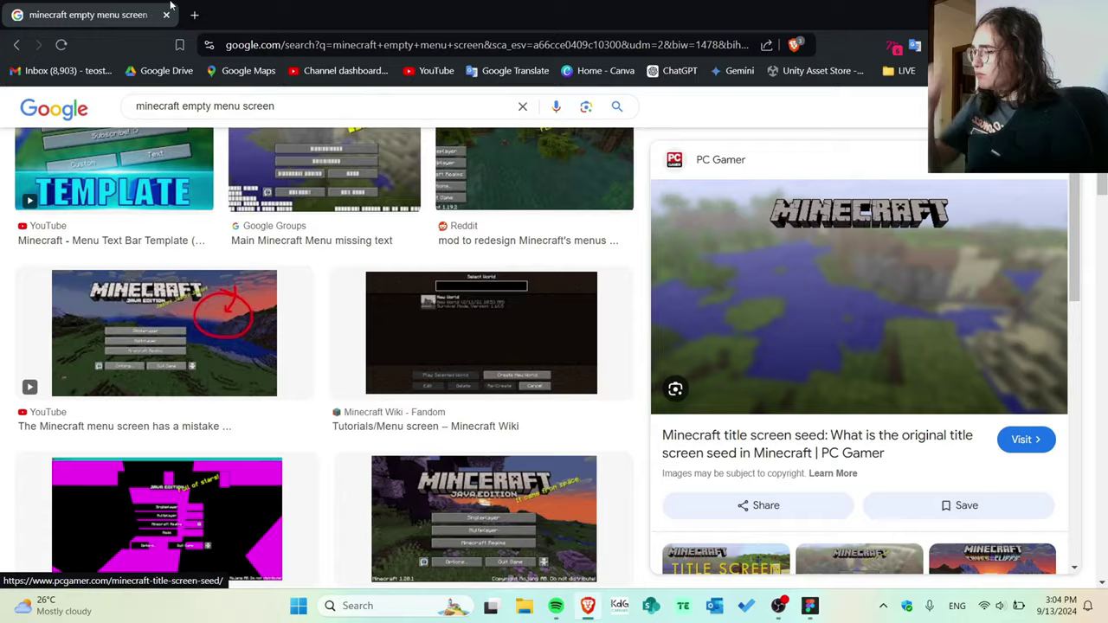
left_click(198, 8)
type("how  to insert a shadow inside a  butt")
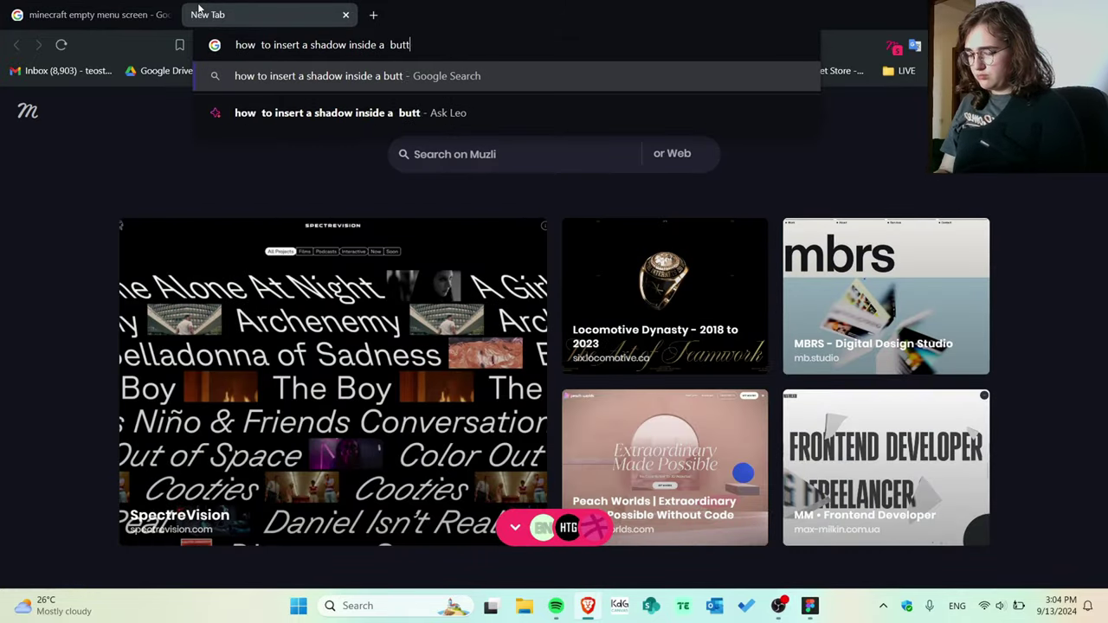
type("a")
key("Return")
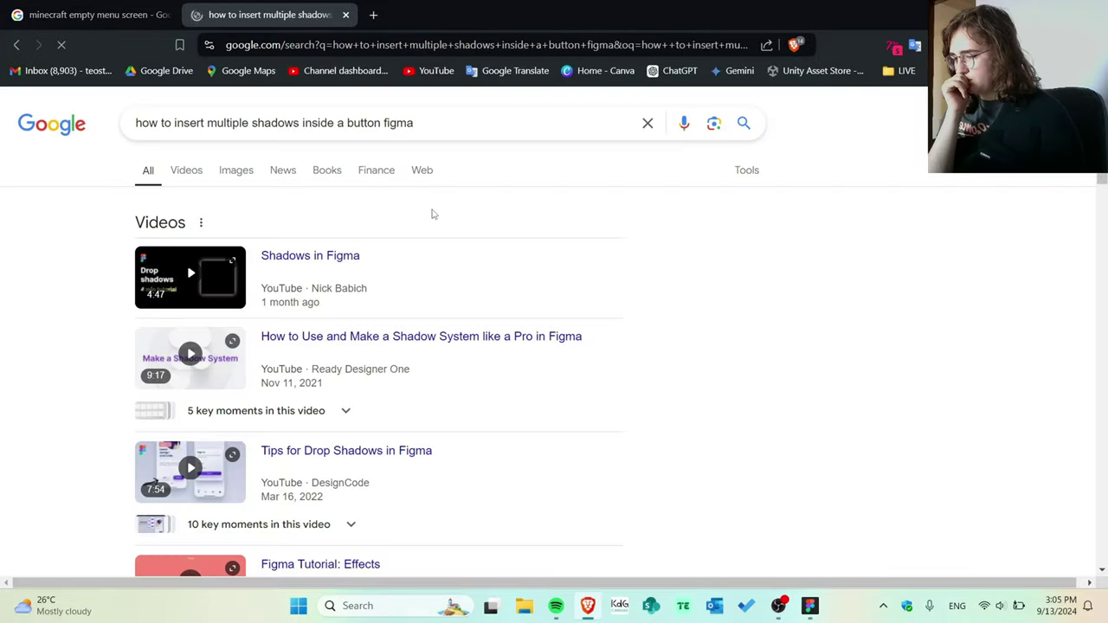
scroll(430, 213, "down", 4)
Ask ChatGPT the same question about inserting multiple shadows inside a Figma button and read its answer.
left_click_drag(381, 107, 136, 113)
key("ctrl+c")
left_click(373, 15)
left_click(668, 73)
key("ctrl+v")
key("Return")
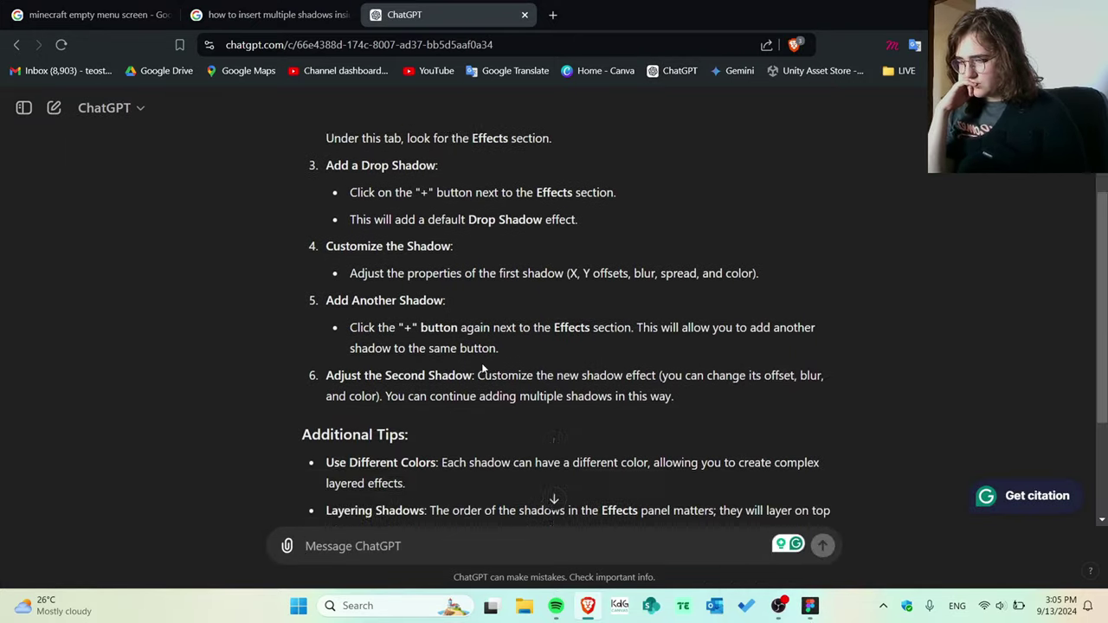
Switch back to Figma, add a second effect to Rectangle 1 and change it to an inner shadow.
left_click(1082, 463)
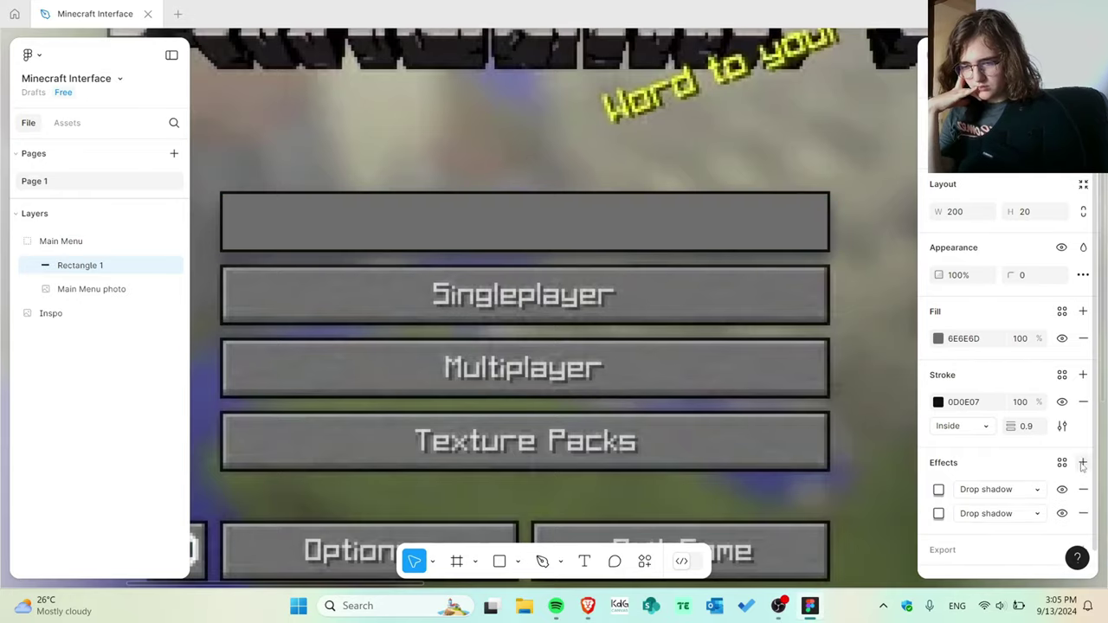
left_click(995, 513)
left_click(1031, 492)
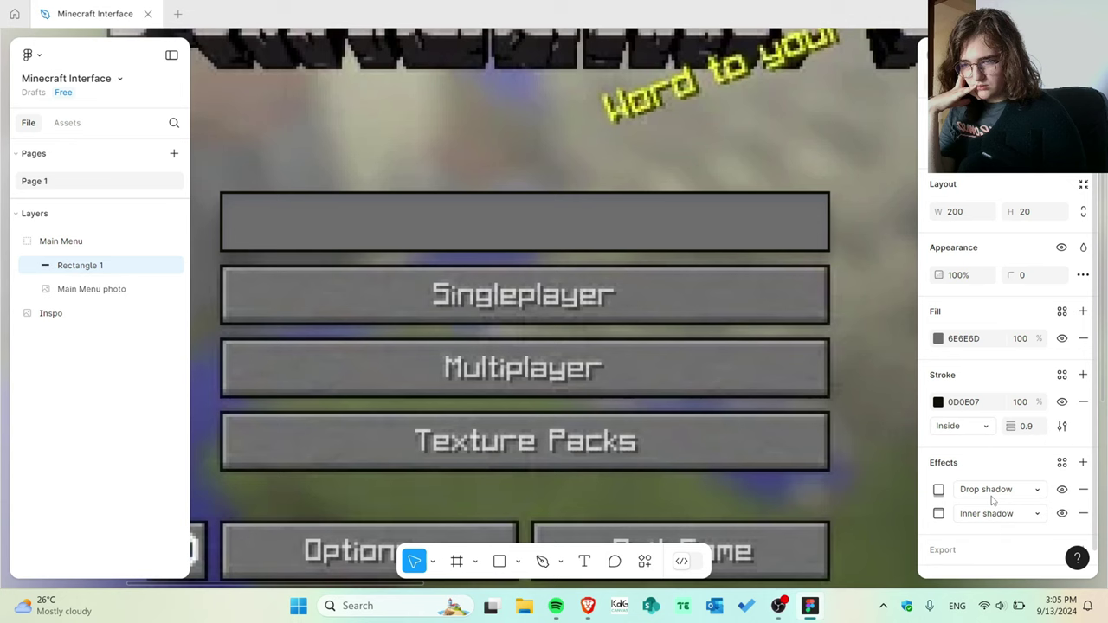
Set the inner shadow's colour to 929292, sampled from the Singleplayer button's upper edge, with vertical offset 2 and blur 1.3.
left_click(938, 514)
left_click(812, 555)
left_click(577, 418)
left_click(461, 270)
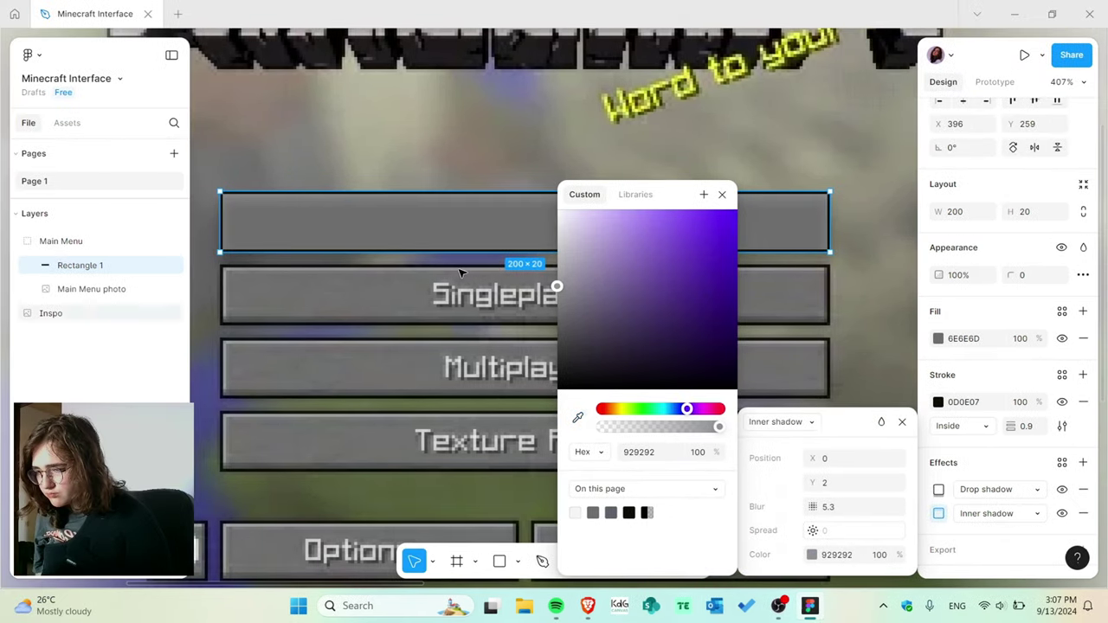
left_click(811, 551)
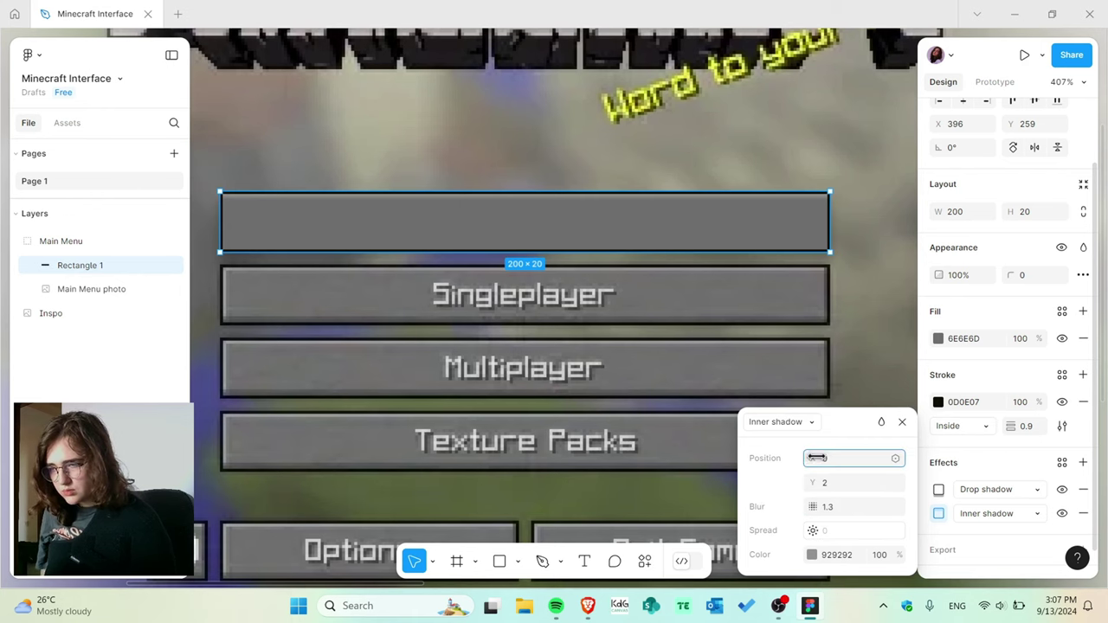
left_click(817, 483)
key("Return")
Resample the inner shadow's colour up close from the highlight along the Singleplayer button's upper edge.
scroll(664, 249, "up", 5)
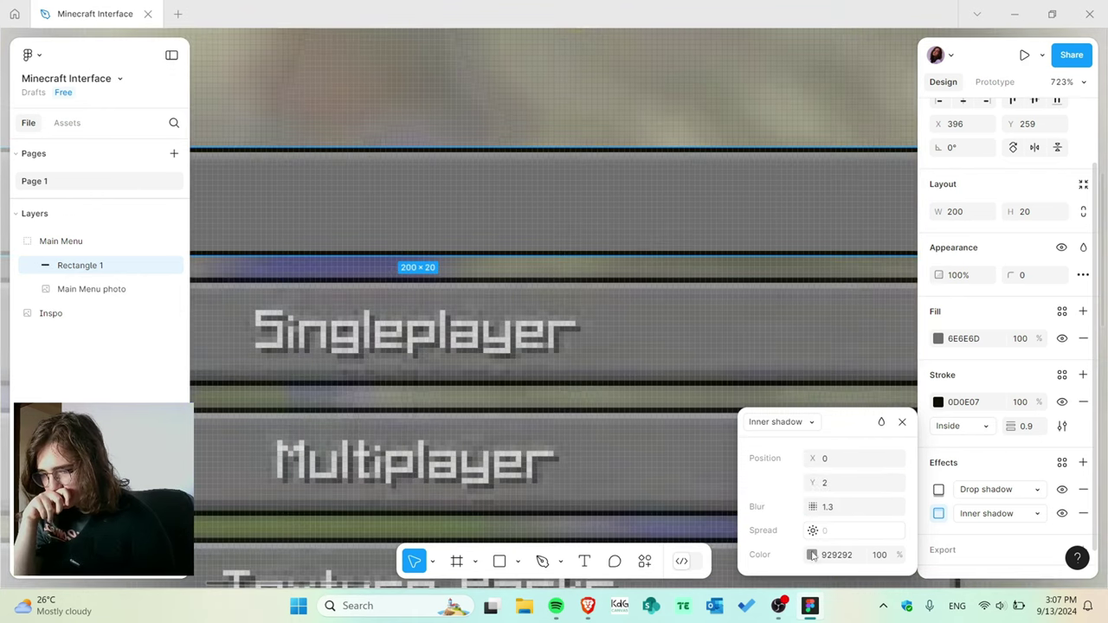
left_click(810, 554)
left_click(578, 418)
left_click(410, 282)
left_click(722, 193)
scroll(563, 232, "down", 4)
Add a third effect to the rectangle, change it to an inner shadow and open its settings.
left_click(1083, 462)
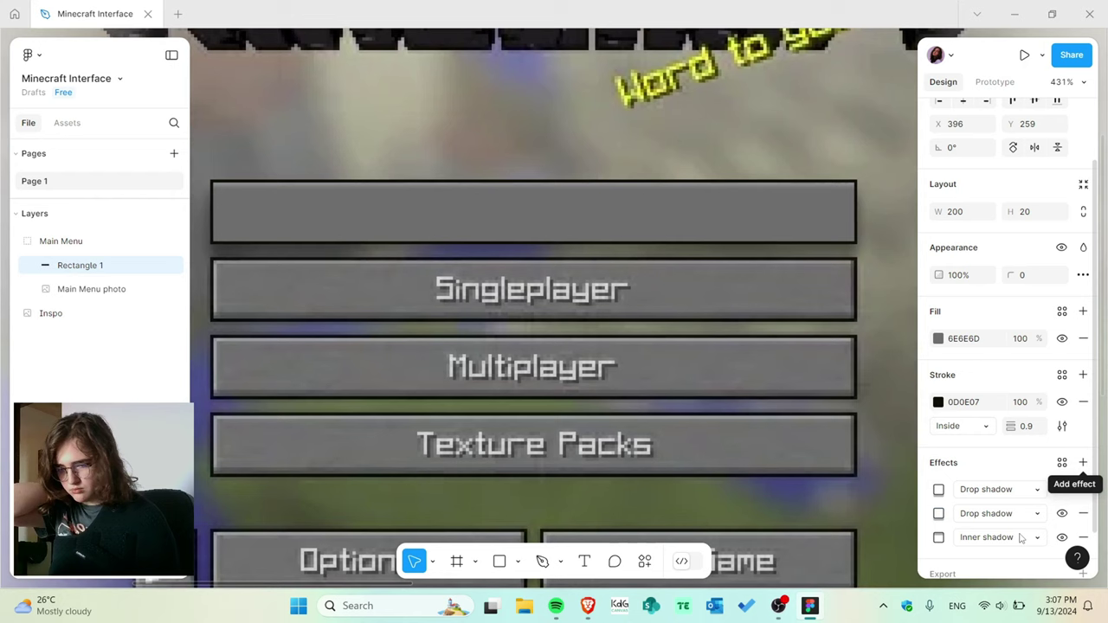
left_click_drag(938, 506, 938, 506)
left_click(998, 538)
left_click(994, 517)
left_click(940, 540)
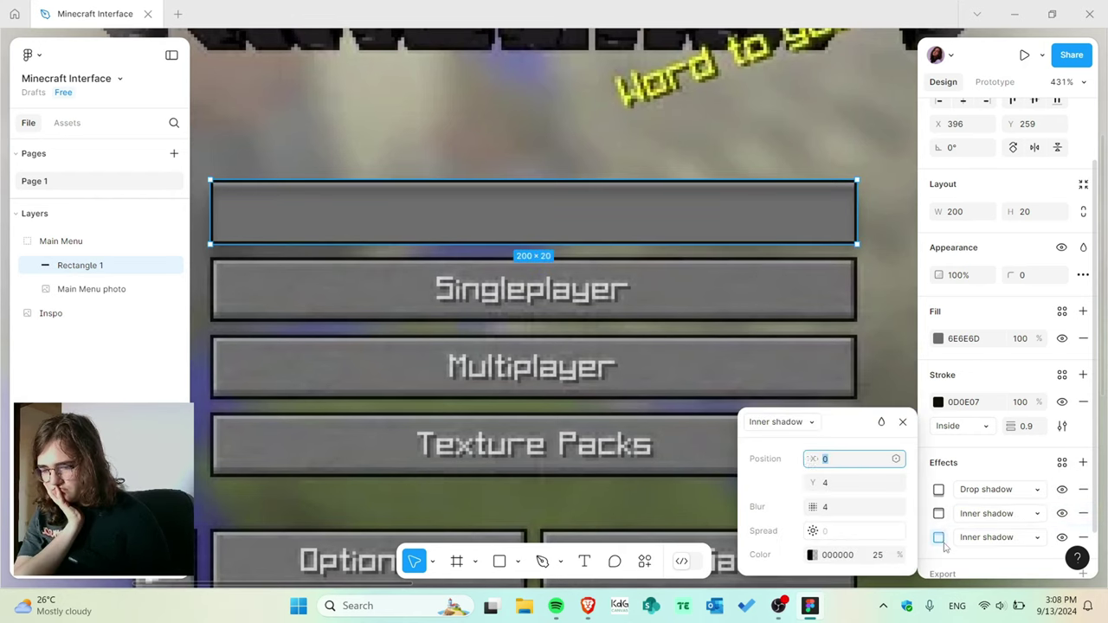
Set the new inner shadow's vertical offset to -3 and its colour to 4F4F51, sampled from the Singleplayer button's lower edge.
left_click(1062, 514)
left_click(1062, 538)
left_click_drag(813, 459, 813, 459)
mouse_move(813, 483)
left_mouse_down()
mouse_move(840, 483)
mouse_move(808, 483)
left_mouse_up()
left_click(812, 555)
left_click(579, 417)
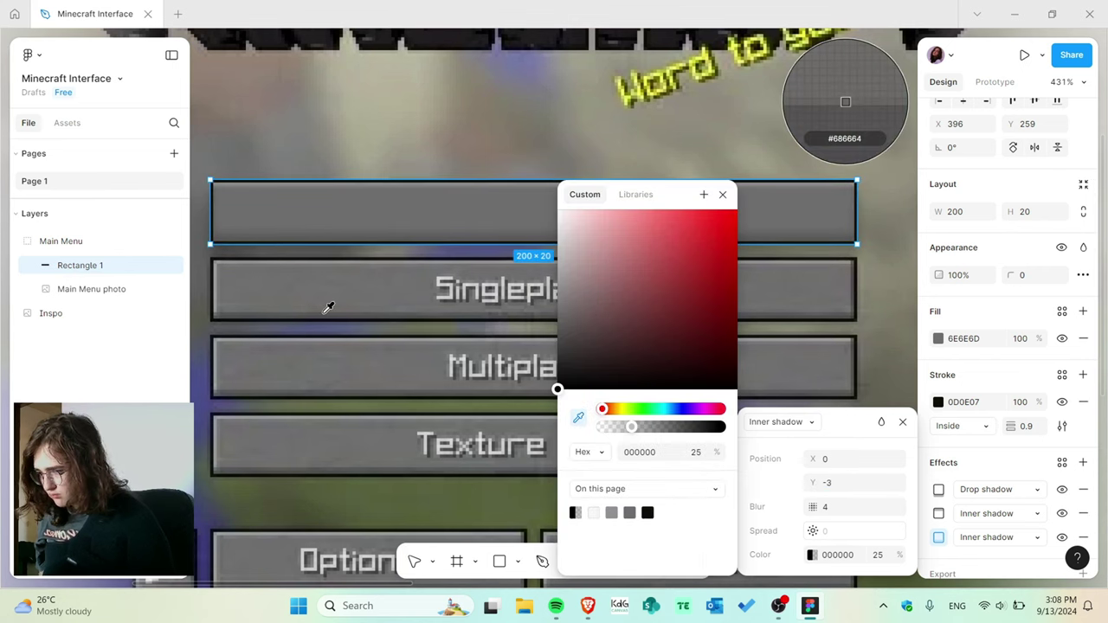
scroll(324, 314, "up", 4)
left_click(320, 319)
scroll(313, 323, "down", 4)
left_click(722, 194)
left_click(712, 280)
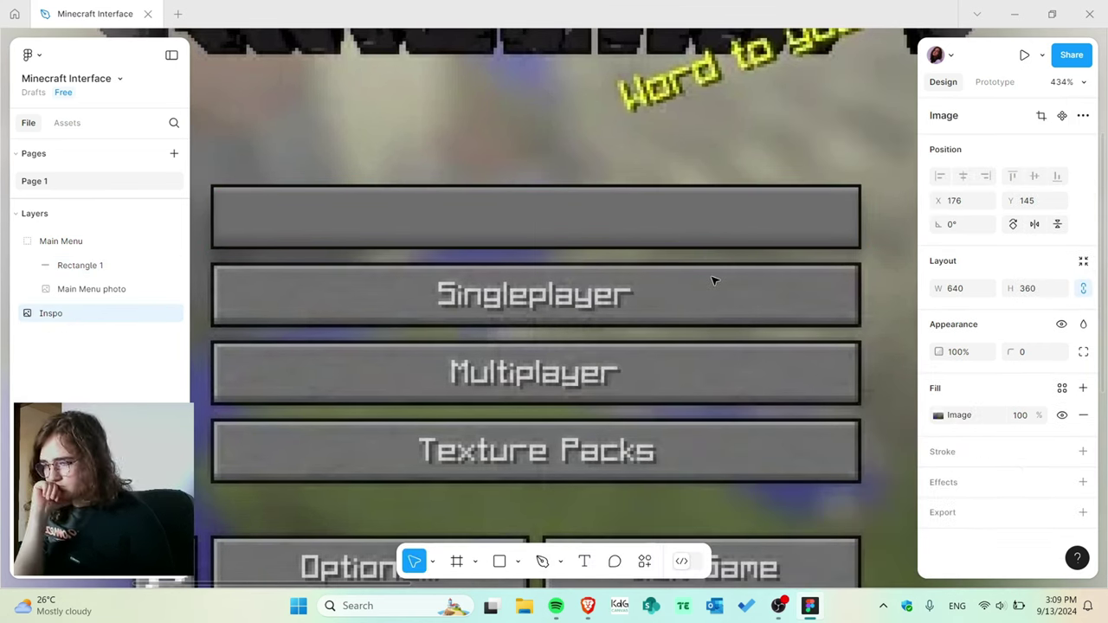
Rename the Rectangle 1 layer as "Singleplayer button".
left_click(532, 218)
left_click(111, 268)
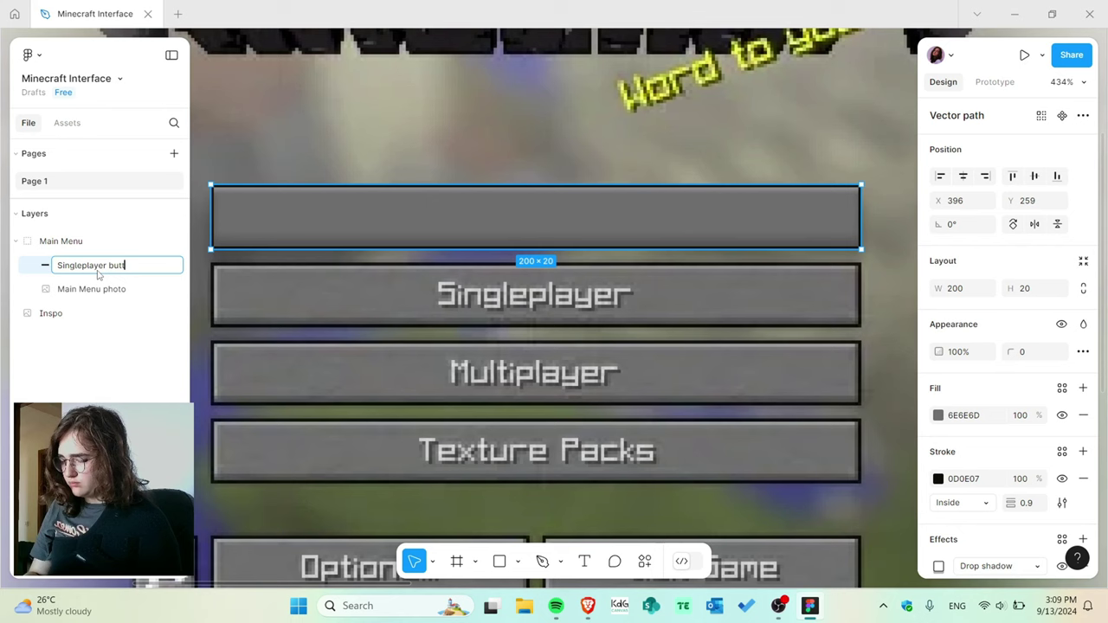
type("on")
left_click(454, 353)
Set the lower inner shadow's blur to 5.3 and its colour to 575958, sampled from the reference Singleplayer button's lower edge.
left_click(554, 220)
scroll(996, 390, "down", 2)
left_click(939, 489)
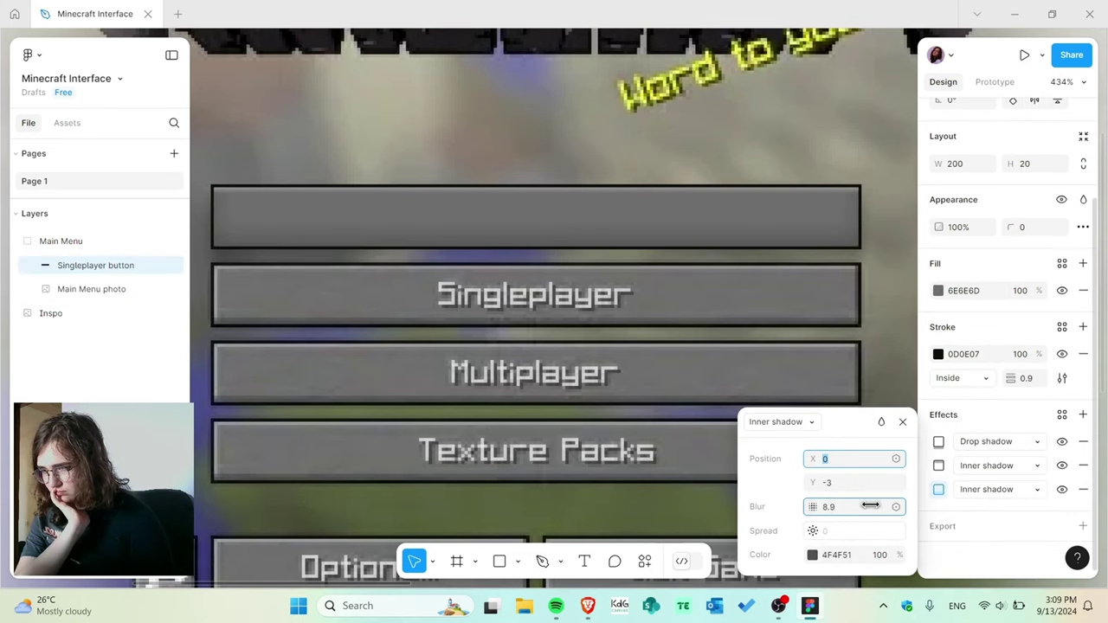
left_click(811, 556)
left_click(579, 416)
left_click(401, 316)
left_click(722, 193)
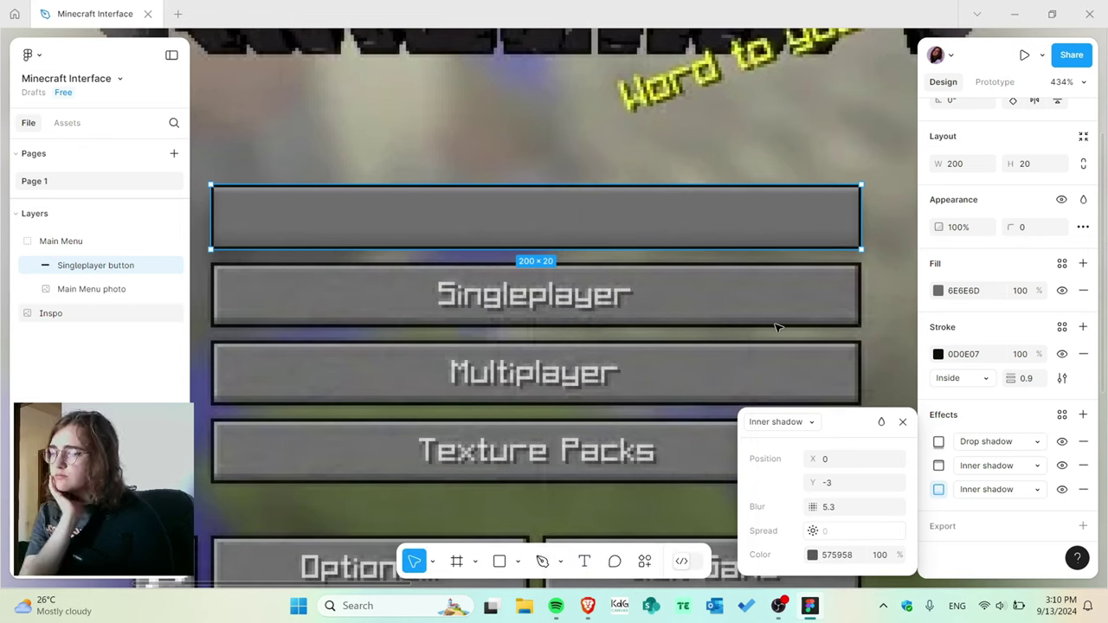
Set the lower inner shadow's colour to the dark grey 262928 and its blur to 0.9.
left_click(812, 555)
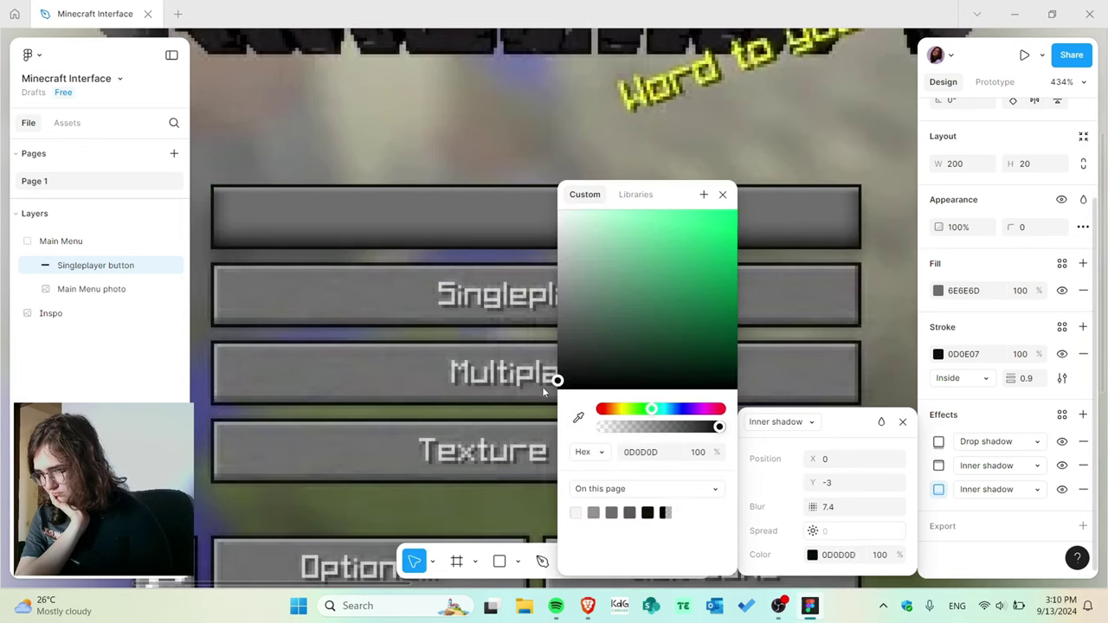
left_click(571, 367)
left_click(820, 506)
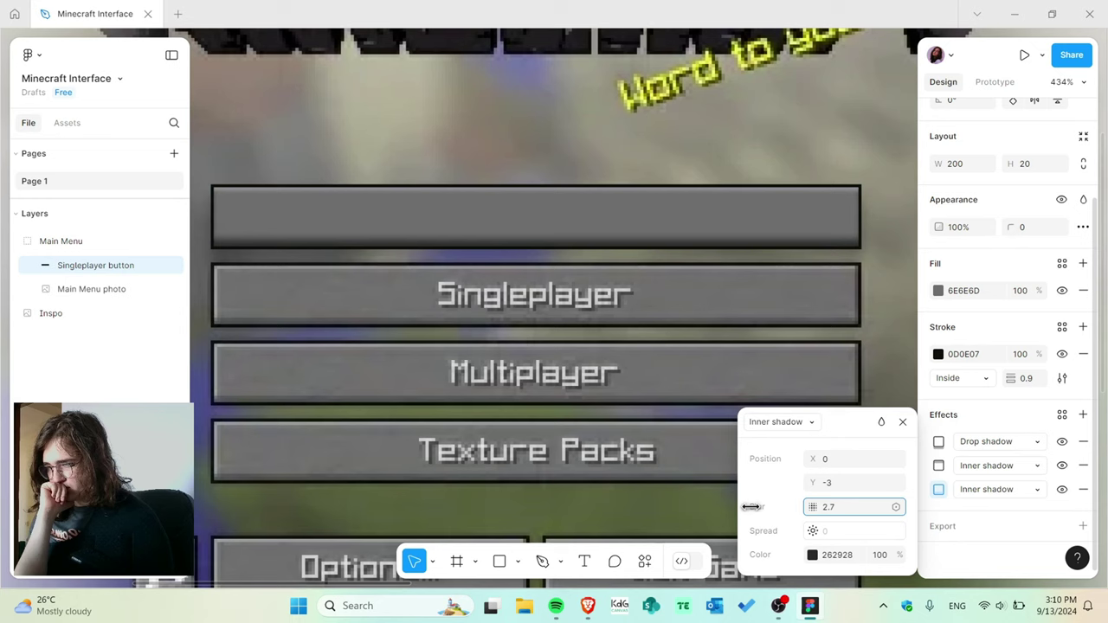
left_click_drag(739, 508, 691, 507)
left_click(898, 335)
scroll(682, 388, "down", 5)
scroll(708, 380, "up", 4)
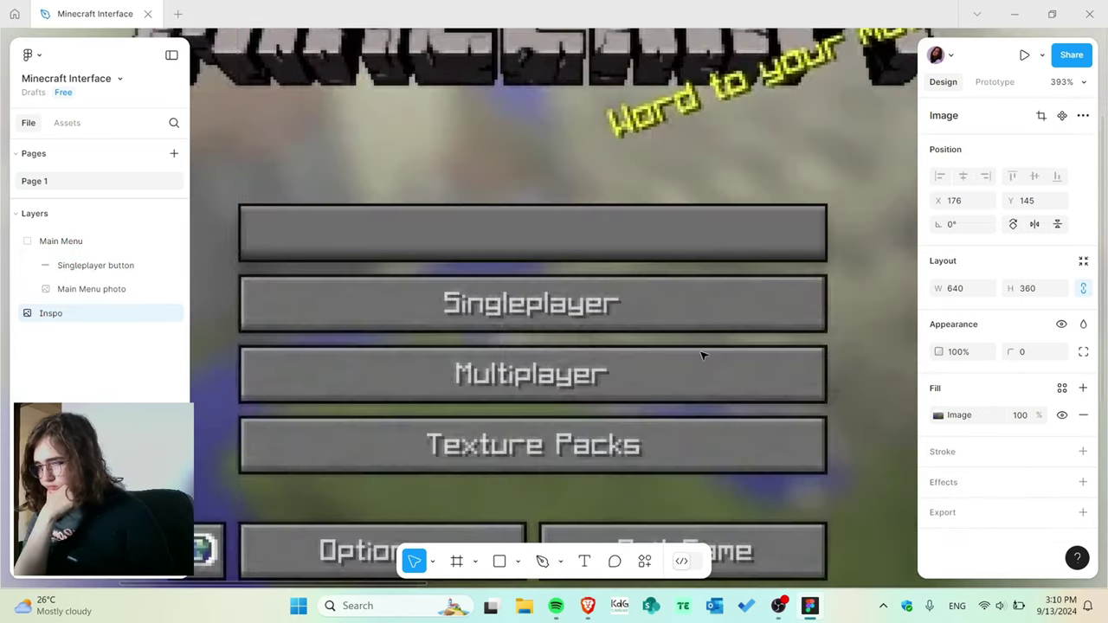
Resample the lower inner shadow's colour from the lower edge of the reference Singleplayer button until it matches.
double_click(706, 235)
scroll(937, 495, "down", 2)
left_click(939, 496)
left_click_drag(765, 513, 767, 512)
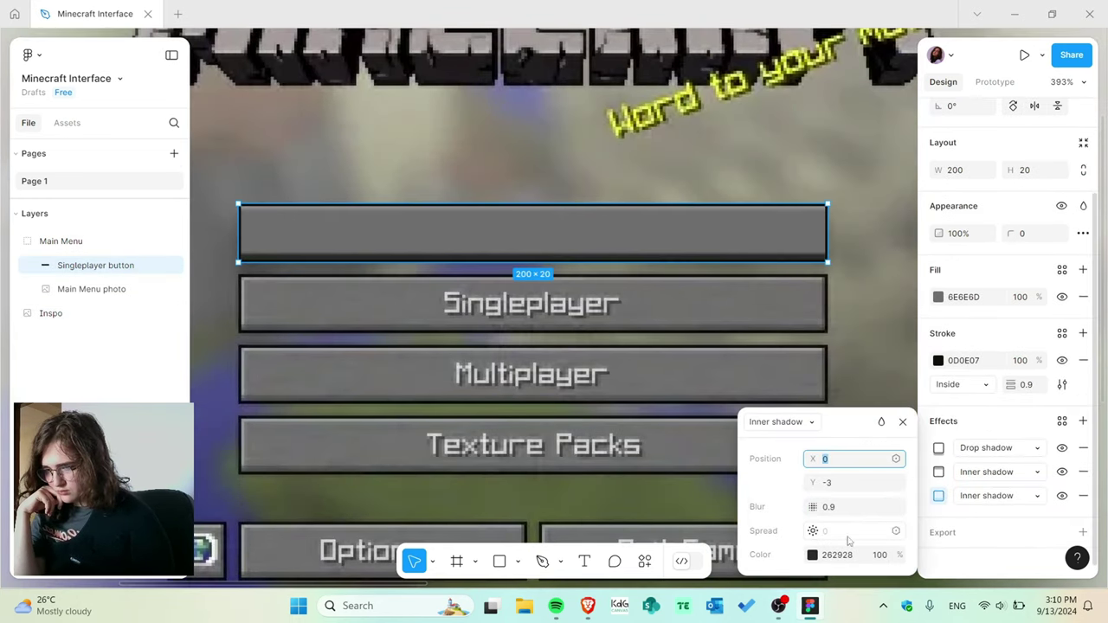
left_click(812, 555)
left_click(578, 418)
left_click(438, 326)
left_click(578, 417)
left_click(375, 319)
left_click(575, 418)
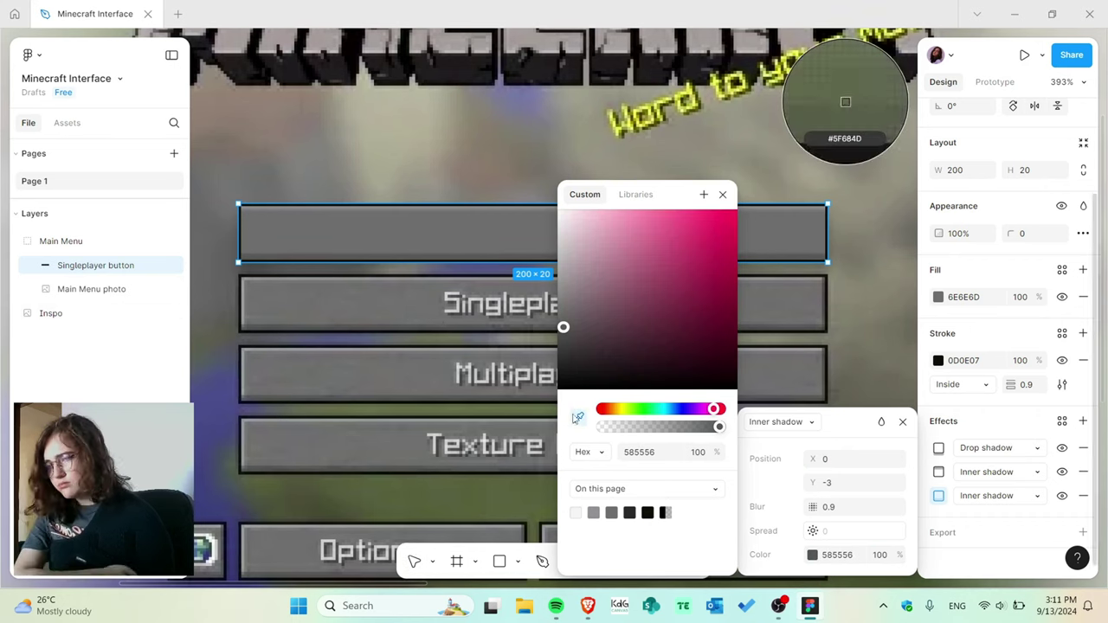
left_click(407, 324)
left_click(797, 262)
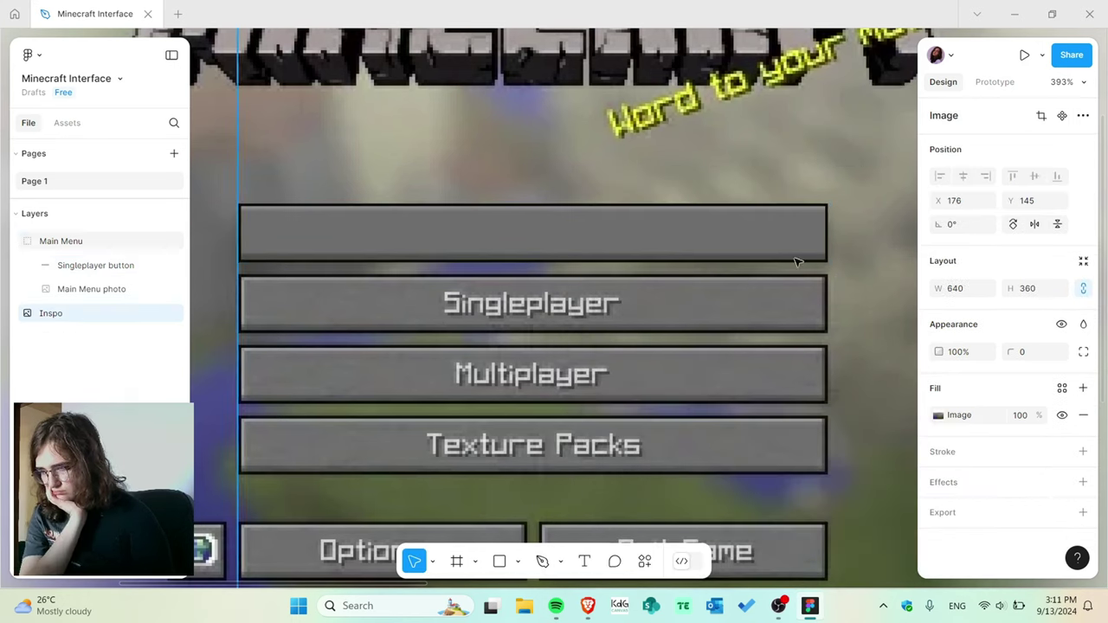
Toggle the visibility of the Singleplayer button's two drop shadows and change the second one to an inner shadow.
left_click(796, 262)
scroll(996, 363, "down", 3)
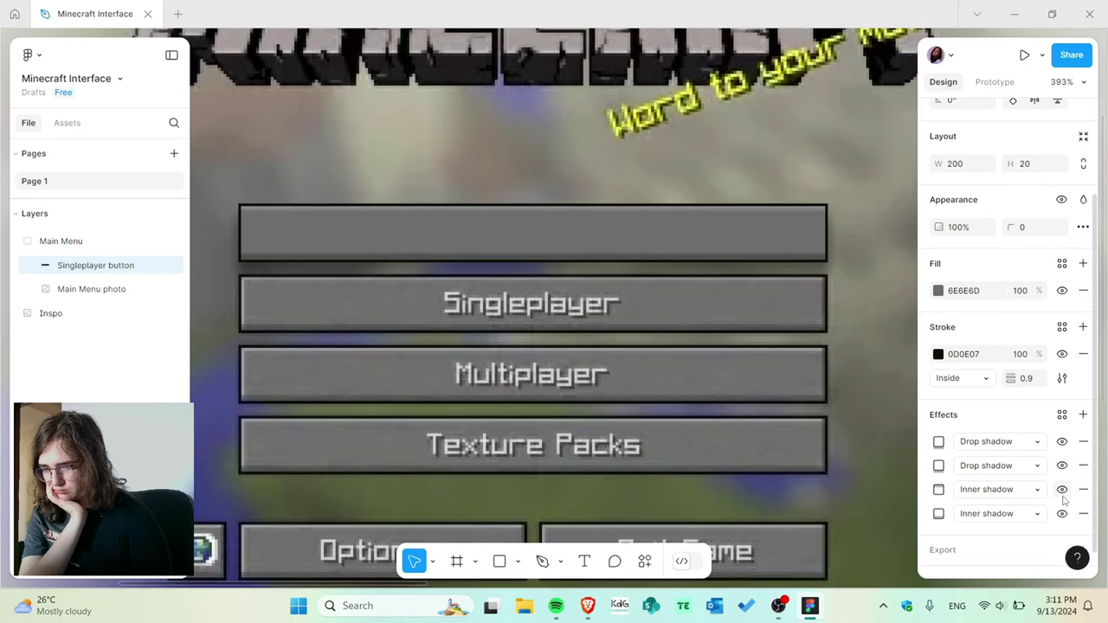
left_click(1062, 468)
left_click(1062, 443)
left_click(1062, 443)
left_click(1062, 466)
left_click(1027, 466)
left_click(1024, 452)
left_click(1024, 465)
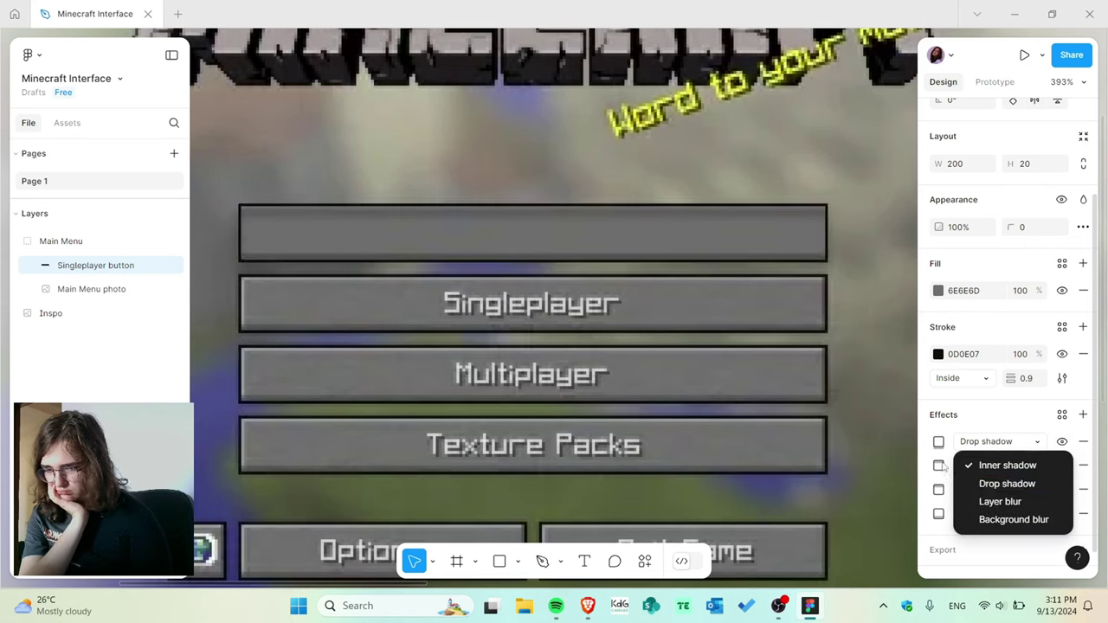
left_click(1009, 465)
Set the last inner shadow's colour to 9C9C9C, sampled from the left edge of the reference Singleplayer button.
left_click(939, 515)
left_click(812, 555)
left_click(581, 417)
left_click(245, 304)
left_click(722, 193)
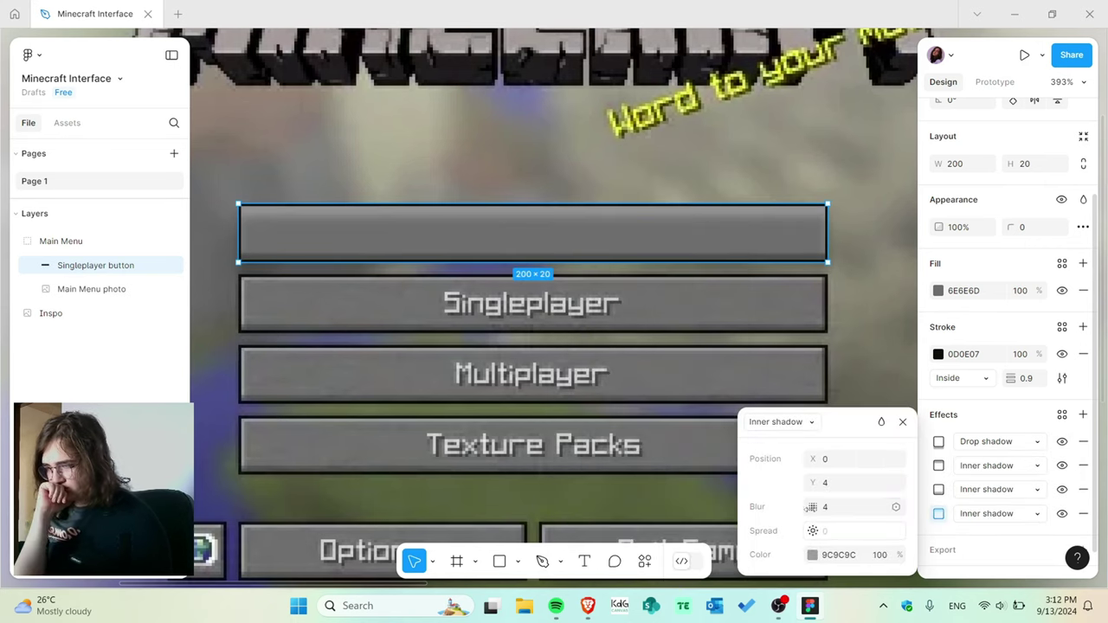
Adjust the light inner shadow's blur and offset to form a narrow highlight along the button's left edge.
left_click_drag(786, 507, 787, 508)
mouse_move(811, 484)
left_mouse_down()
mouse_move(812, 459)
mouse_move(815, 483)
left_mouse_up()
key("ctrl+z")
left_click(903, 423)
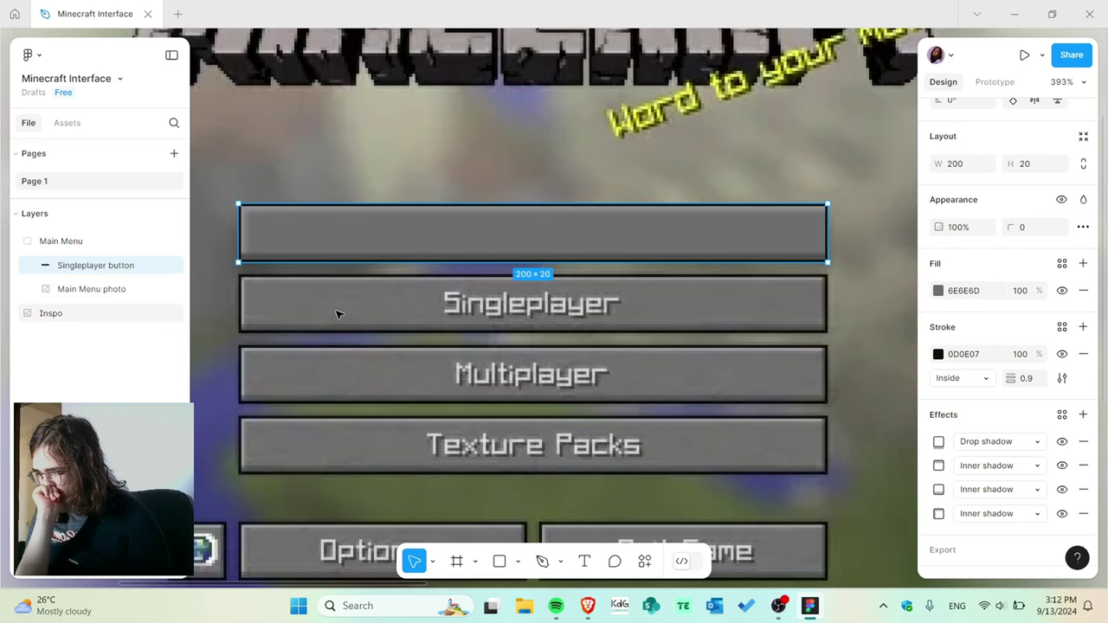
Review the first drop shadow's effect type and add another effect to the Singleplayer button.
left_click(996, 441)
left_click(996, 442)
left_click(1083, 415)
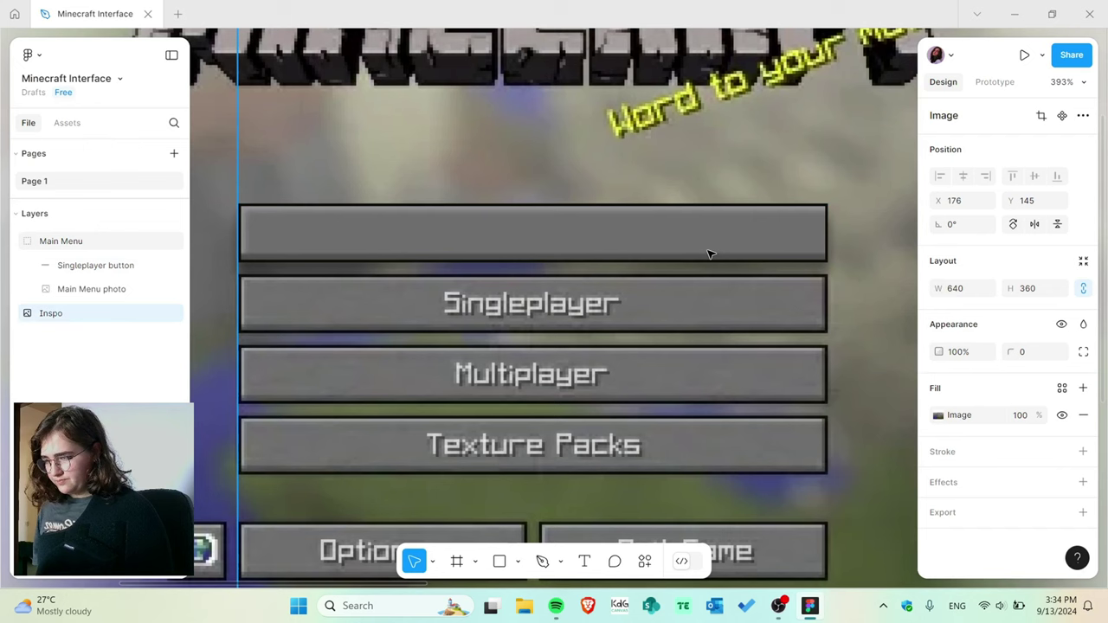
Add the text "Singleplayer" on the blank button and move its layer into the Main Menu frame above the button.
key("t")
left_click(444, 232)
type("Sin")
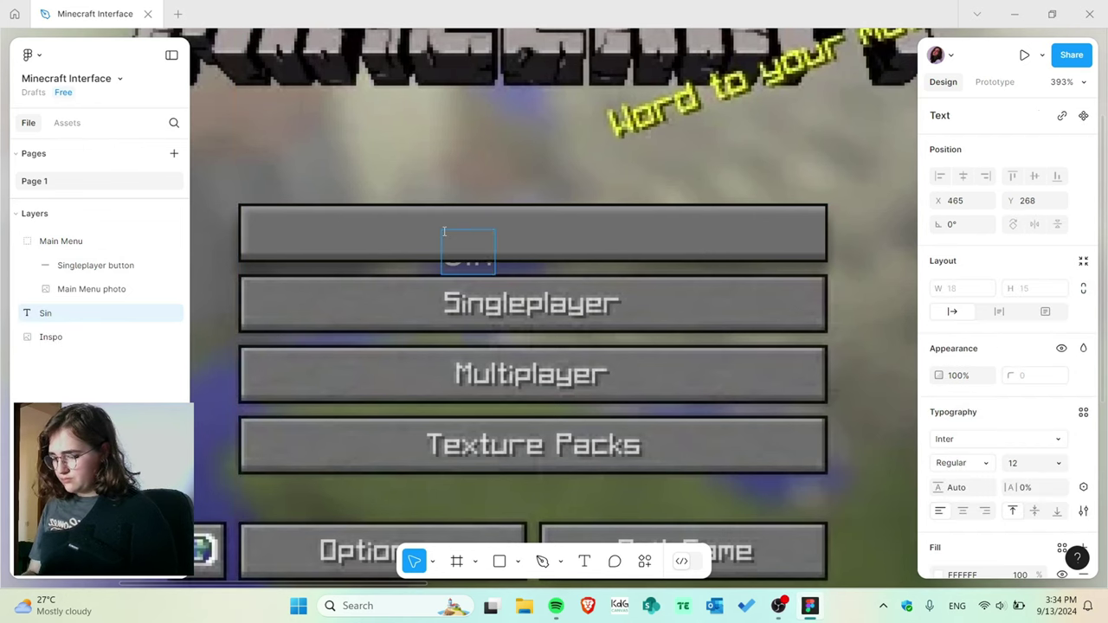
left_click_drag(85, 316, 85, 253)
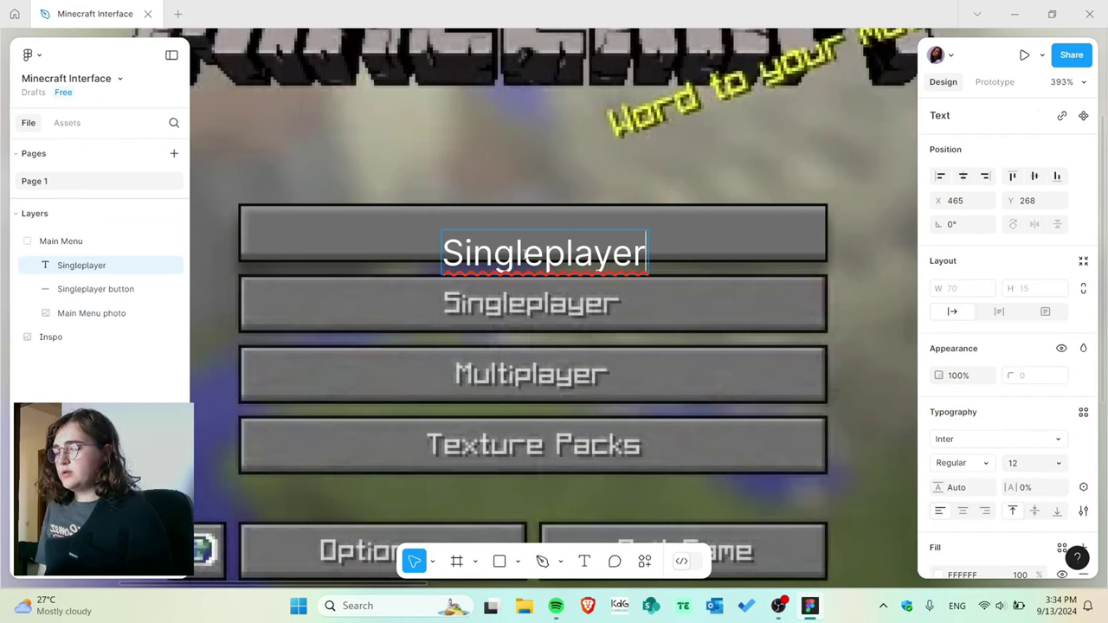
Resize the Singleplayer text box to about 76 × 7 and place it on the blank button.
left_click_drag(587, 251, 576, 289)
left_click_drag(636, 271, 653, 292)
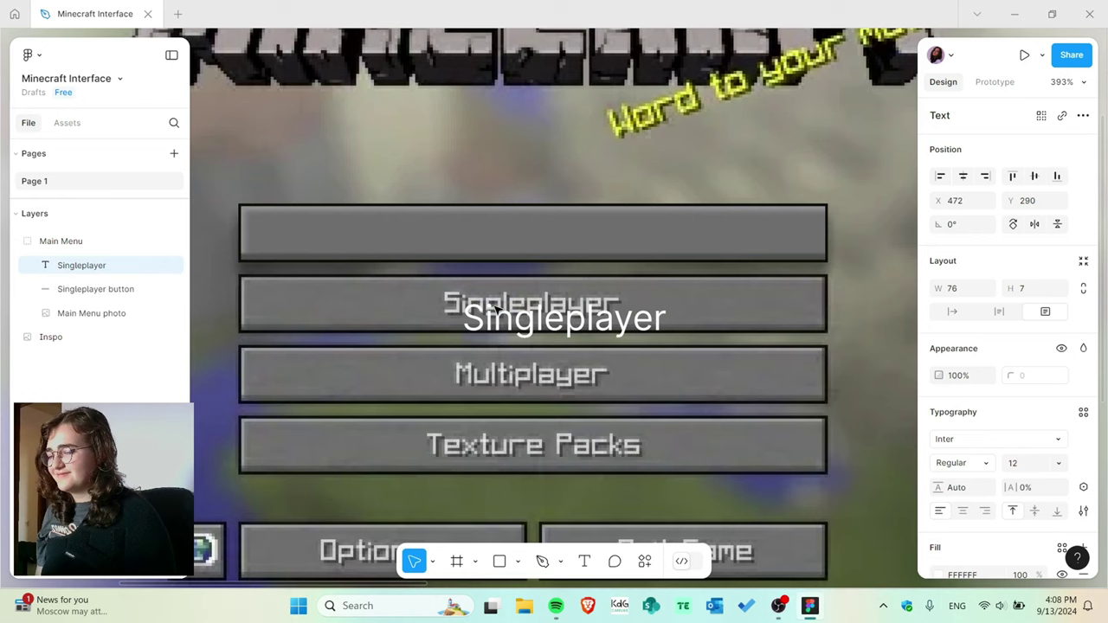
left_click_drag(545, 317, 531, 236)
Browse the available fonts for a pixel typeface to use on the Singleplayer text.
scroll(996, 364, "down", 2)
left_click(996, 323)
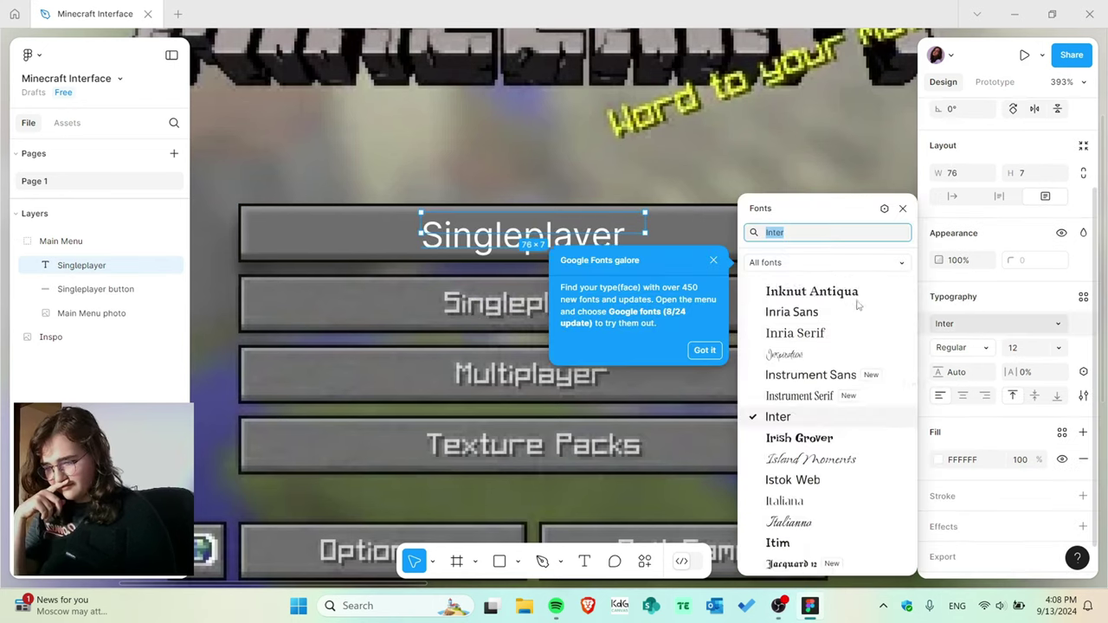
scroll(857, 305, "down", 5)
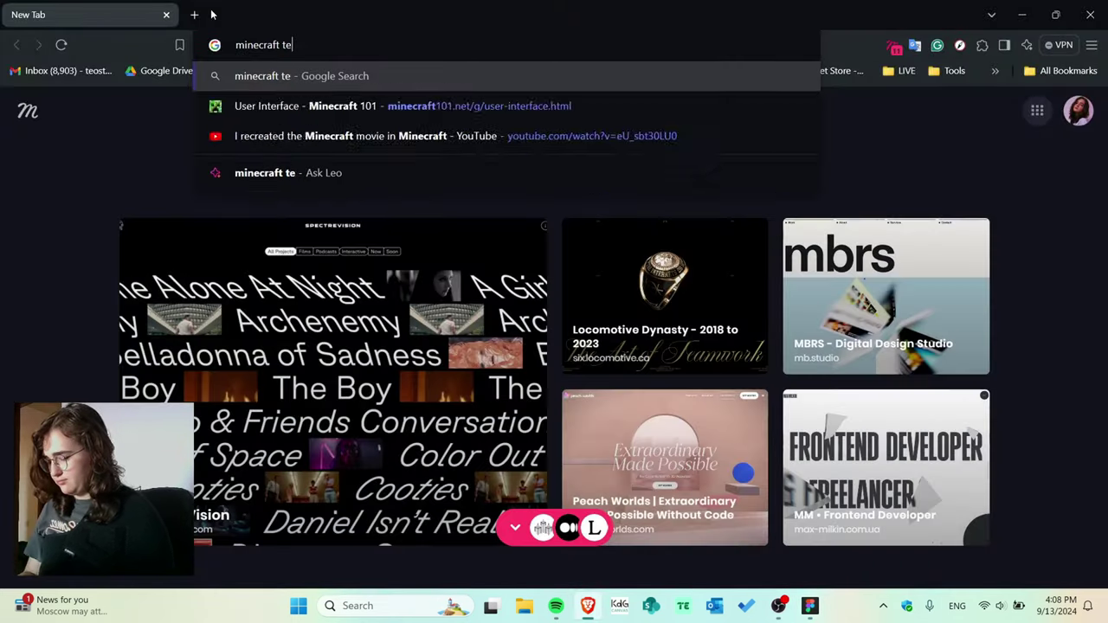
Search the web for "minecraft text font name" and refine the query to "minecraft text font name in figma".
type("xt font name")
key("Return")
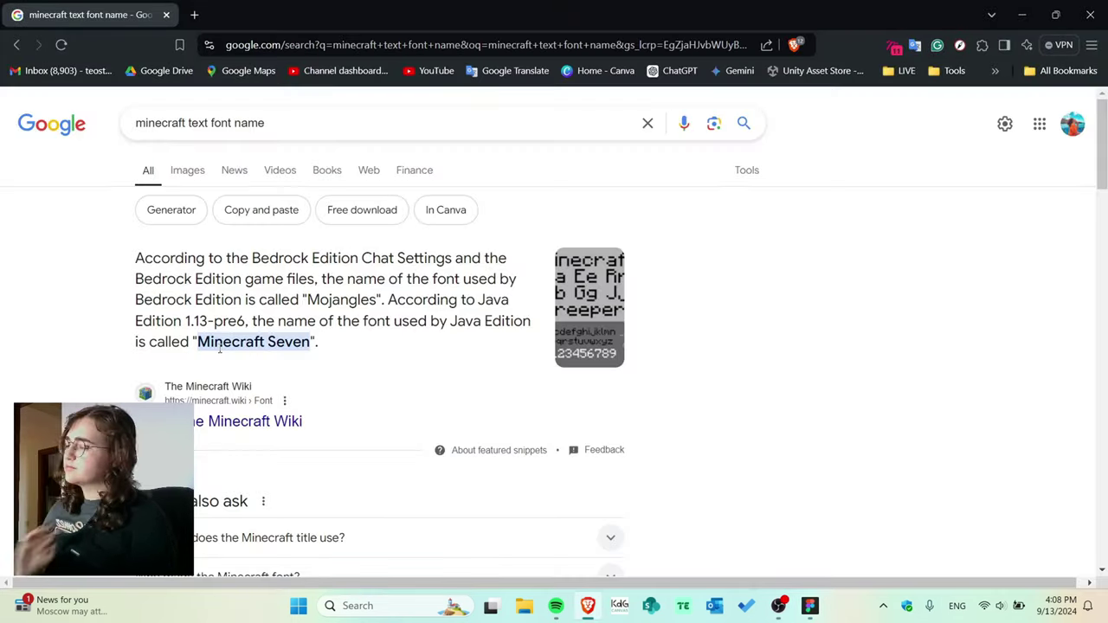
type("in figma")
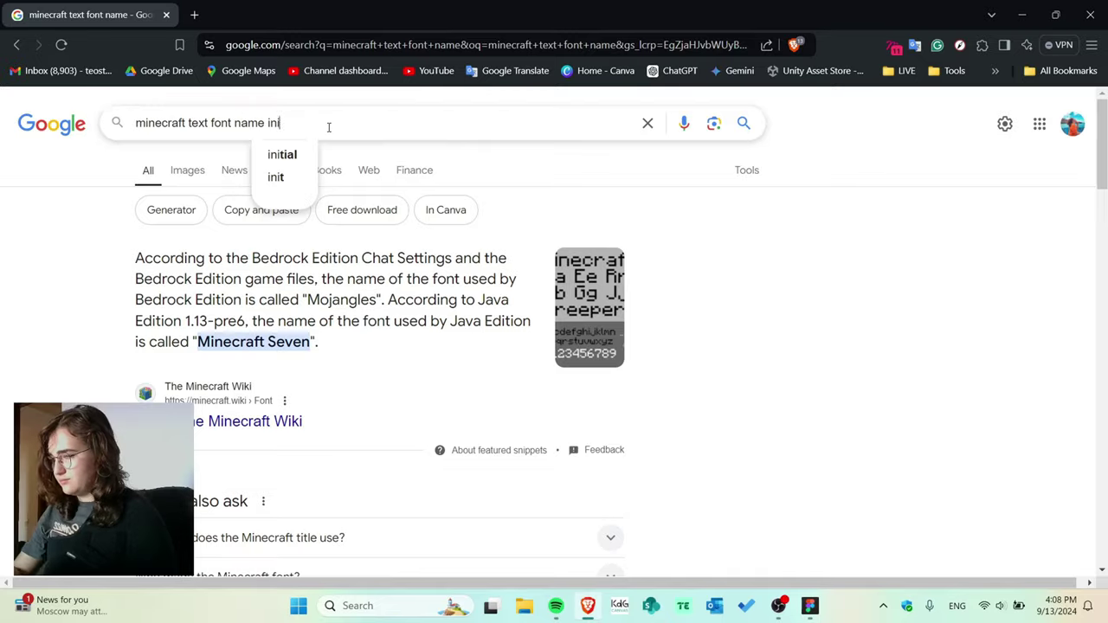
key("Return")
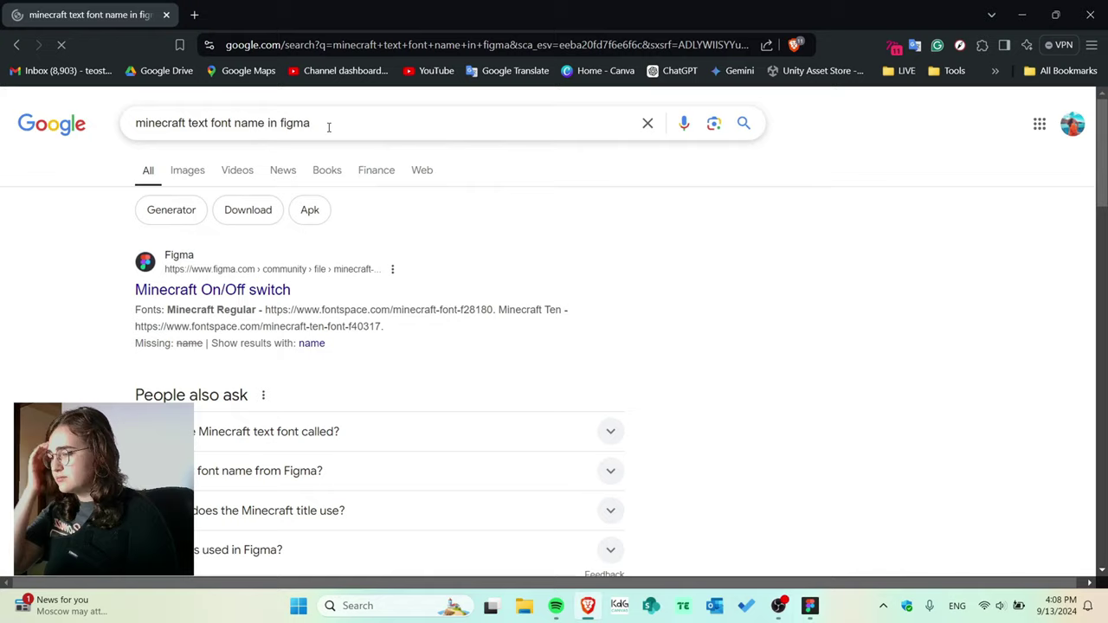
Open the Minecraft On/Off switch community file and paste its "Off" text into the Minecraft Interface file.
left_click(270, 286)
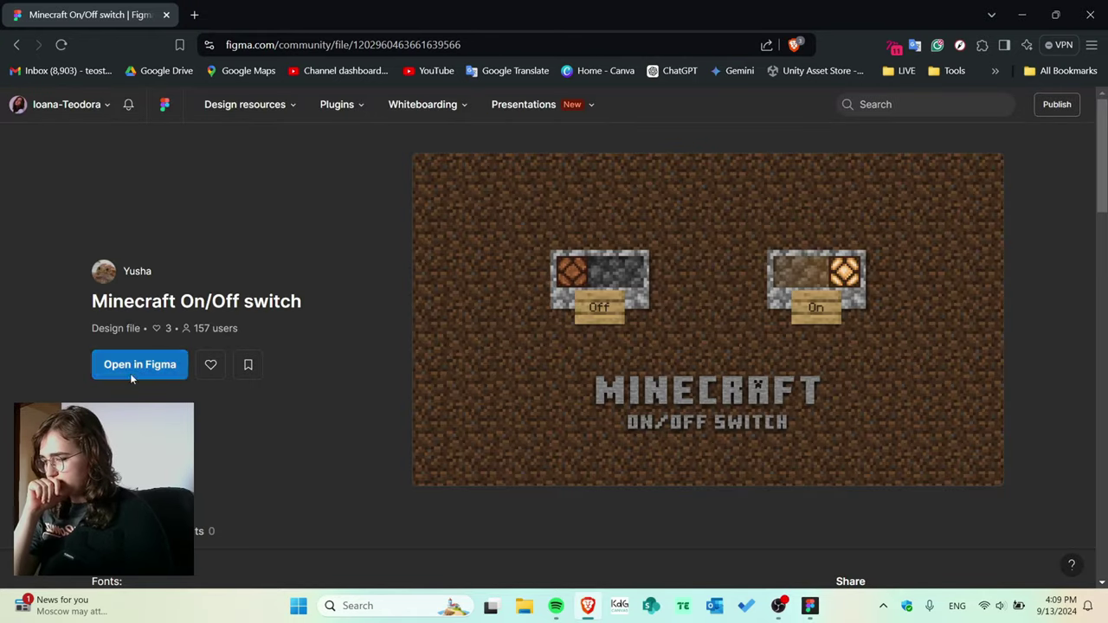
left_click(139, 365)
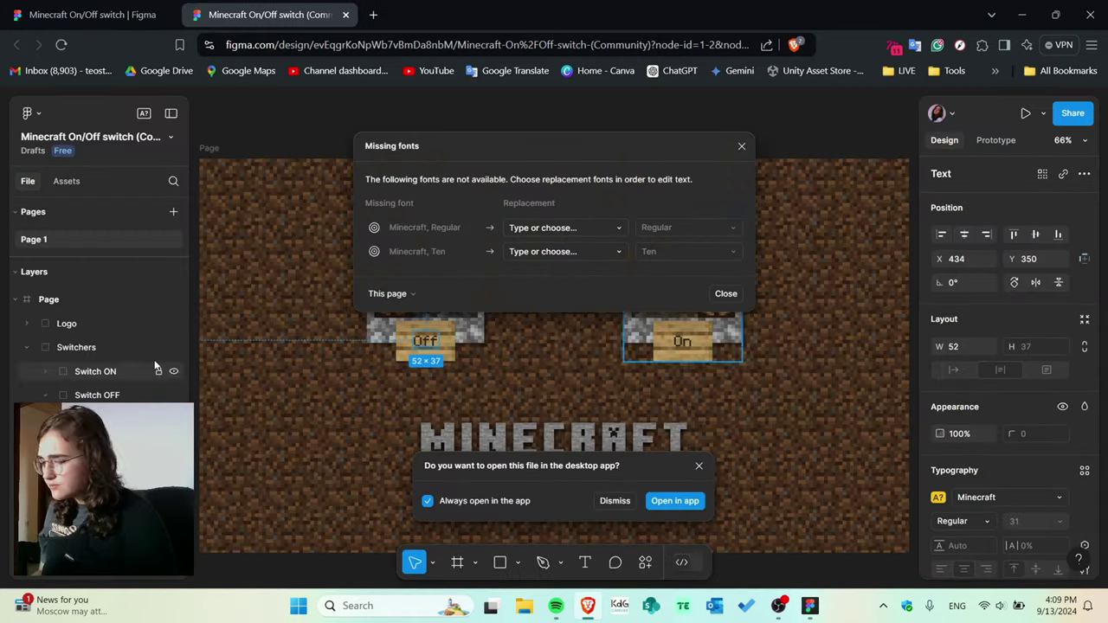
left_click(811, 608)
key("Escape")
key("ctrl+v")
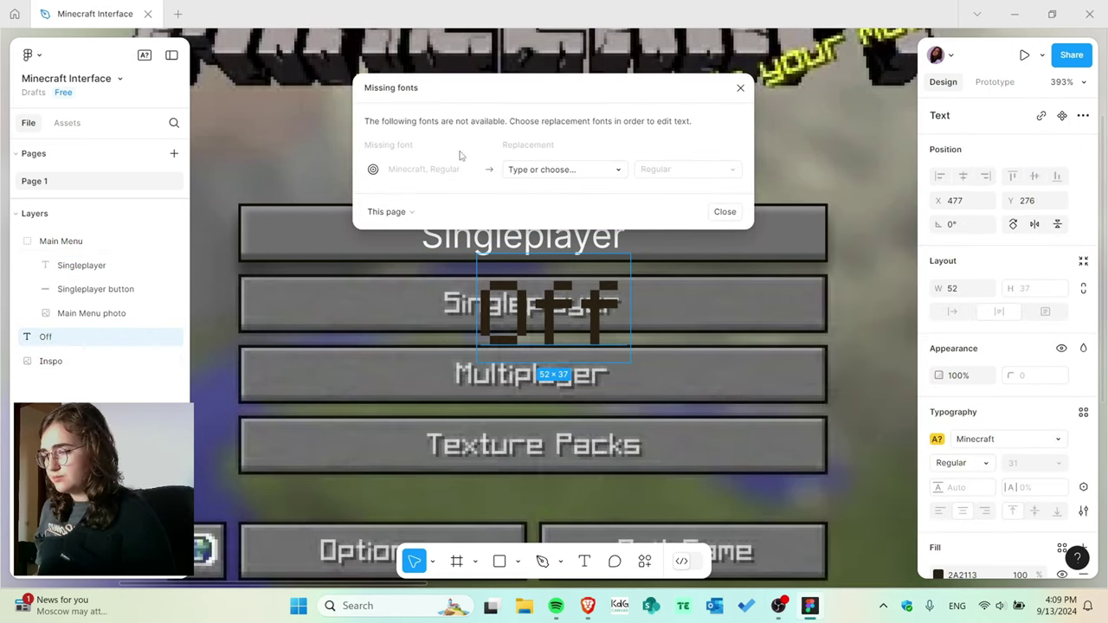
Switch back to the browser and open the Minecraft On/Off switch file in the Figma desktop app.
key("alt+Tab")
left_click(170, 137)
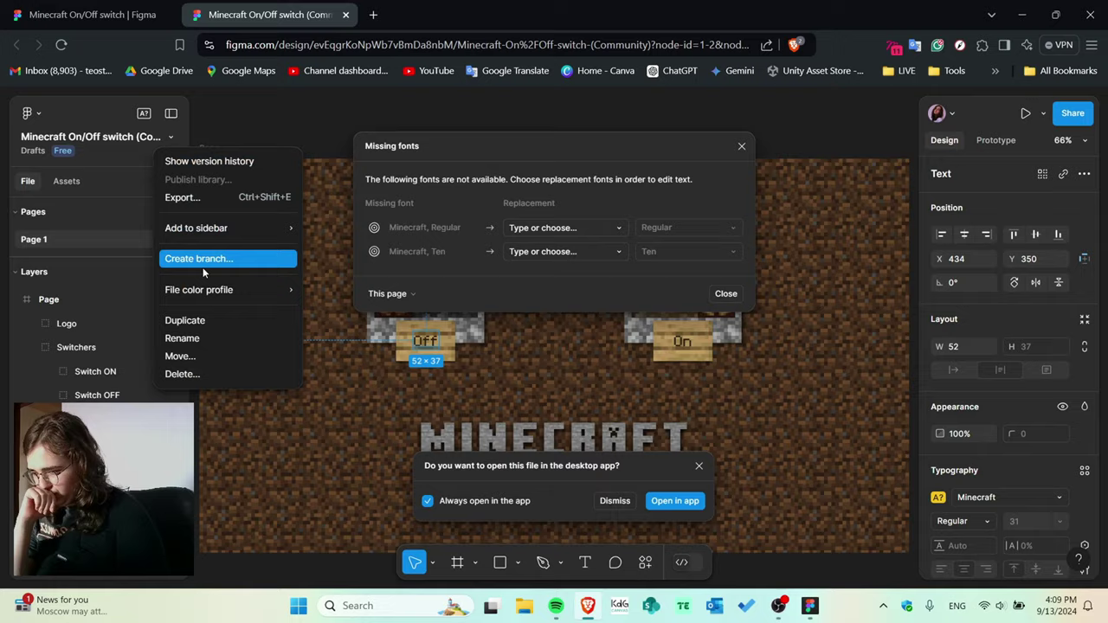
key("Escape")
left_click(675, 500)
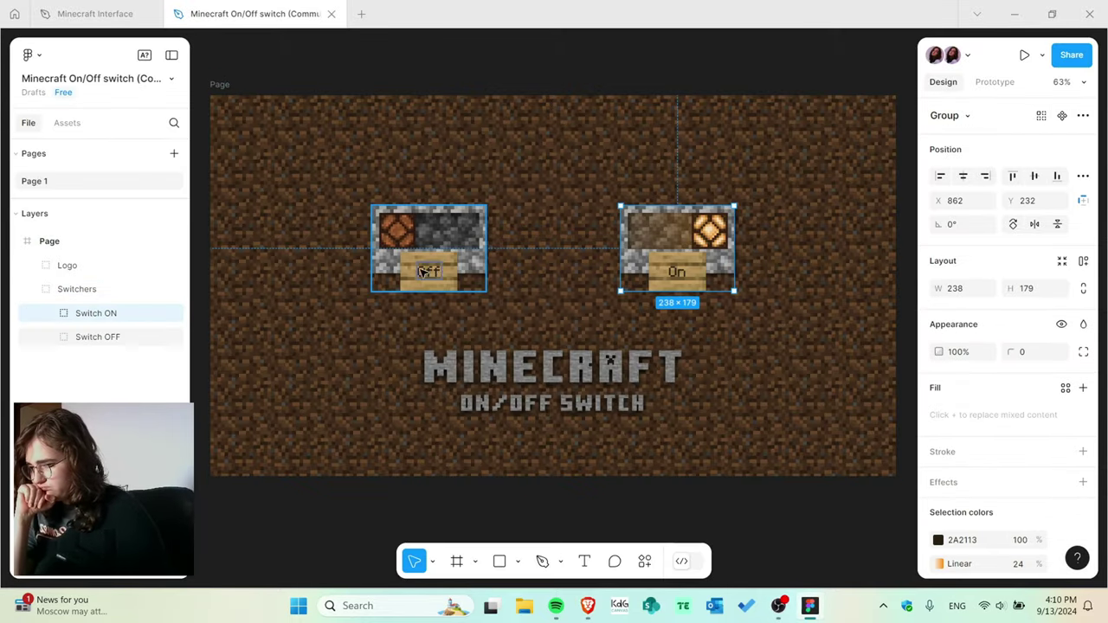
Copy the "Off" sign text from the desktop copy and paste it into Minecraft Interface, replacing the earlier pasted text.
double_click(421, 272)
key("ctrl+c")
left_click(96, 14)
key("Escape")
key("Delete")
key("ctrl+v")
Try choosing a replacement for the missing Minecraft font on the "Off" text and delete that text.
double_click(571, 320)
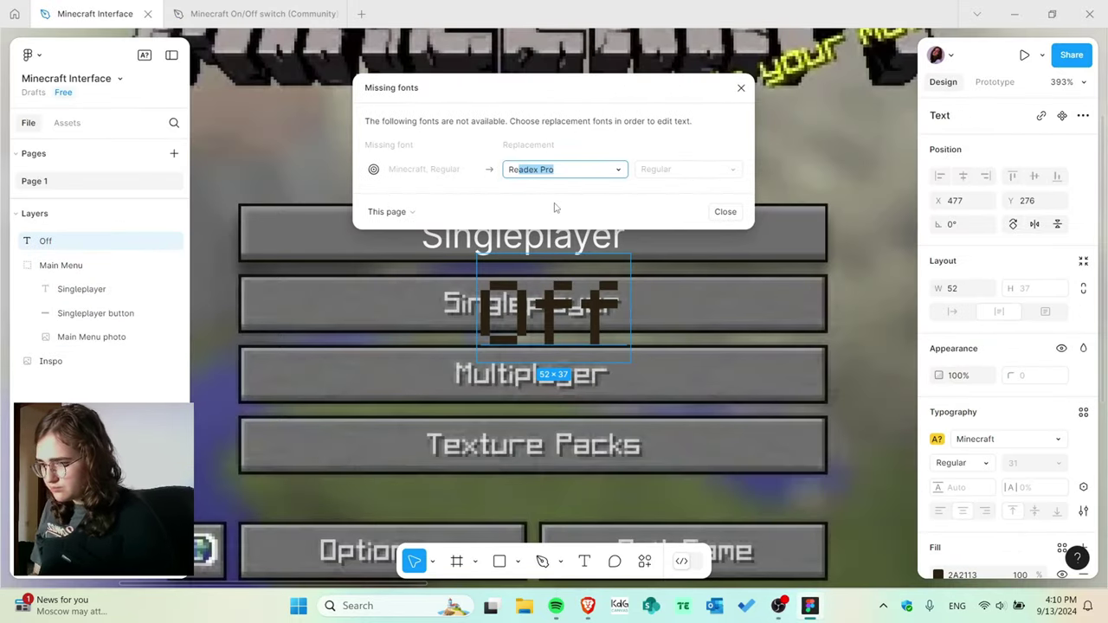
left_click(621, 171)
left_click(625, 175)
left_click(705, 212)
key("ctrl+z")
double_click(544, 301)
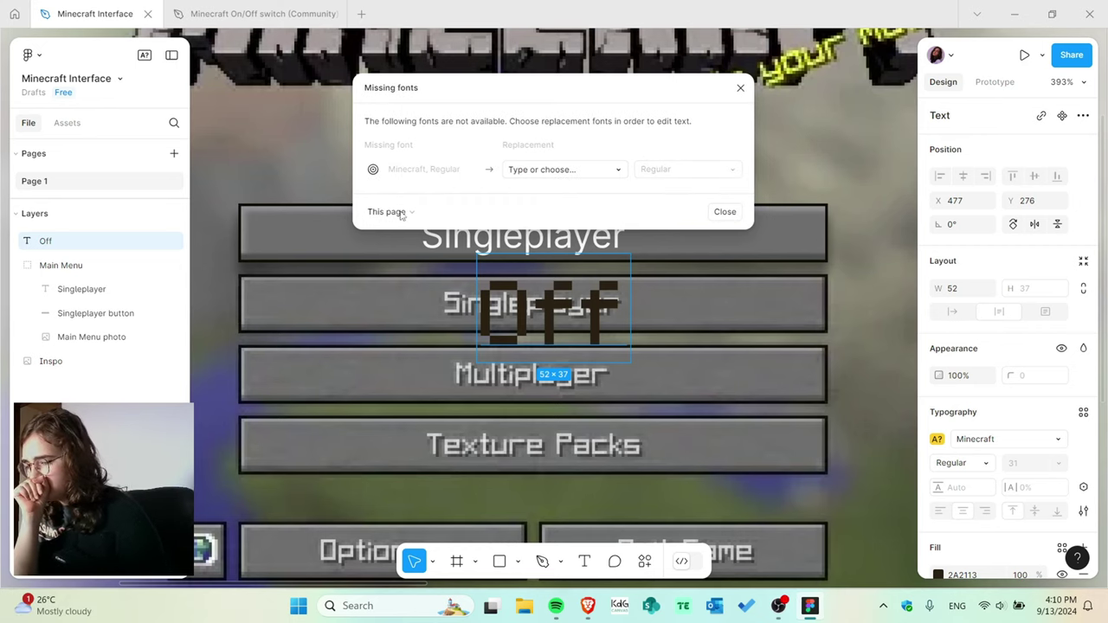
left_click(622, 175)
left_click(698, 213)
key("Delete")
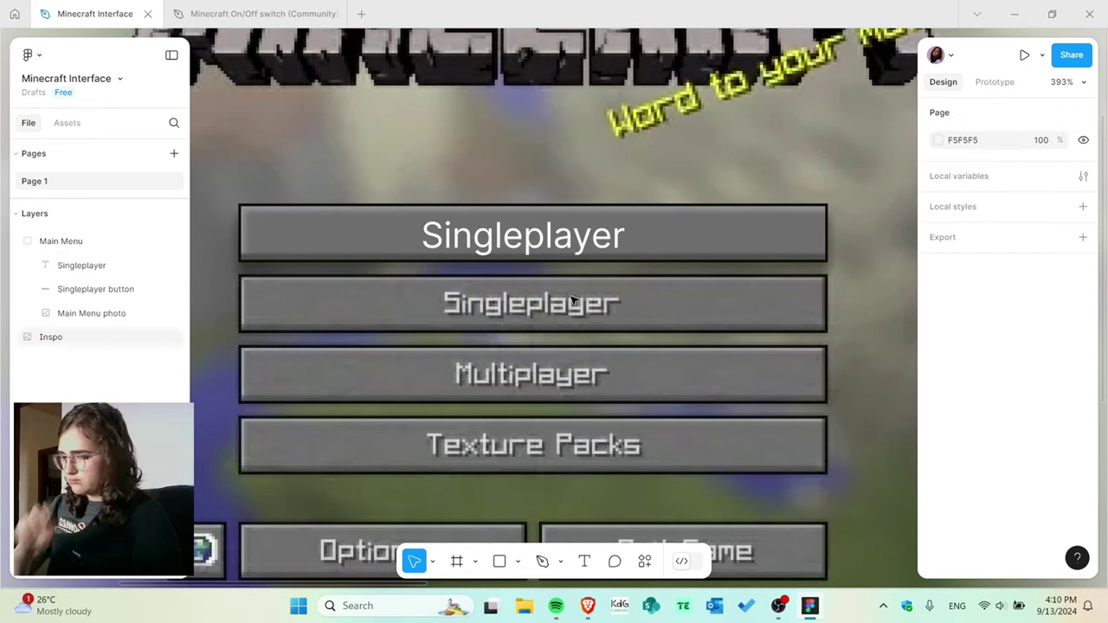
Return to the web results, expand the question about the Minecraft text font and select the name "Minecraft Seven".
left_click(588, 606)
left_click(90, 15)
left_click(345, 15)
left_click(338, 432)
scroll(338, 432, "down", 1)
left_click_drag(268, 428, 348, 425)
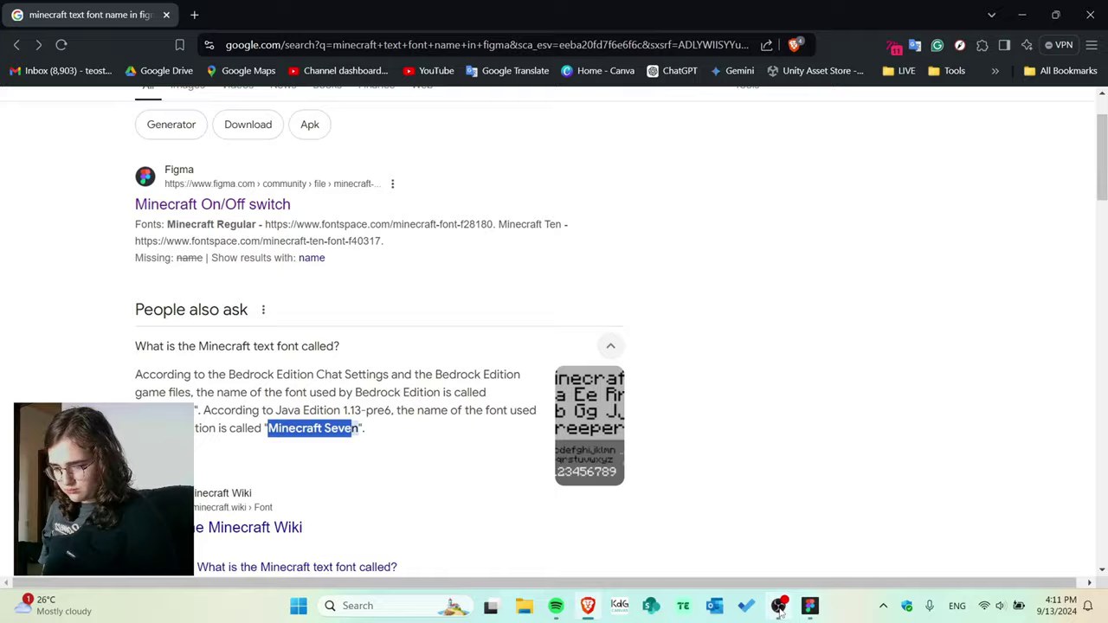
Search the Singleplayer text's font list in Figma for the copied Minecraft font name.
left_click(809, 606)
left_click(526, 239)
left_click(995, 439)
key("ctrl+v")
left_click(903, 209)
Set the Singleplayer text's font to Jersey 10 and search the font list for "cu".
left_click(972, 440)
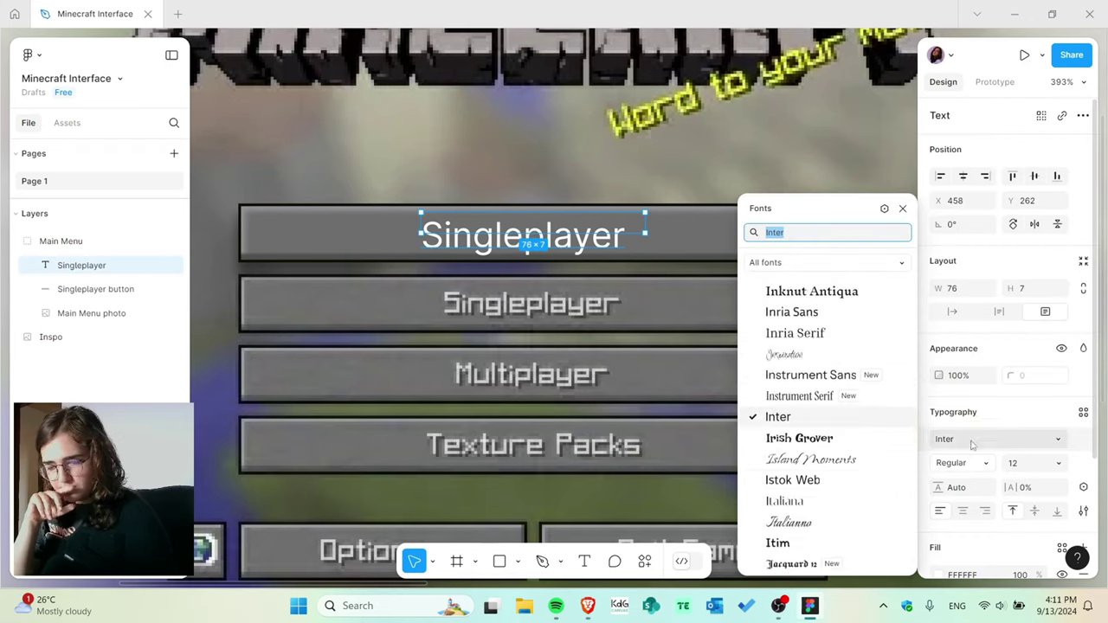
scroll(819, 433, "down", 4)
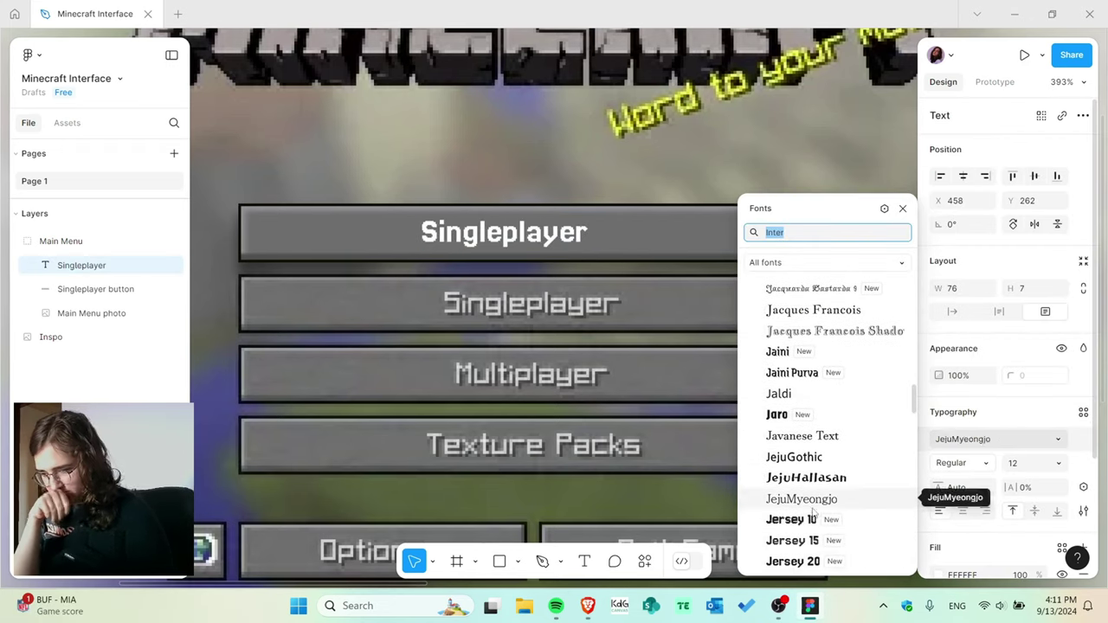
scroll(801, 485, "down", 2)
left_click(801, 441)
scroll(901, 473, "down", 5)
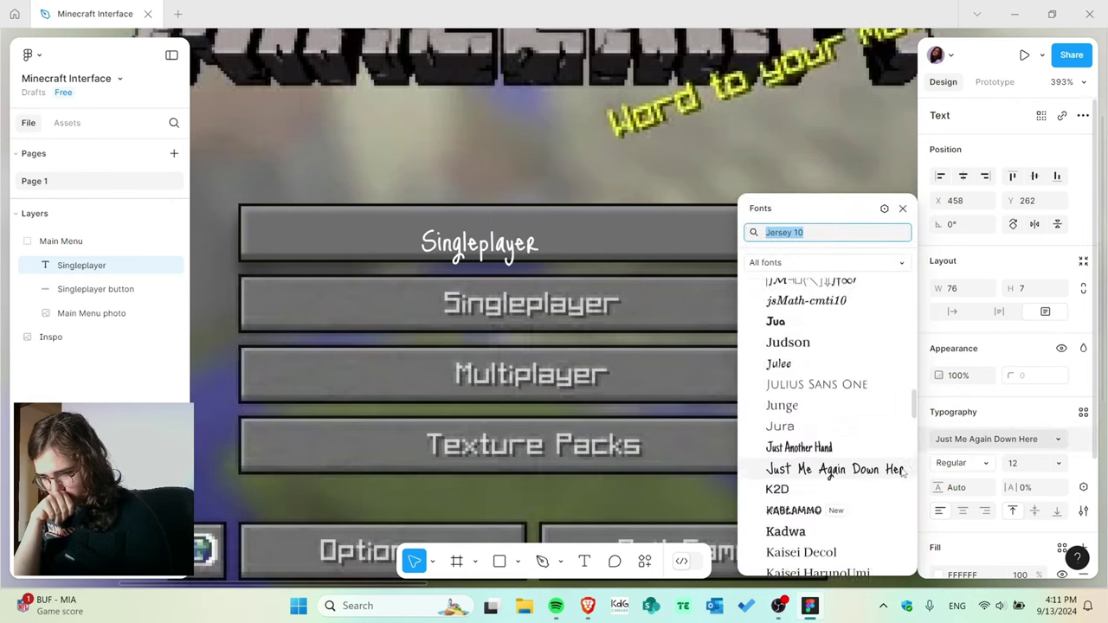
type("cu")
Search the web in a new browser tab for "similar minecraft text font name in figma".
left_click(588, 606)
left_click_drag(326, 116, 131, 123)
key("ctrl+c")
left_click(194, 15)
key("ctrl+v")
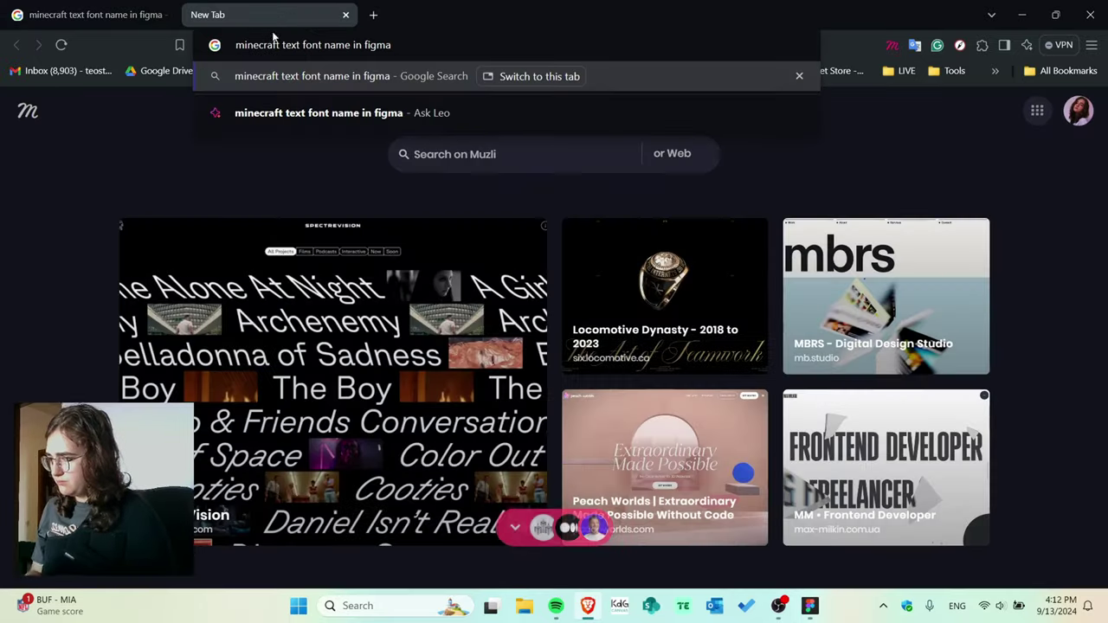
left_click(236, 47)
type("similar")
key("Return")
Check the Reddit result about which font Minecraft uses for its text and return to the results.
scroll(368, 400, "down", 4)
left_click(368, 400)
left_click(17, 45)
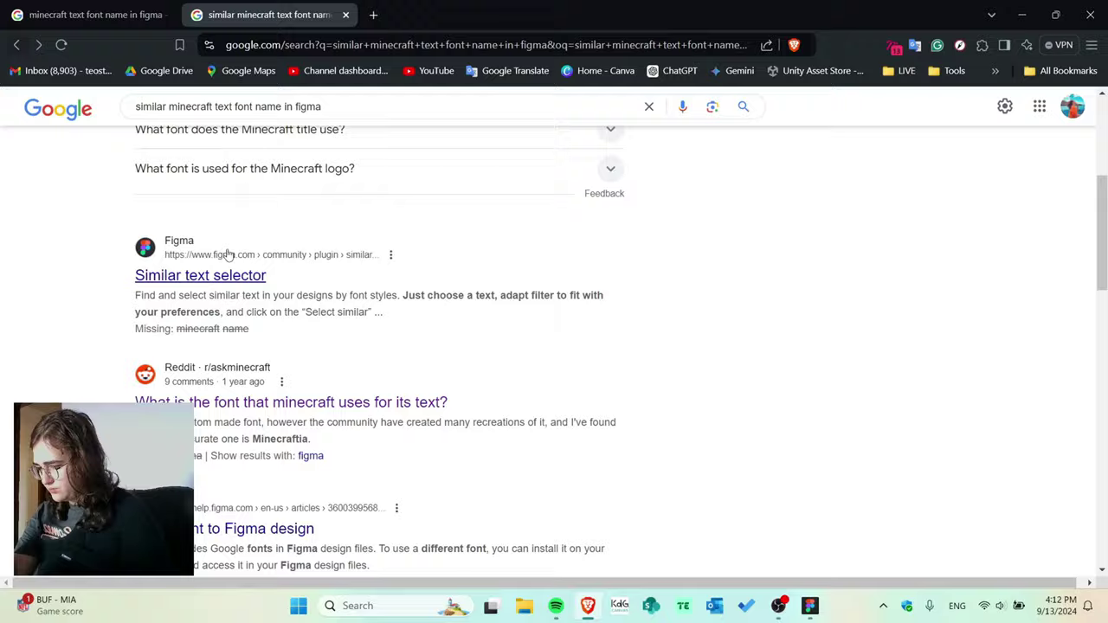
Switch to Figma and search the plugins and assets for "minecraft".
left_click(809, 606)
left_click(31, 54)
mouse_move(82, 256)
left_click(244, 317)
type("minecraft")
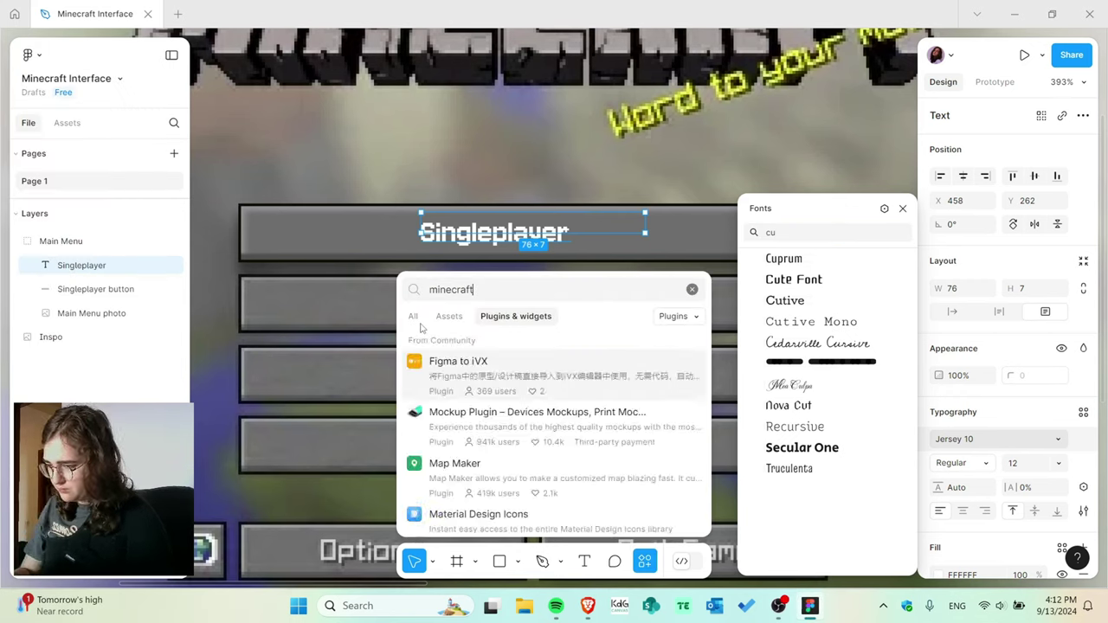
left_click(449, 317)
key("Escape")
Set the Singleplayer text's fill to D4D4D4, sampled from the lettering on the reference Singleplayer button.
scroll(782, 362, "down", 2)
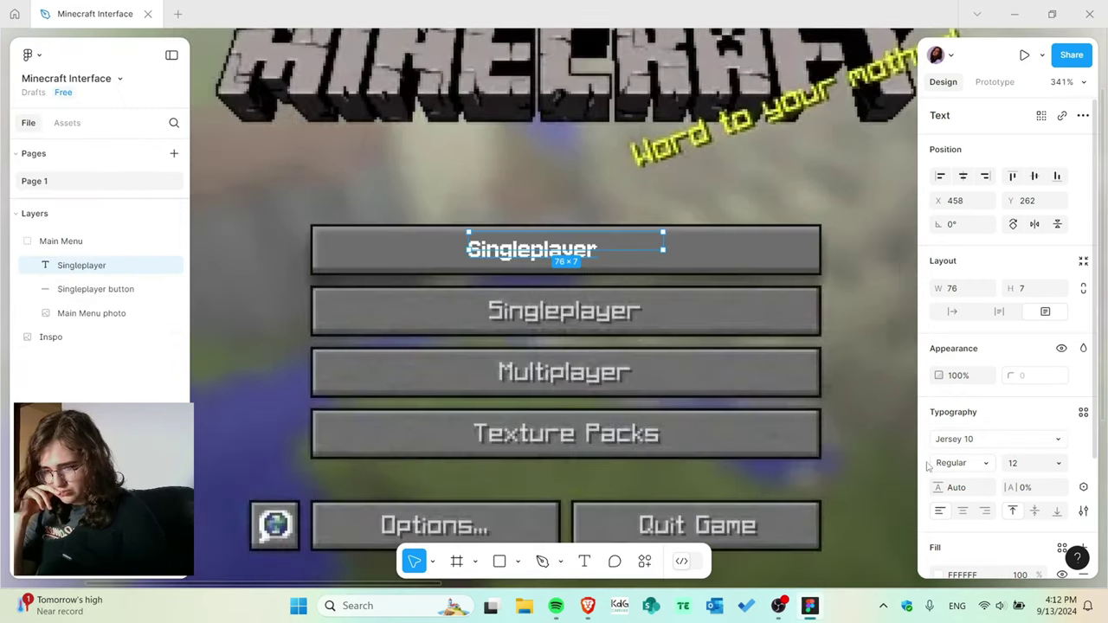
scroll(978, 450, "down", 2)
left_click(938, 429)
left_click(758, 418)
left_click(497, 306)
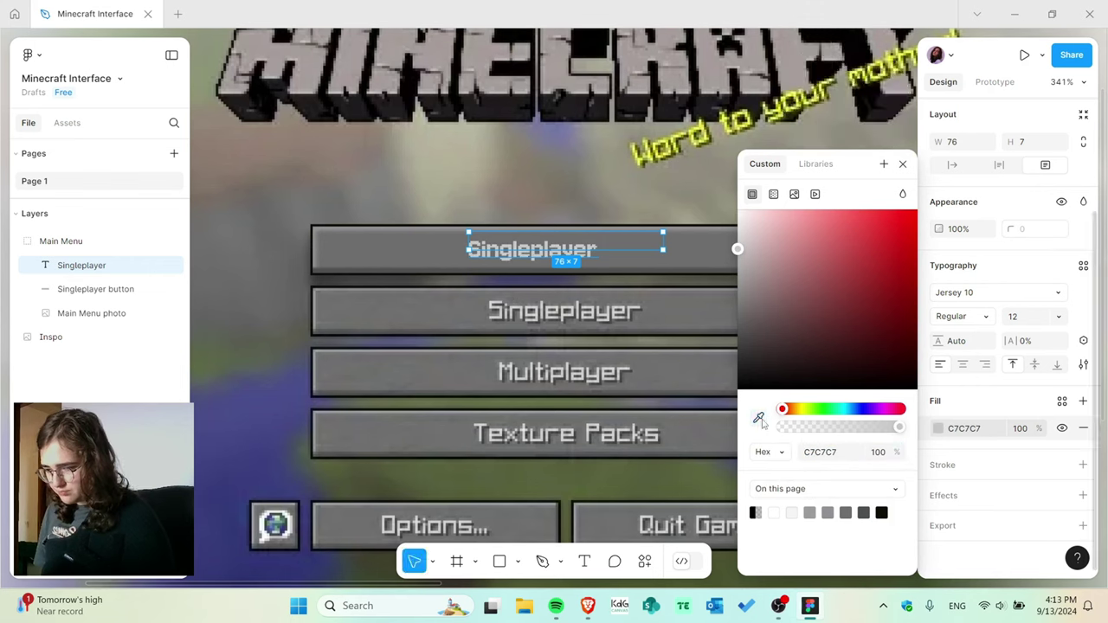
left_click(759, 418)
left_click(495, 306)
scroll(491, 307, "up", 9)
left_click(758, 419)
left_click(519, 296)
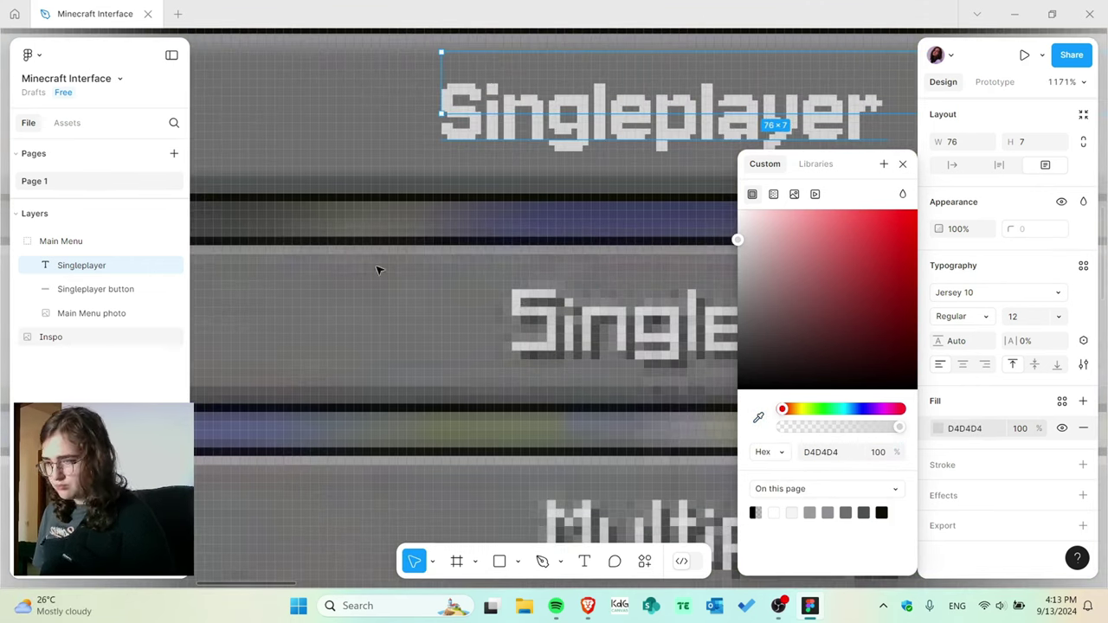
Add a drop shadow to the Singleplayer text with a Y offset of 1 and a blur of 1.8.
scroll(346, 260, "down", 5)
left_click(1083, 496)
left_click(939, 523)
left_click(812, 555)
left_click_drag(813, 507, 906, 511)
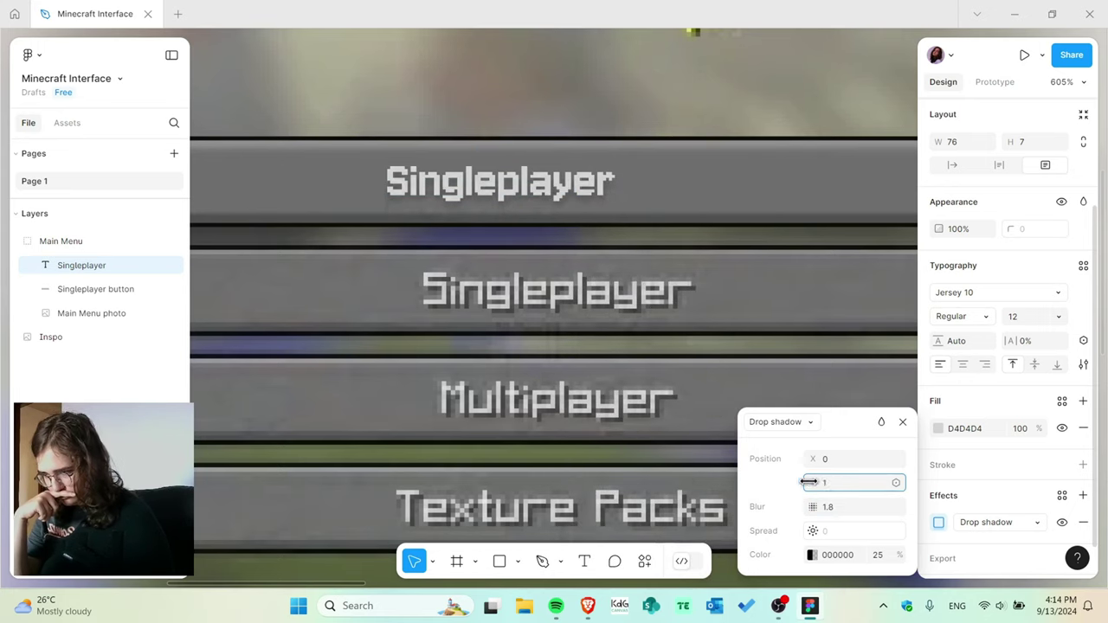
Move the Singleplayer text to X 470 so that it sits centred on the button.
left_click(535, 177)
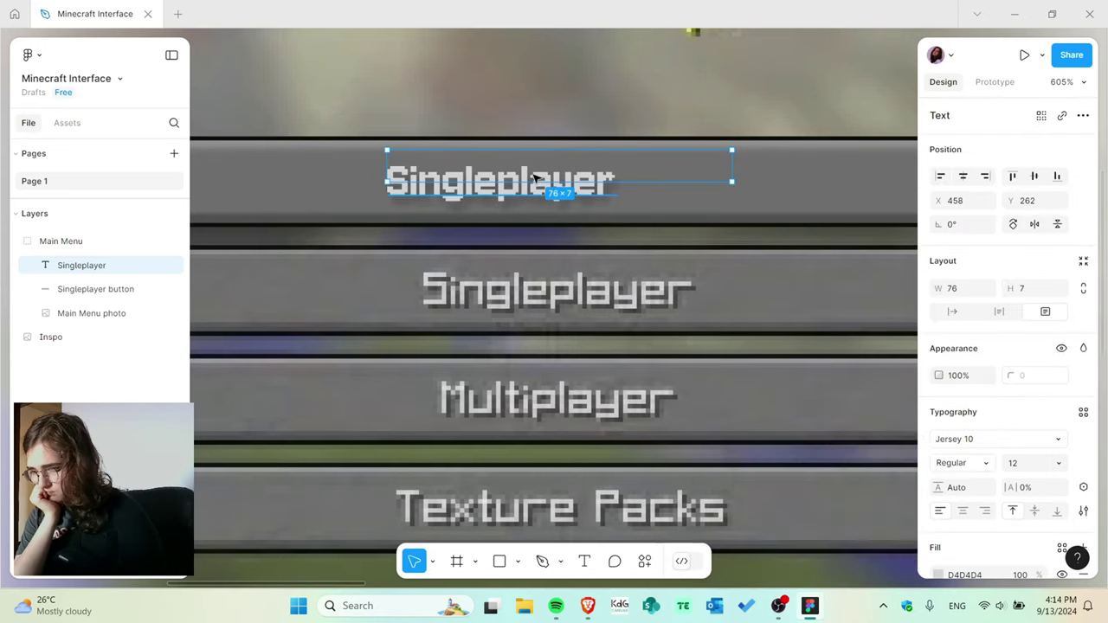
scroll(579, 184, "down", 4)
left_click(587, 191)
double_click(567, 180)
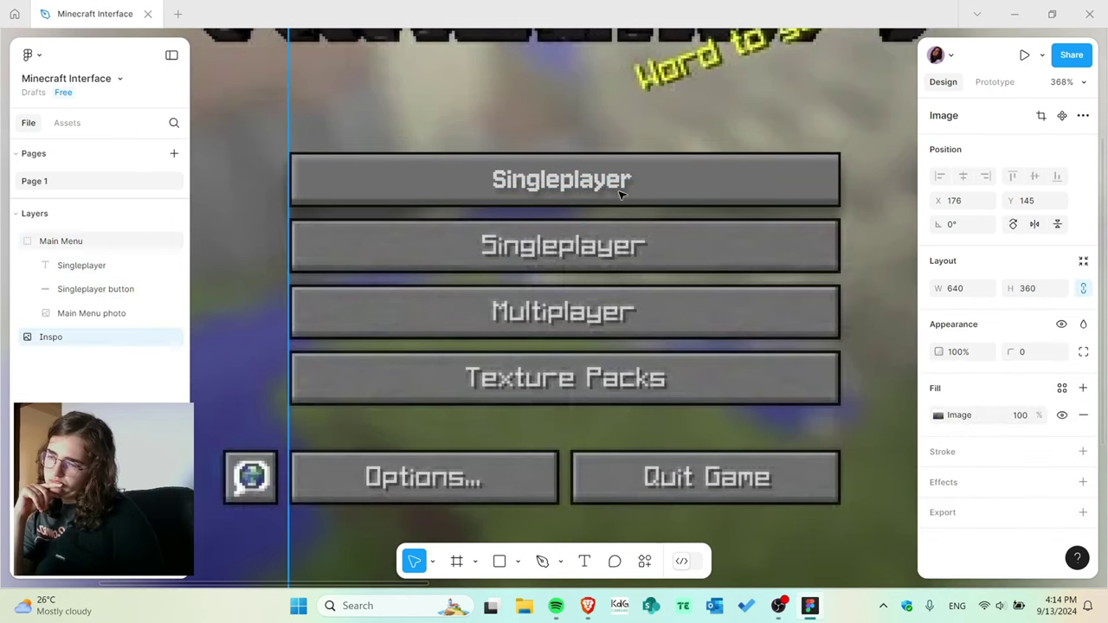
Preview different fonts on the Singleplayer text and change its font to Sarpanch.
double_click(564, 181)
left_click(976, 442)
scroll(876, 429, "down", 2)
scroll(875, 424, "down", 10)
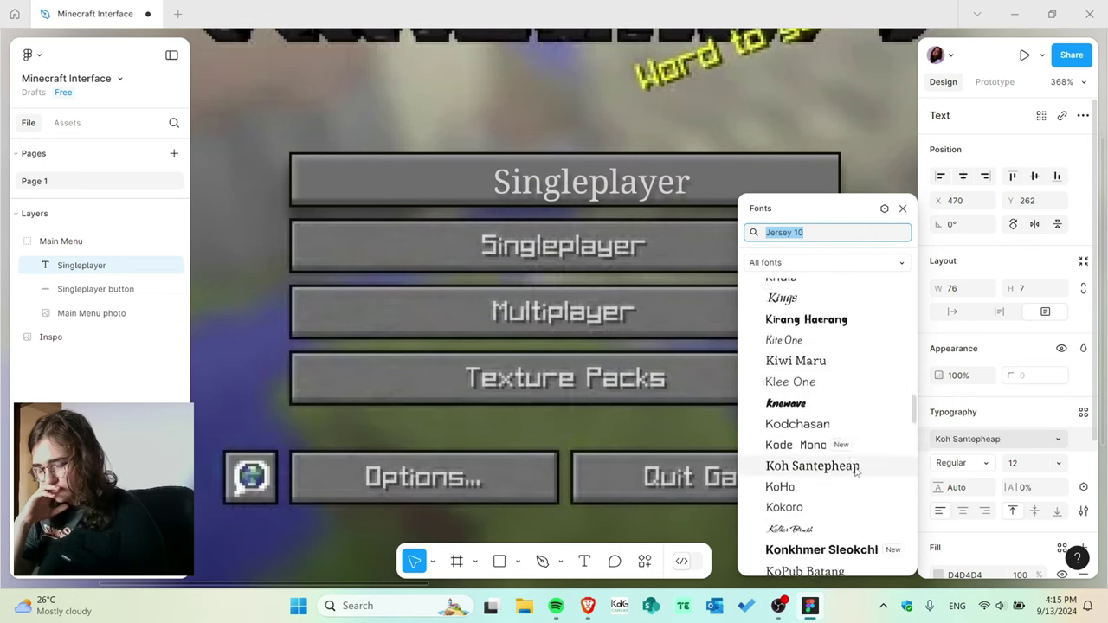
scroll(855, 472, "down", 15)
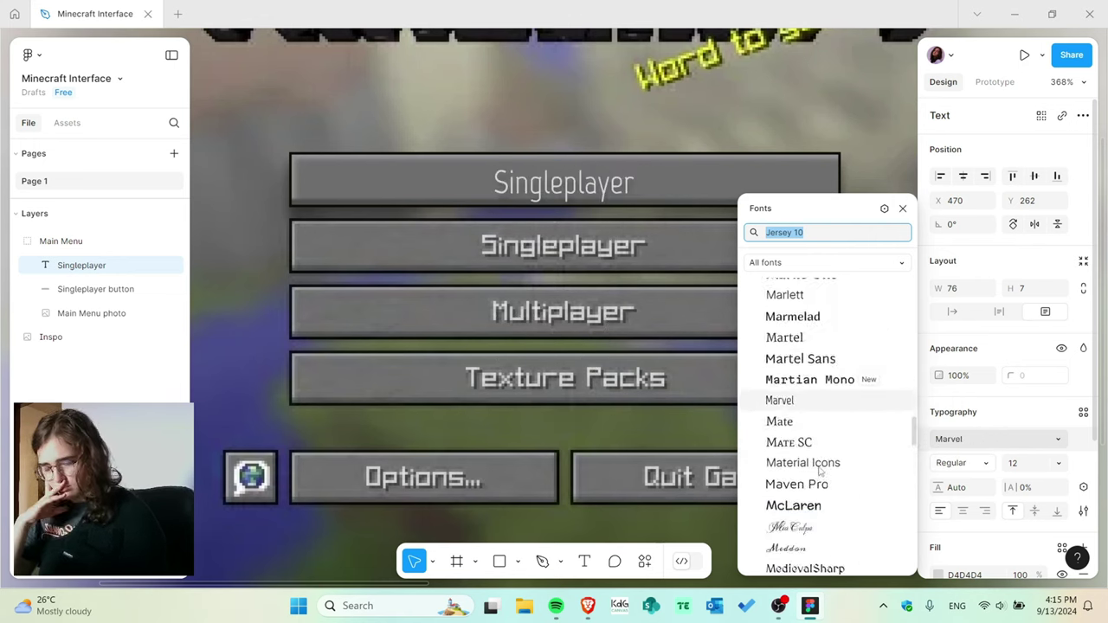
scroll(820, 472, "down", 10)
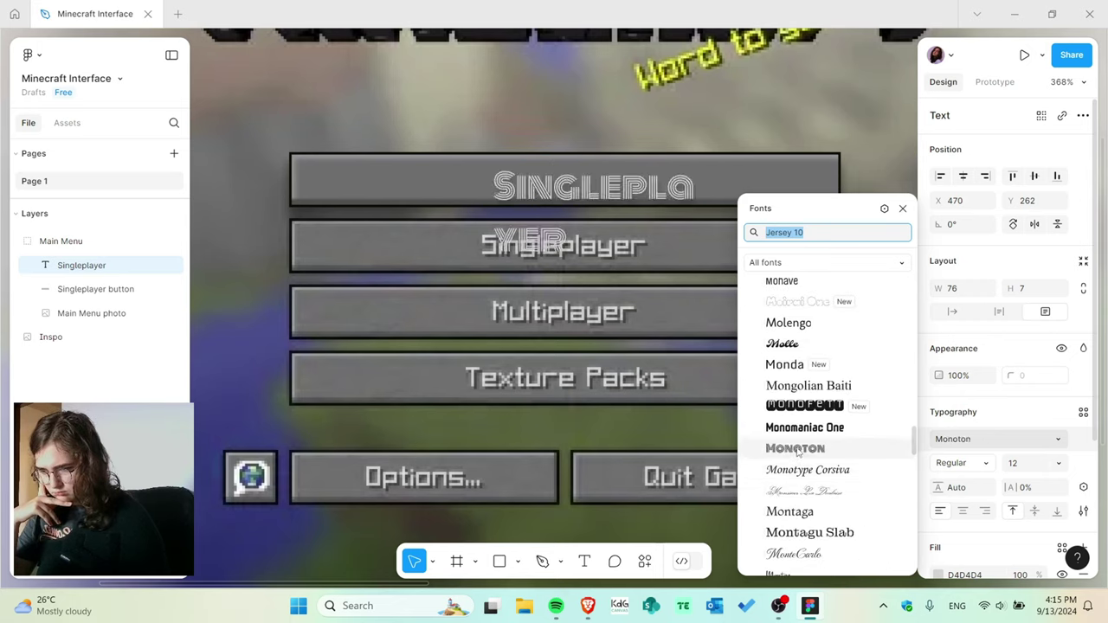
scroll(797, 450, "down", 15)
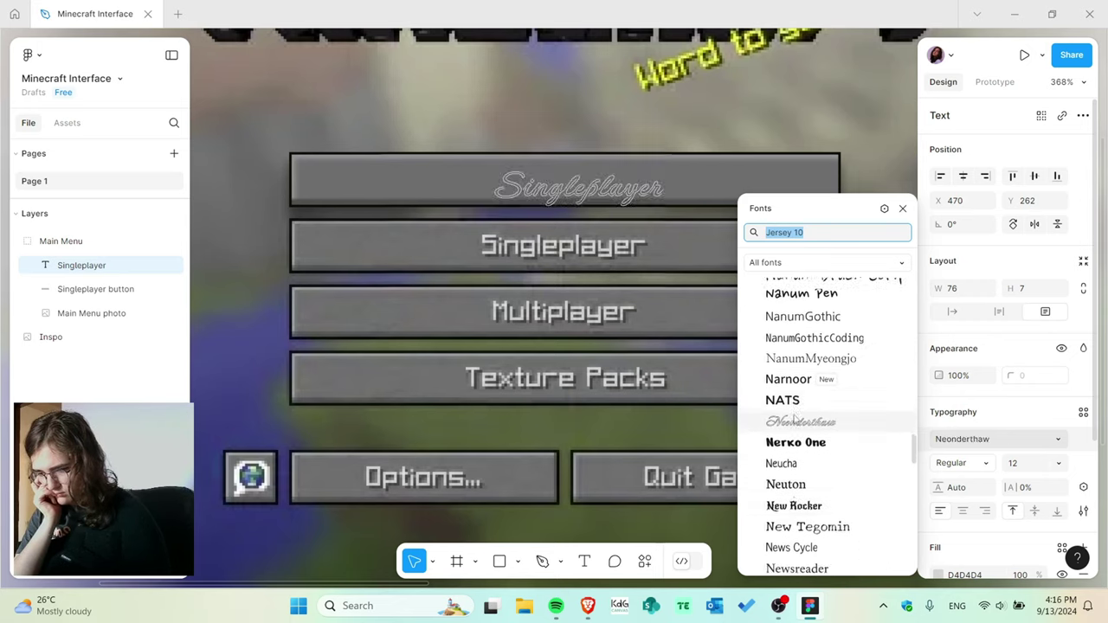
scroll(795, 419, "down", 20)
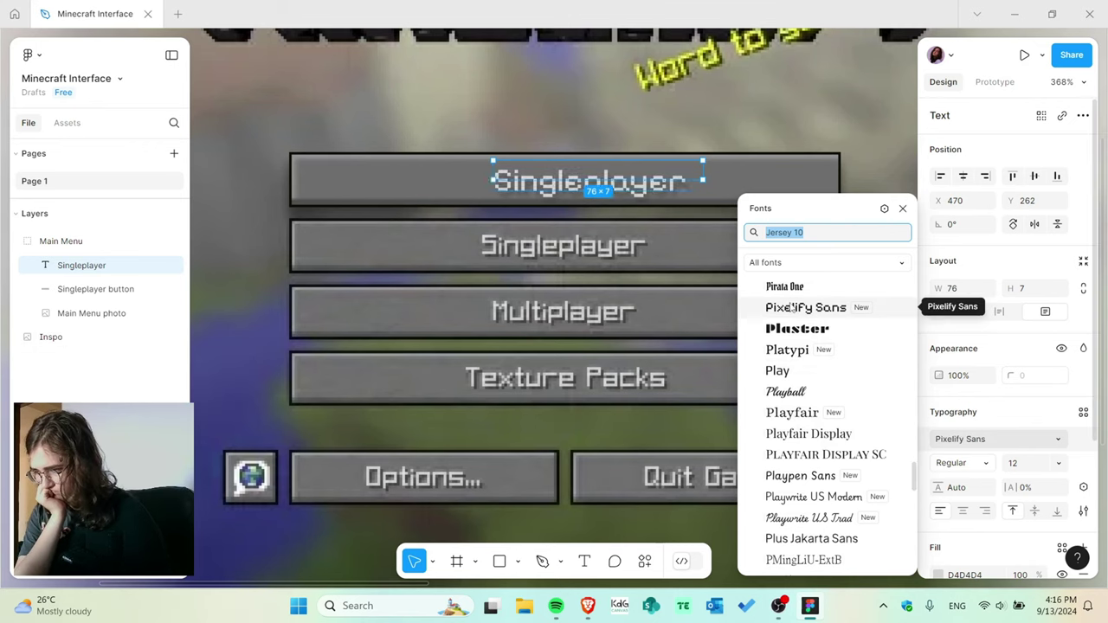
scroll(831, 416, "down", 10)
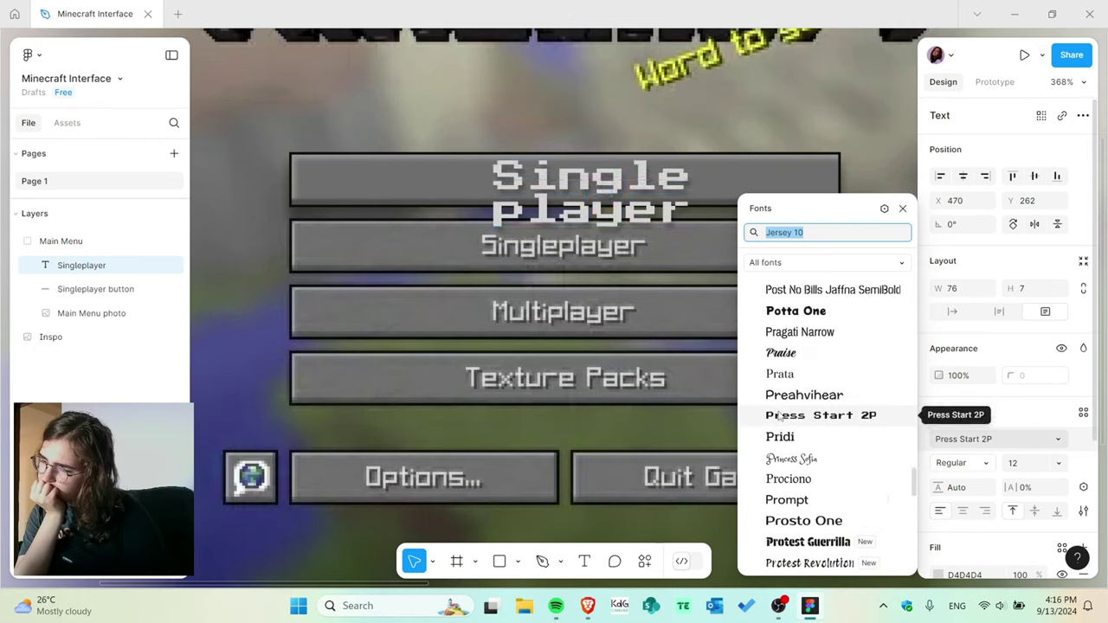
scroll(829, 451, "down", 15)
scroll(829, 450, "down", 10)
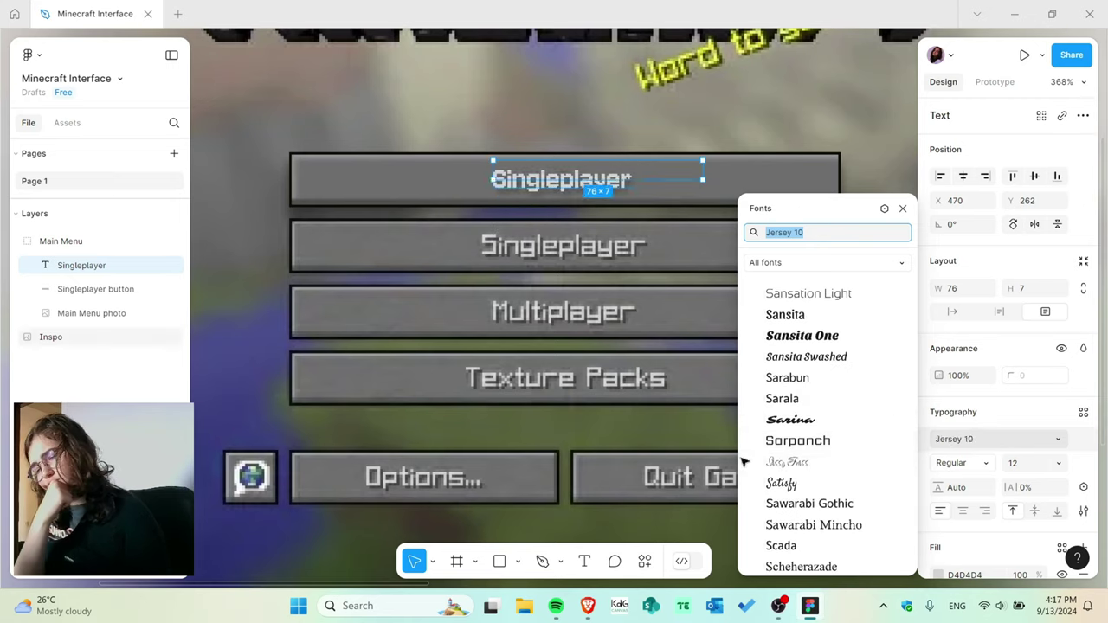
left_click(755, 446)
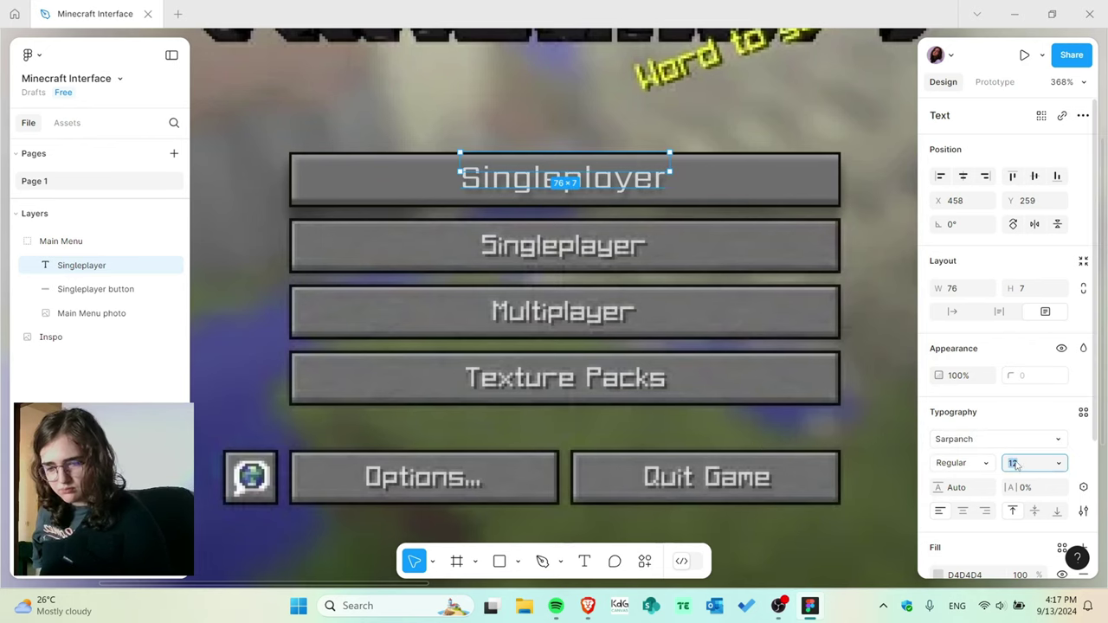
Set the Singleplayer text's letter spacing to -10%, trying font size 11 before settling on 12.
left_click(1058, 464)
left_click(1030, 282)
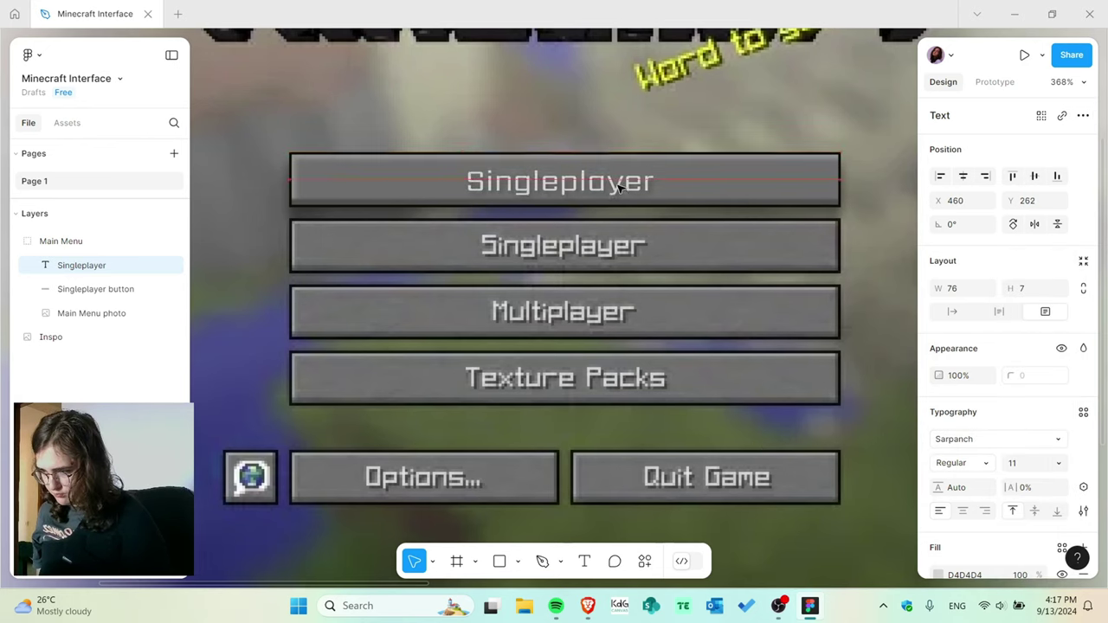
scroll(618, 186, "up", 5)
scroll(554, 188, "down", 5)
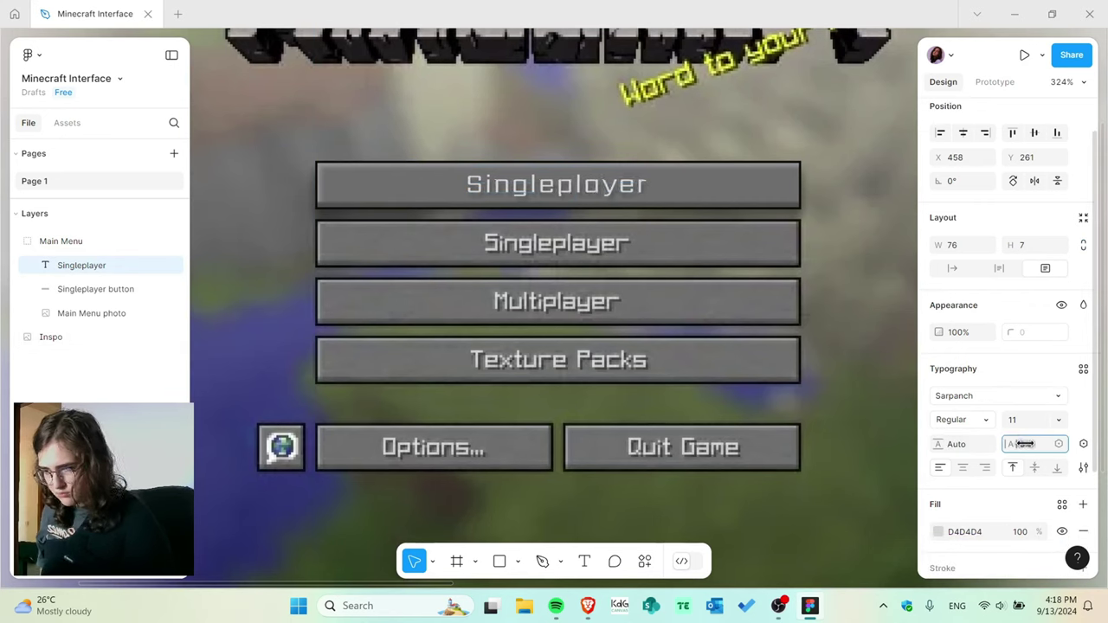
left_click(1058, 420)
left_click(1030, 303)
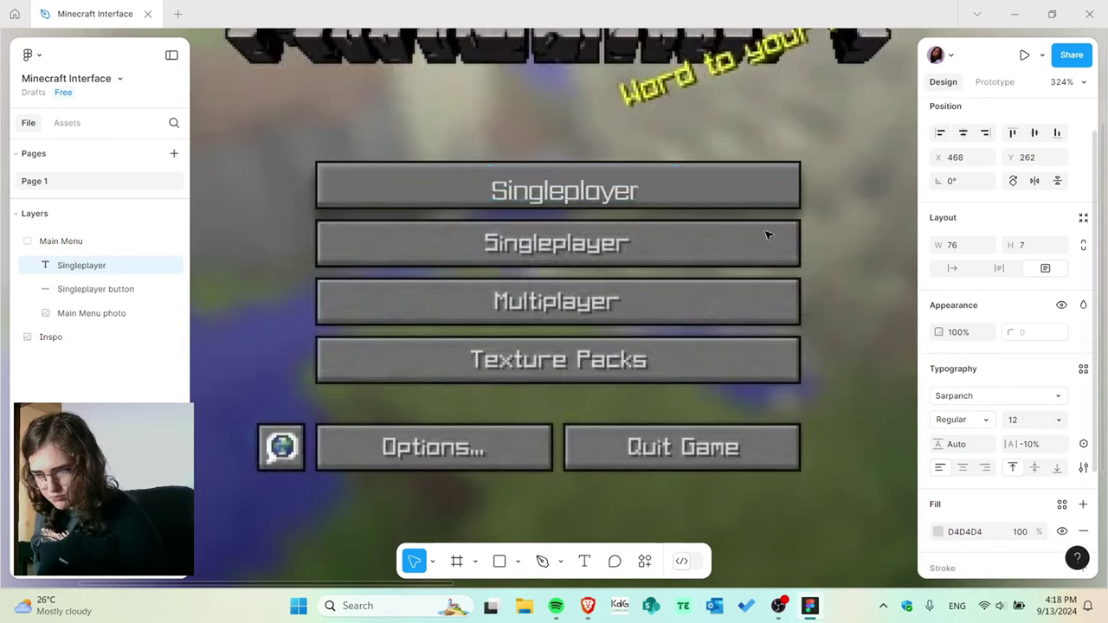
Nudge the Singleplayer text to X 465, Y 259 so that it lines up with the reference label.
key("Left")
key("Left")
key("Left")
key("Up")
key("Up")
key("Up")
left_click(666, 261)
scroll(549, 235, "up", 2)
scroll(552, 242, "down", 1)
left_click(559, 253)
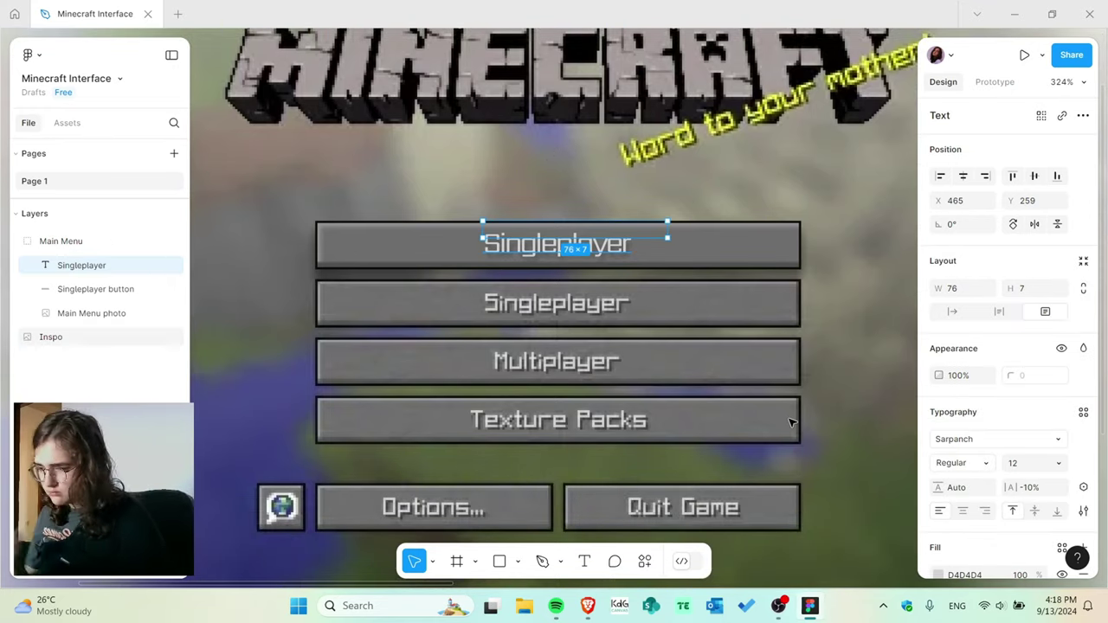
Set the Singleplayer text's fill to D2D2D2, sampled from the reference Singleplayer lettering.
scroll(632, 319, "up", 5)
left_click(938, 575)
left_click(759, 419)
left_click(413, 252)
scroll(413, 252, "down", 1)
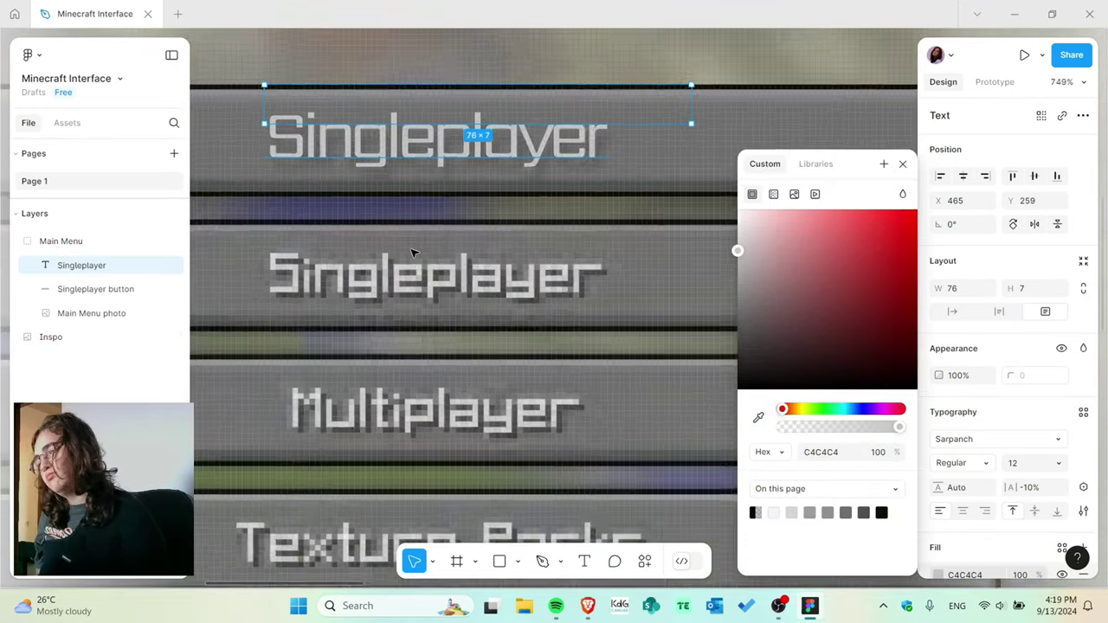
scroll(413, 253, "up", 1)
left_click(758, 419)
left_click(544, 289)
scroll(446, 251, "down", 1)
Recolour the Singleplayer text's drop shadow with 10101A sampled from the canvas, using an X offset of 1.
scroll(996, 415, "down", 3)
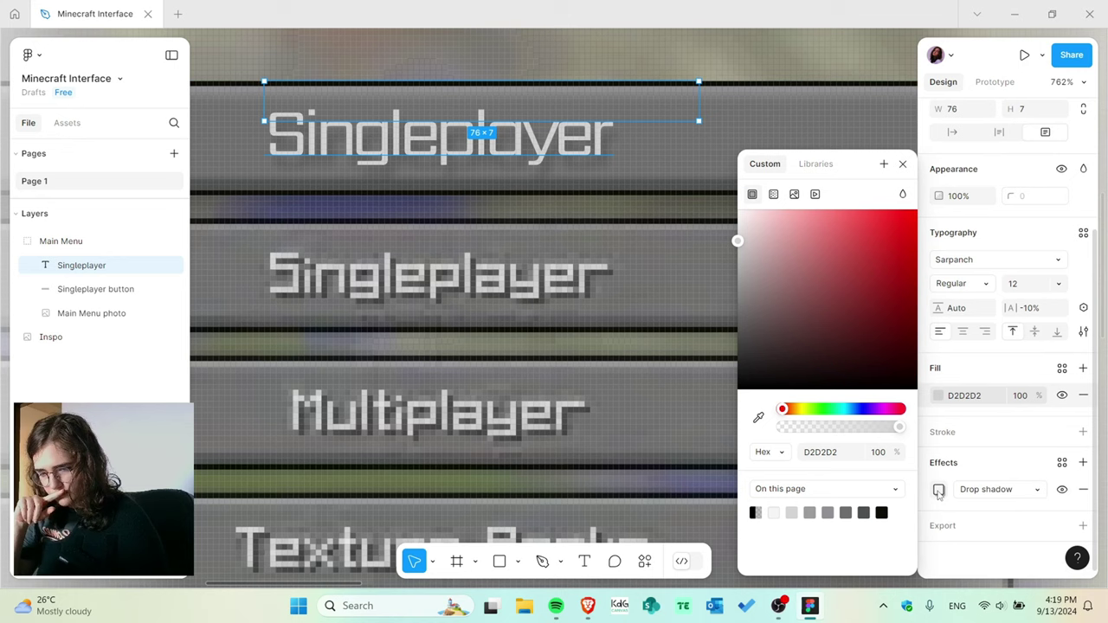
left_click(939, 490)
left_click(813, 556)
key("i")
left_click(485, 258)
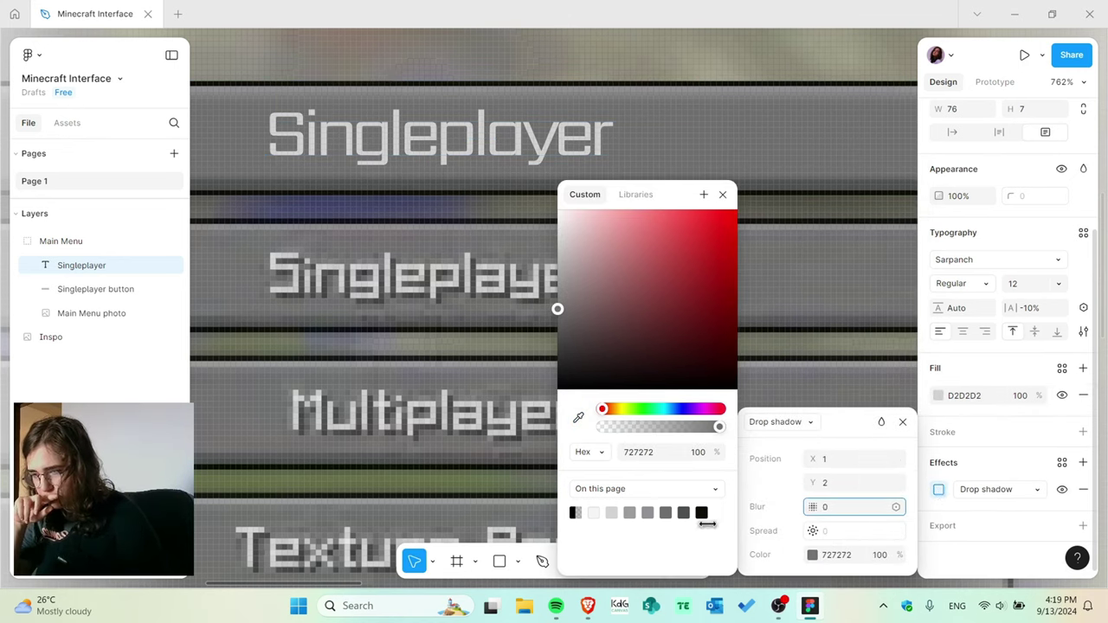
left_click(577, 421)
left_click(846, 89)
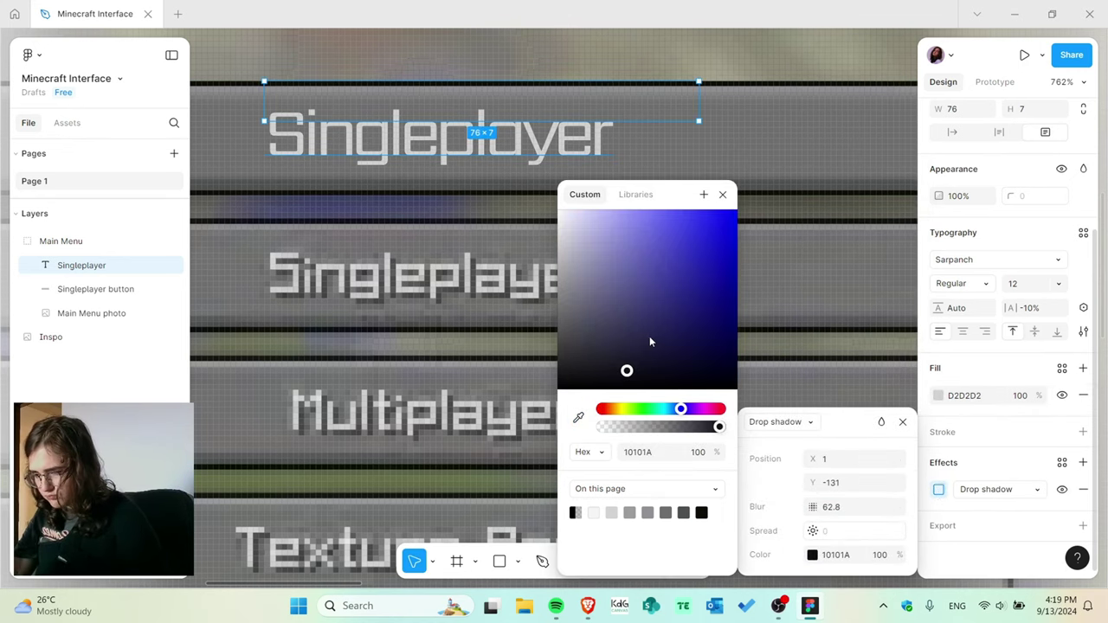
Try a background blur on the Singleplayer text and switch the effect back to a drop shadow.
left_click(723, 195)
left_click(990, 491)
left_click(1009, 523)
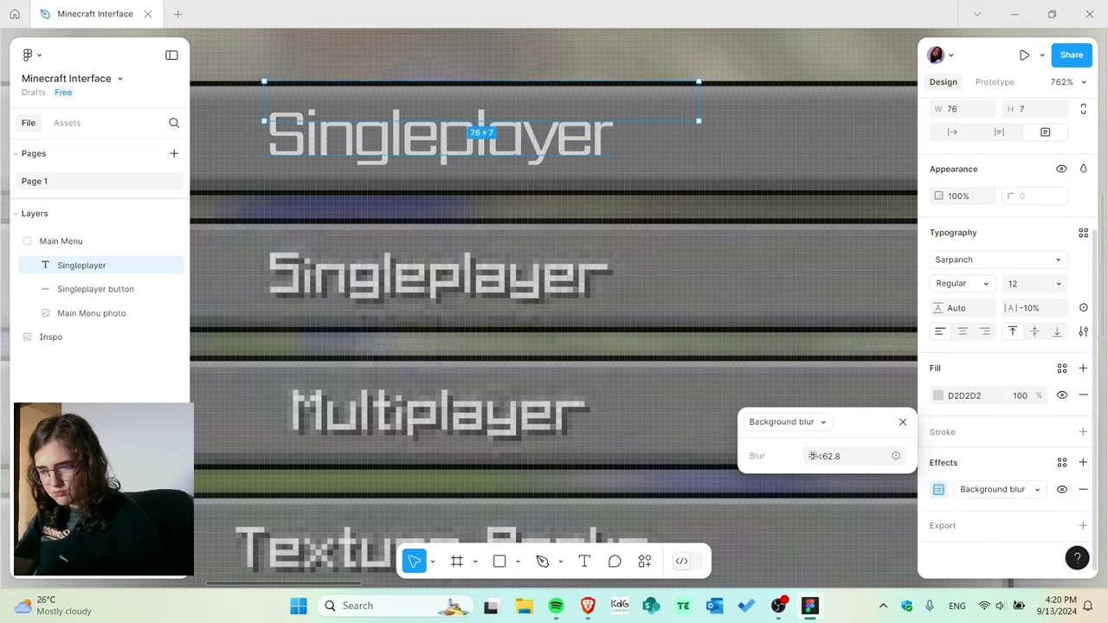
left_click(995, 490)
left_click(993, 455)
Try to resample the drop shadow colour from the reference lettering and undo the change.
left_click(813, 556)
key("i")
left_click(442, 257)
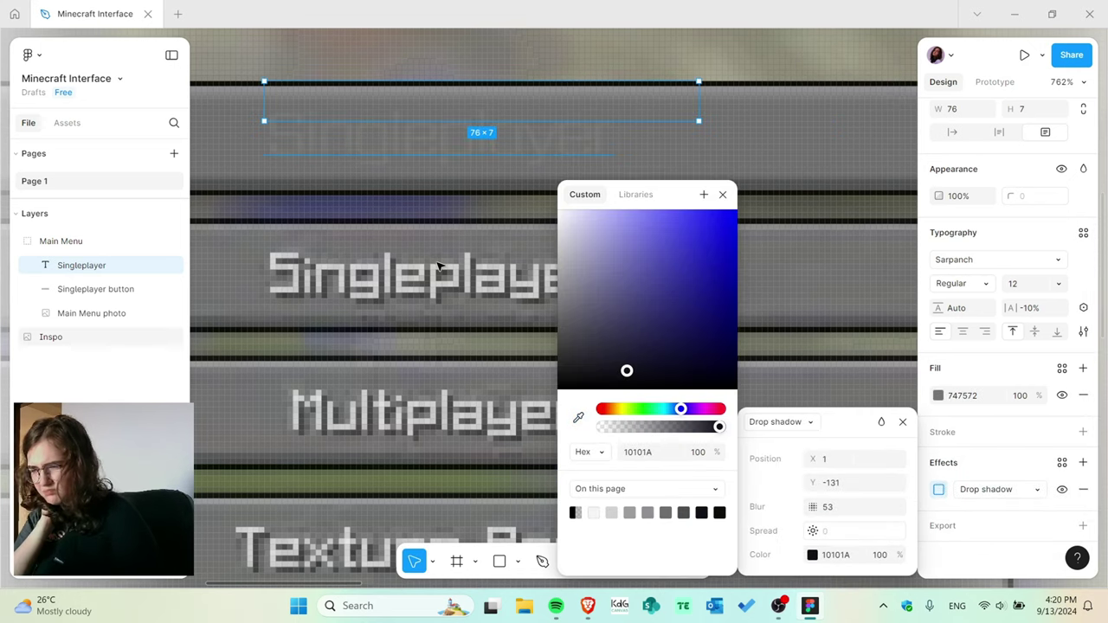
key("ctrl+z")
left_click_drag(603, 426, 733, 455)
left_click(903, 423)
Add a new drop shadow to the Singleplayer text and remove the old one.
left_click(1083, 464)
left_click(996, 514)
left_click(938, 513)
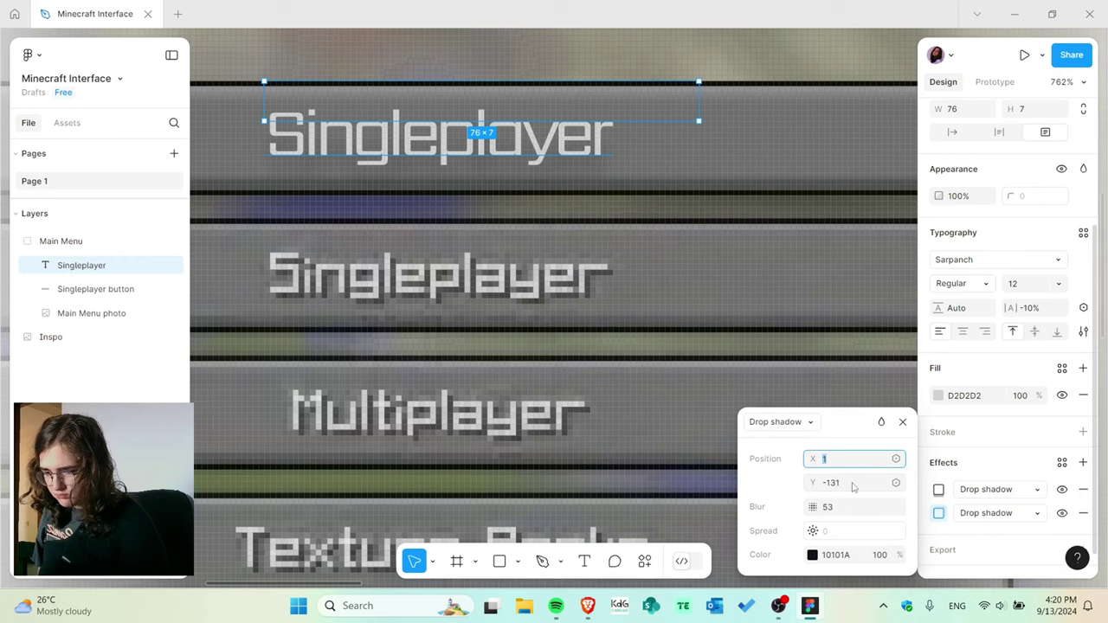
left_click(812, 555)
left_click_drag(813, 507, 831, 507)
left_click(1083, 513)
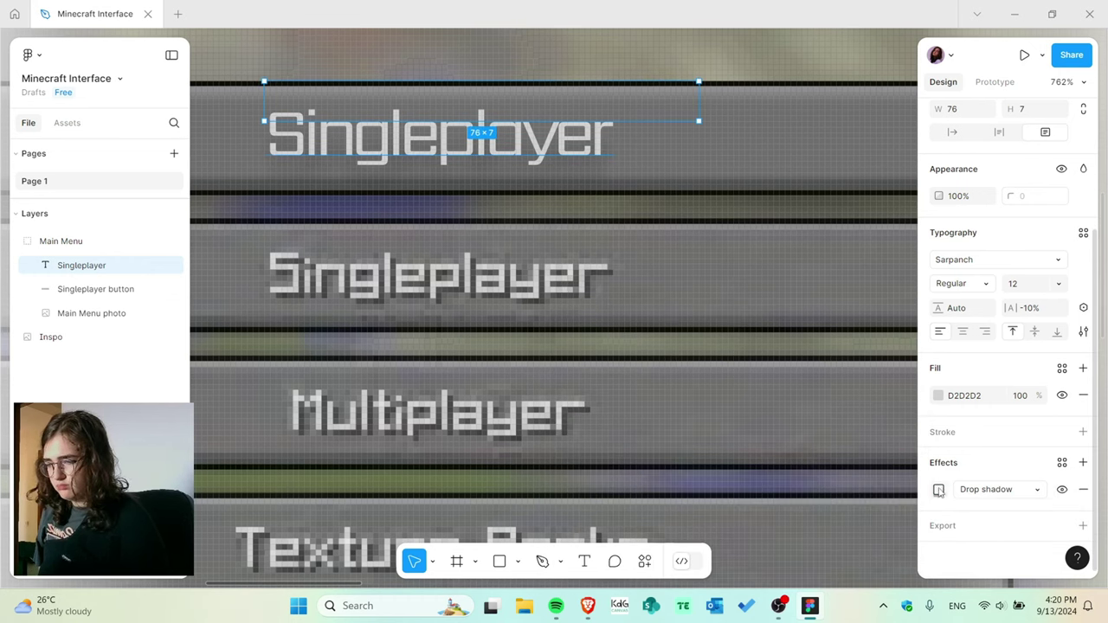
Add a centred 000000 stroke of weight 1 and 6% opacity to the Singleplayer text.
left_click(959, 433)
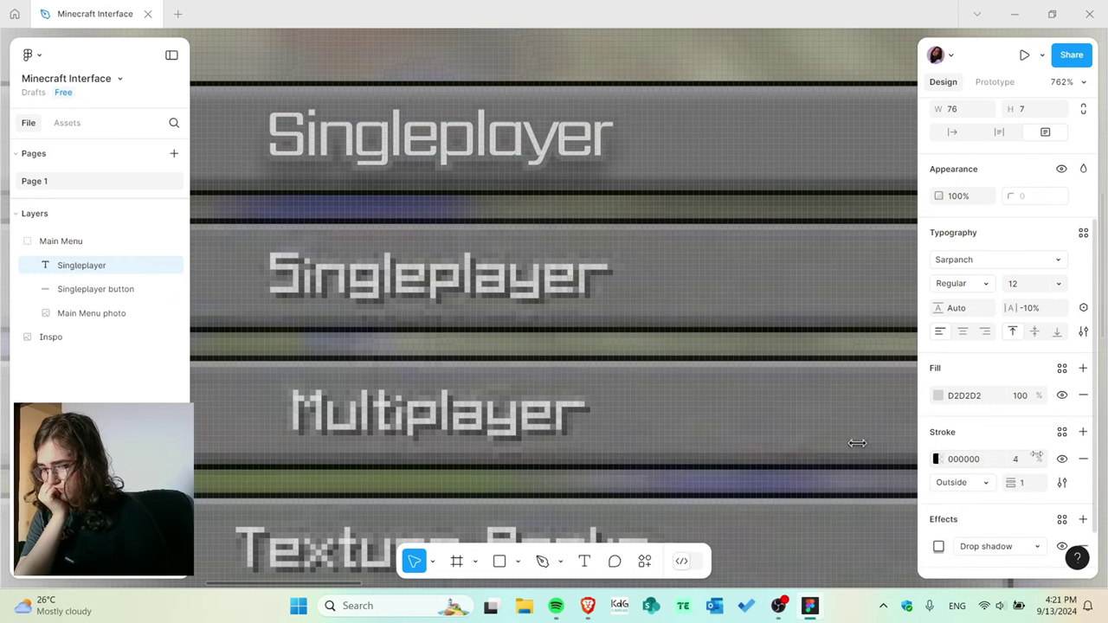
mouse_move(972, 488)
left_mouse_down()
mouse_move(1027, 497)
mouse_move(982, 488)
left_mouse_up()
left_click(982, 485)
left_click(970, 446)
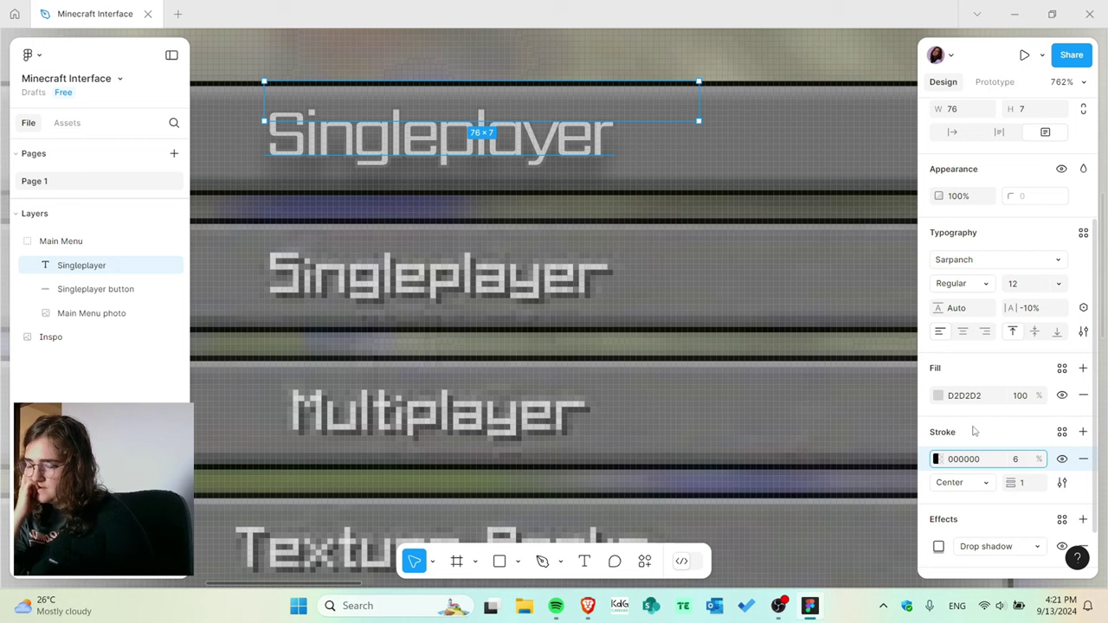
left_click(970, 483)
left_click(969, 500)
left_click(969, 483)
left_click(969, 465)
Resample the Singleplayer text's fill from the reference lettering as CFCFCF.
left_click(938, 396)
left_click(758, 418)
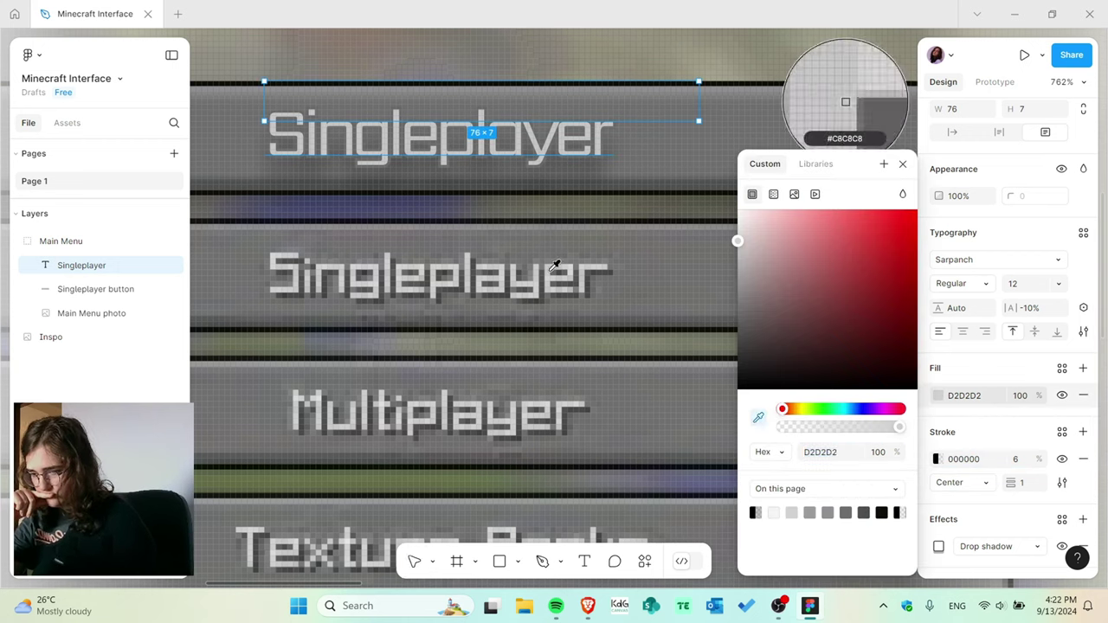
left_click(558, 265)
left_click(759, 417)
left_click(552, 272)
scroll(1008, 520, "down", 1)
Hide and show the Singleplayer text's fill to compare it, and lighten the fill to D8D3D3.
left_click(1063, 339)
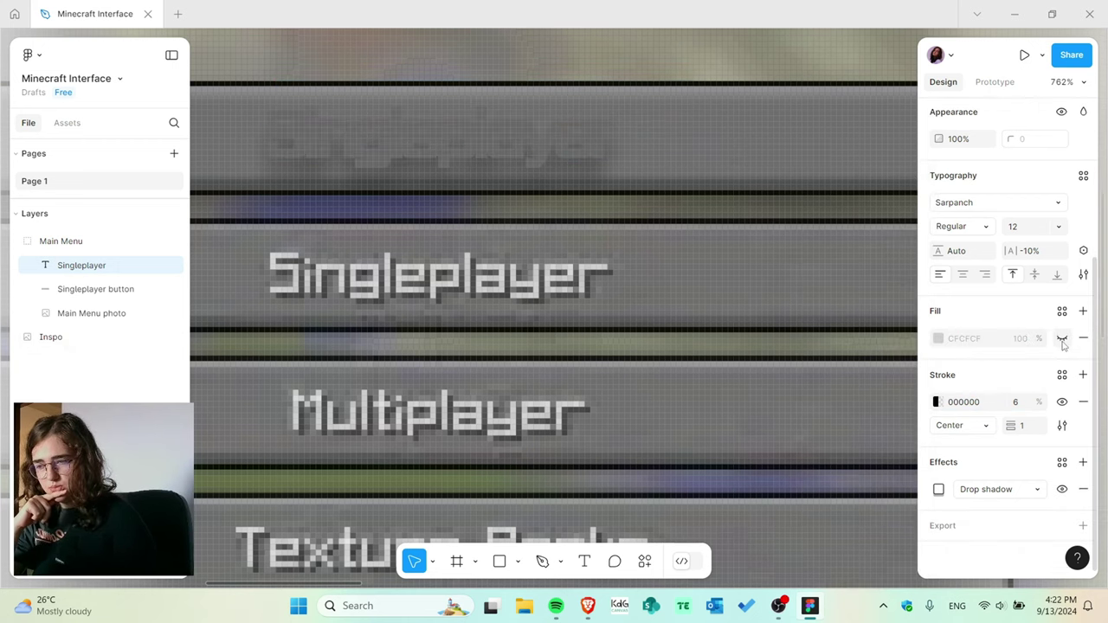
left_click(1062, 338)
left_click(938, 338)
mouse_move(739, 244)
left_mouse_down()
mouse_move(746, 251)
mouse_move(733, 235)
left_mouse_up()
left_click(775, 513)
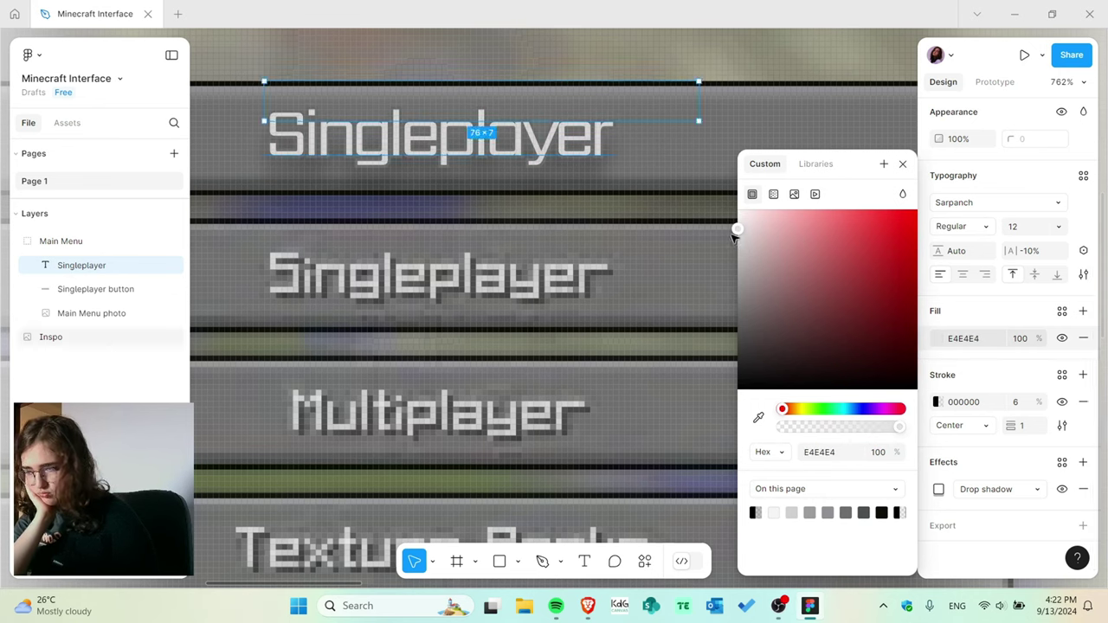
left_click(903, 163)
Set the Singleplayer text's font size to 11.
scroll(561, 222, "down", 5)
left_click(571, 238)
scroll(606, 517, "down", 3)
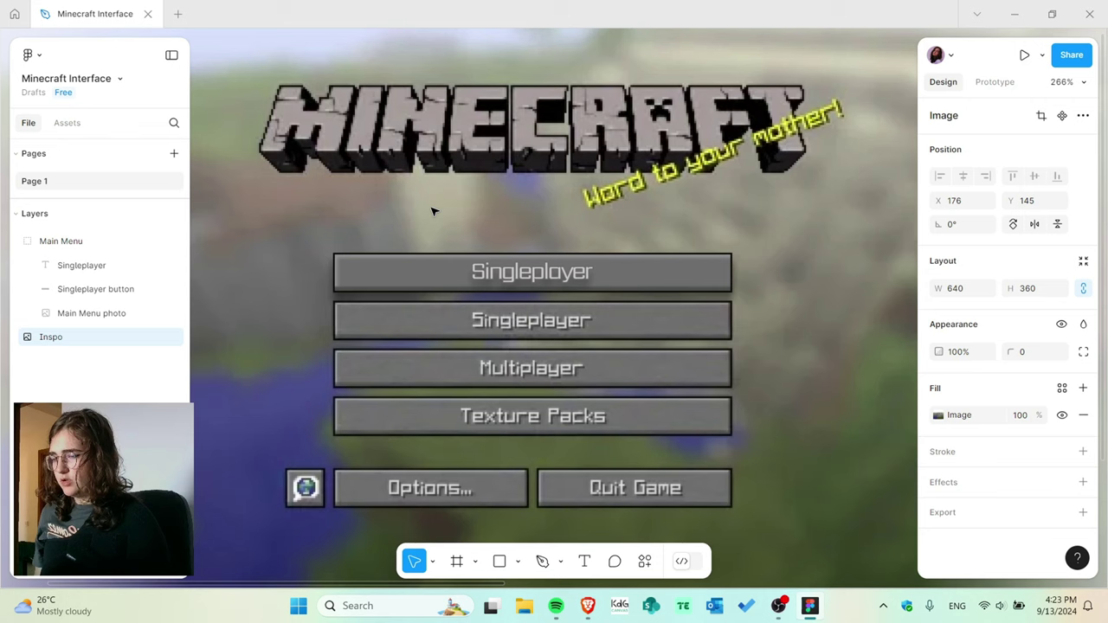
left_click(524, 275)
double_click(527, 271)
left_click(1026, 465)
type("11")
double_click(550, 270)
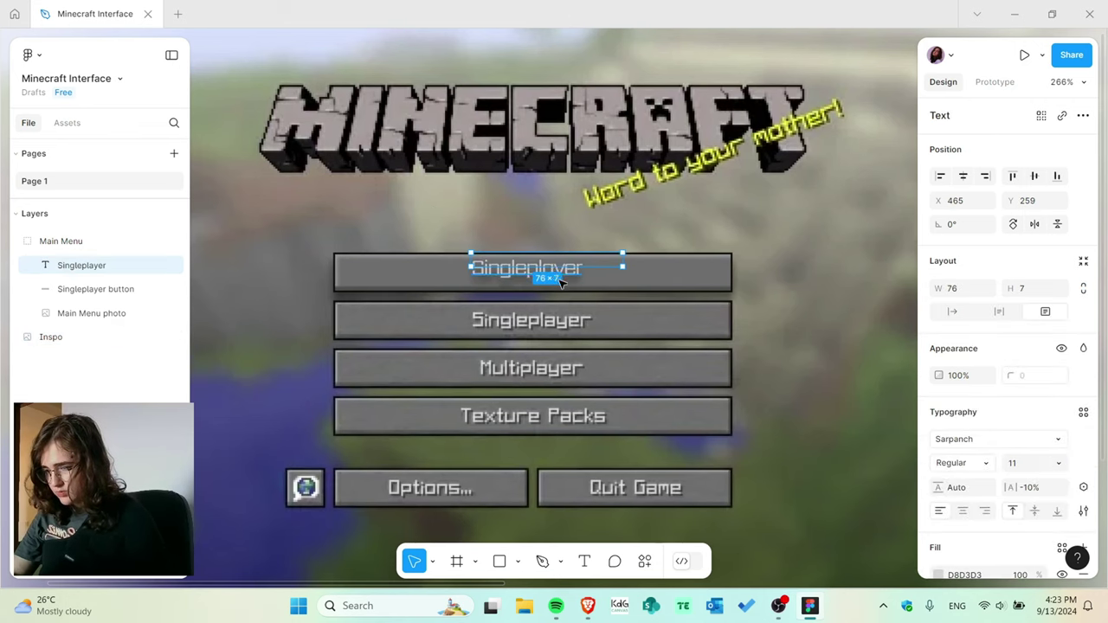
Move the Singleplayer text to X 466, Y 259 and set its font size to 11.8.
scroll(552, 275, "up", 4)
left_click_drag(555, 276, 569, 267)
left_click(1030, 464)
type("11.5")
key("Return")
key("BackSpace")
type("8")
key("Return")
scroll(397, 251, "down", 3)
scroll(745, 381, "down", 2)
left_click(349, 284)
scroll(341, 284, "down", 2)
left_click(737, 366)
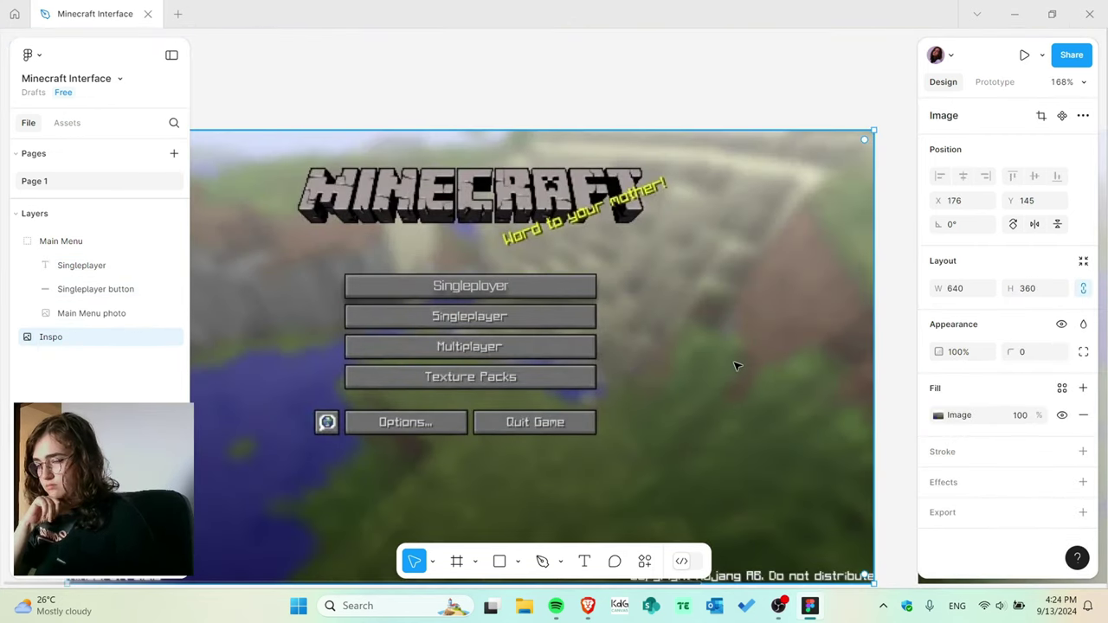
Set the Singleplayer text's letter spacing to -8% and its font size to 11.3.
scroll(408, 293, "up", 4)
left_click(541, 275)
left_click_drag(1015, 488, 1026, 488)
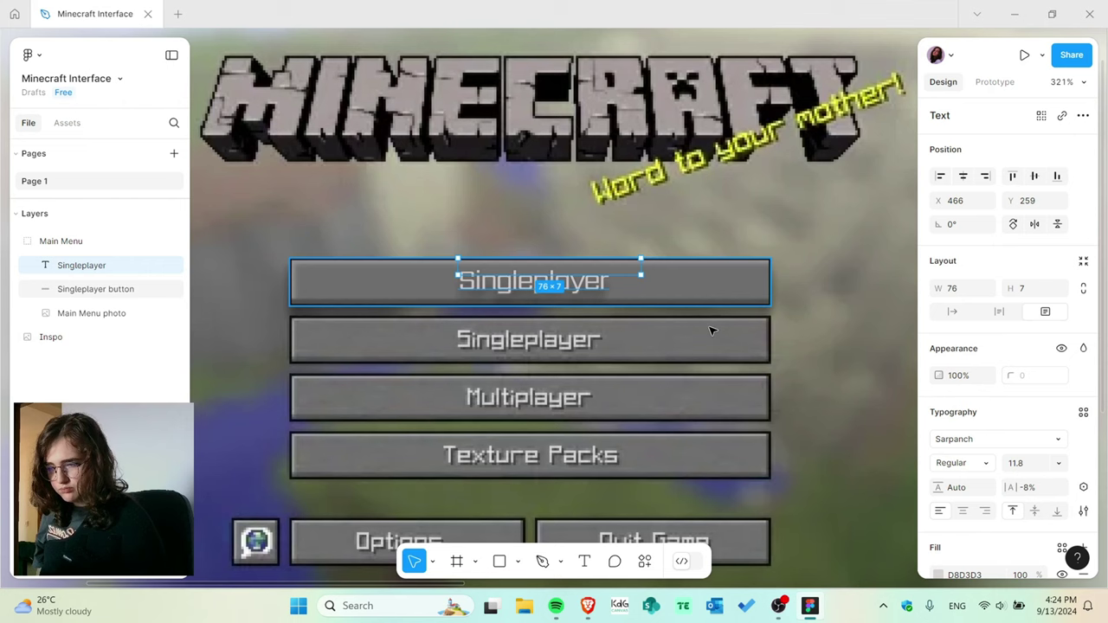
key("BackSpace")
type("3")
key("Return")
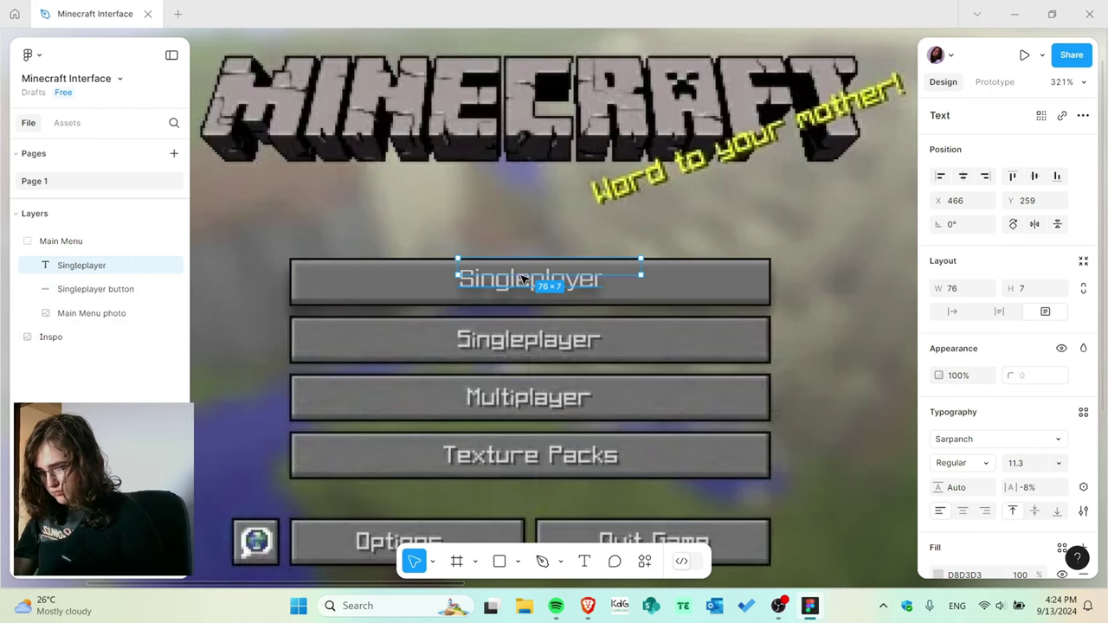
scroll(521, 277, "up", 3)
scroll(506, 299, "down", 3)
left_click(433, 240)
scroll(433, 240, "down", 2)
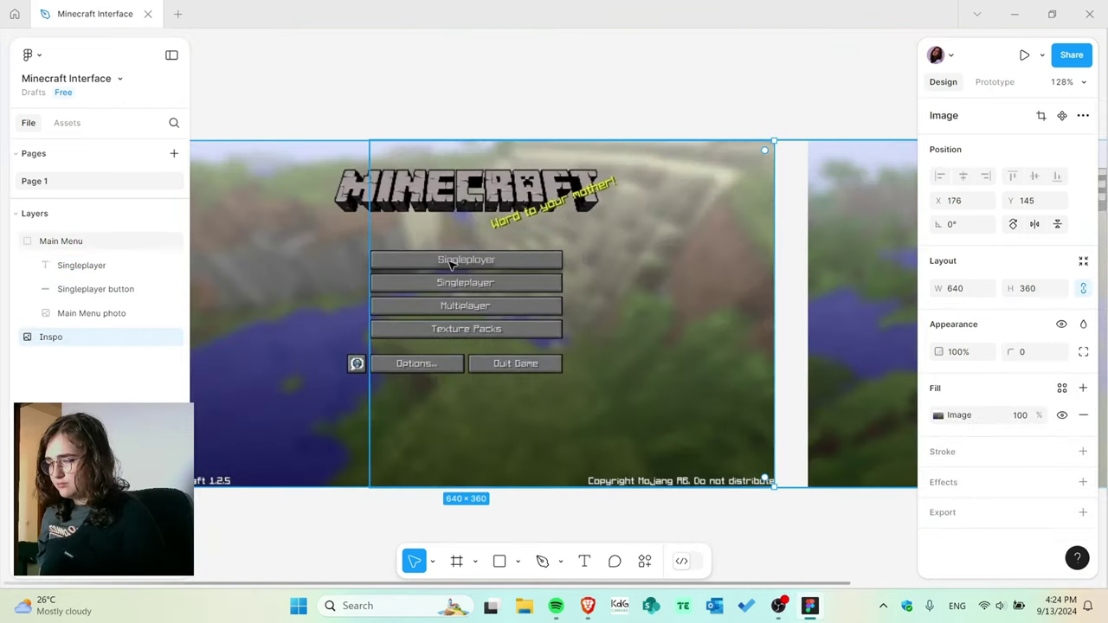
scroll(449, 262, "down", 2)
Group the Singleplayer text and move the Singleplayer button layer into the same group.
left_click(63, 242)
left_click(16, 241)
right_click(68, 266)
left_click(72, 261)
left_click(27, 266)
left_click(68, 319)
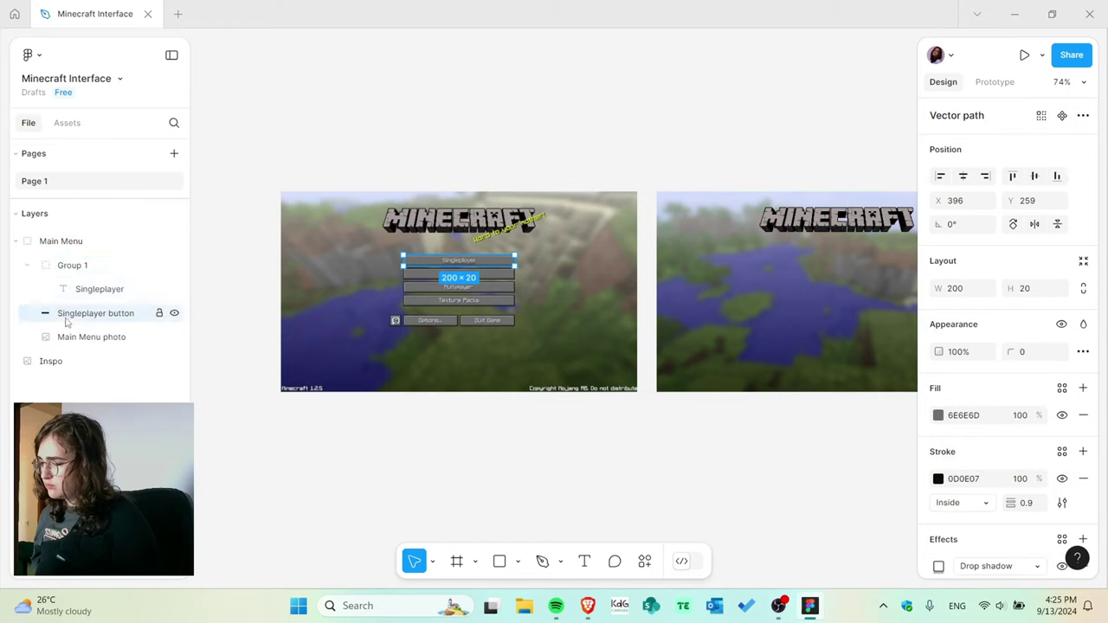
left_click_drag(67, 320, 97, 319)
left_click_drag(112, 336, 134, 328)
Rename the group as Singleplayer button and collapse it in the layer list.
scroll(426, 262, "up", 4)
double_click(74, 267)
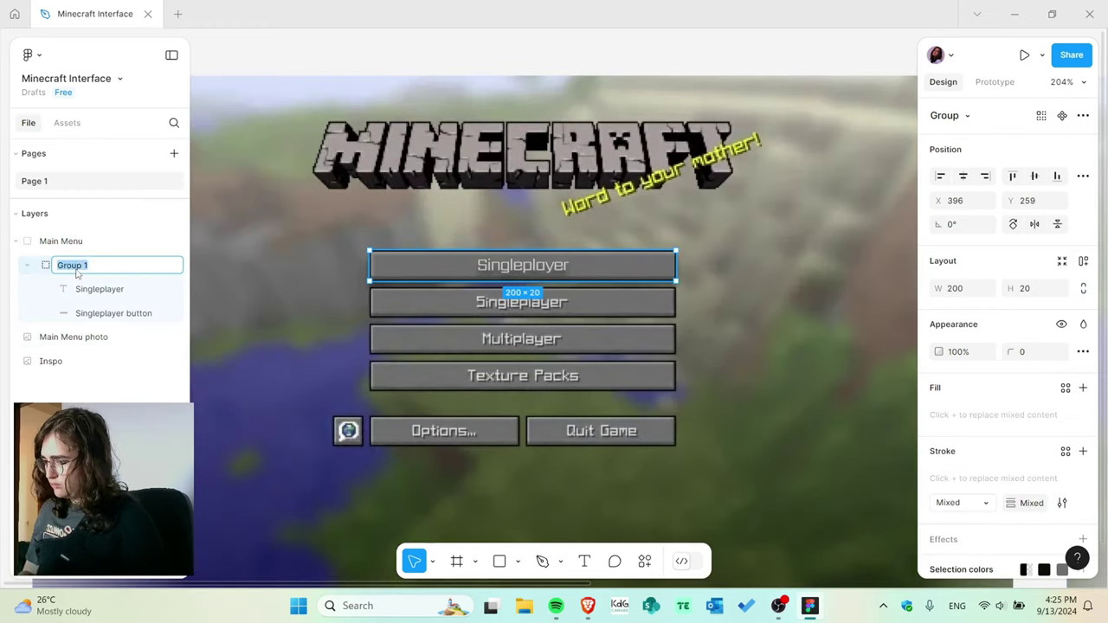
left_click(27, 266)
Duplicate the Singleplayer button group, placing one over the reference Singleplayer button and the other near the Texture Packs button.
right_click(80, 267)
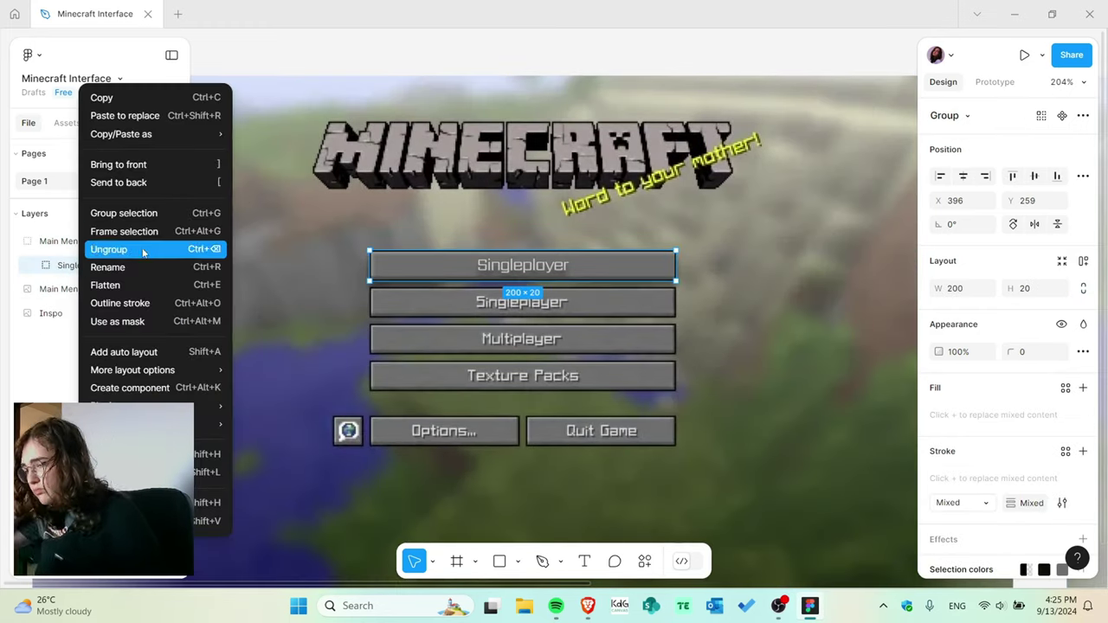
left_click(100, 99)
key("ctrl+v")
left_click(97, 290)
left_click_drag(401, 266, 617, 394)
Change the lower duplicate's text to Multiplayer and rename its group as Multiplayerr button.
double_click(618, 394)
double_click(550, 381)
type("Mul")
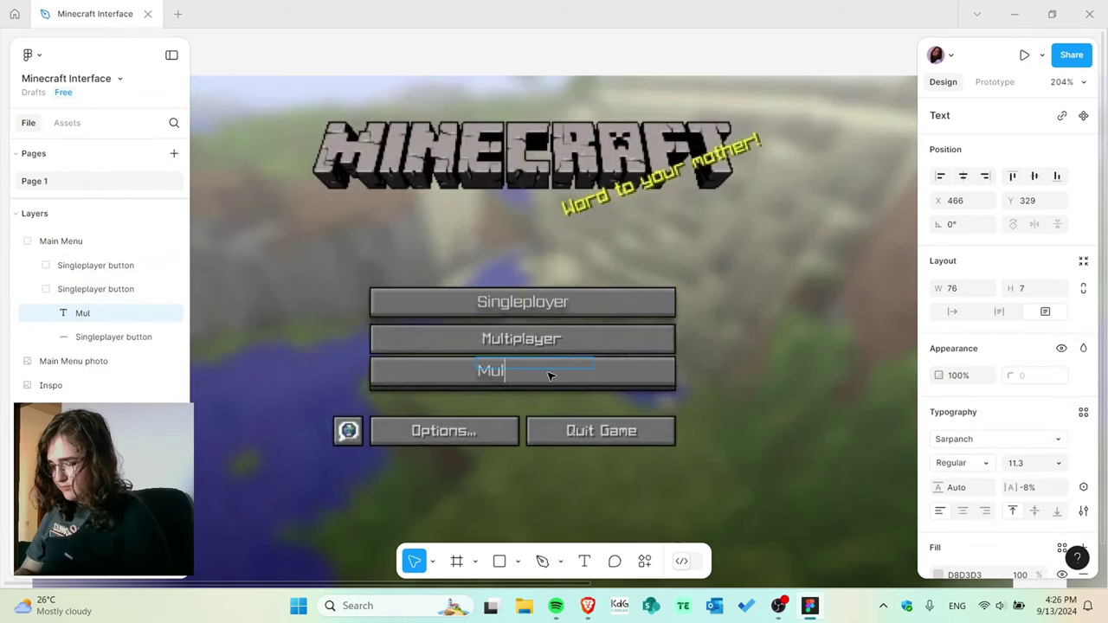
double_click(95, 289)
type("Multiplayerr button")
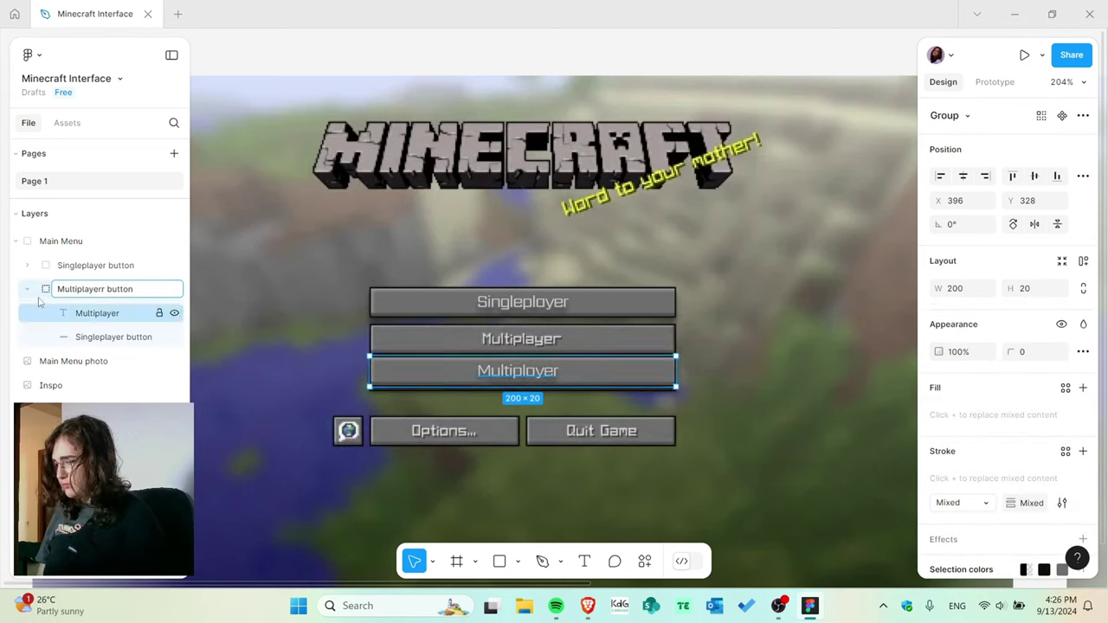
Set the font weight of the Singleplayer button's text to Medium.
left_click(708, 409)
left_click(539, 303)
left_click(159, 266)
left_click(33, 266)
left_click(100, 289)
scroll(983, 485, "down", 4)
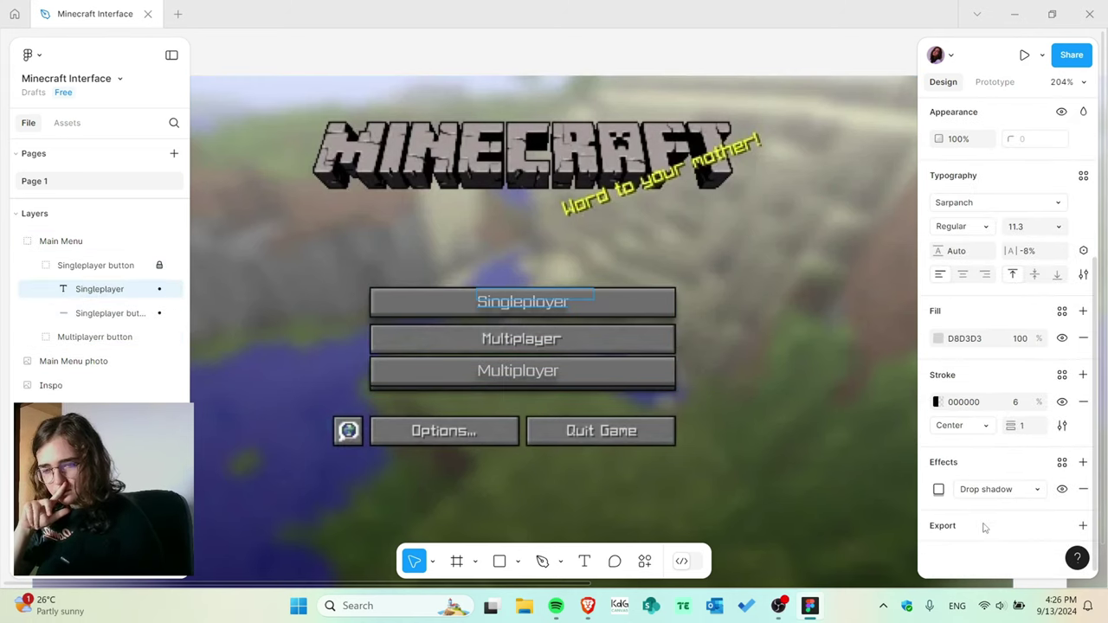
scroll(983, 525, "up", 2)
scroll(996, 416, "up", 2)
left_click(965, 464)
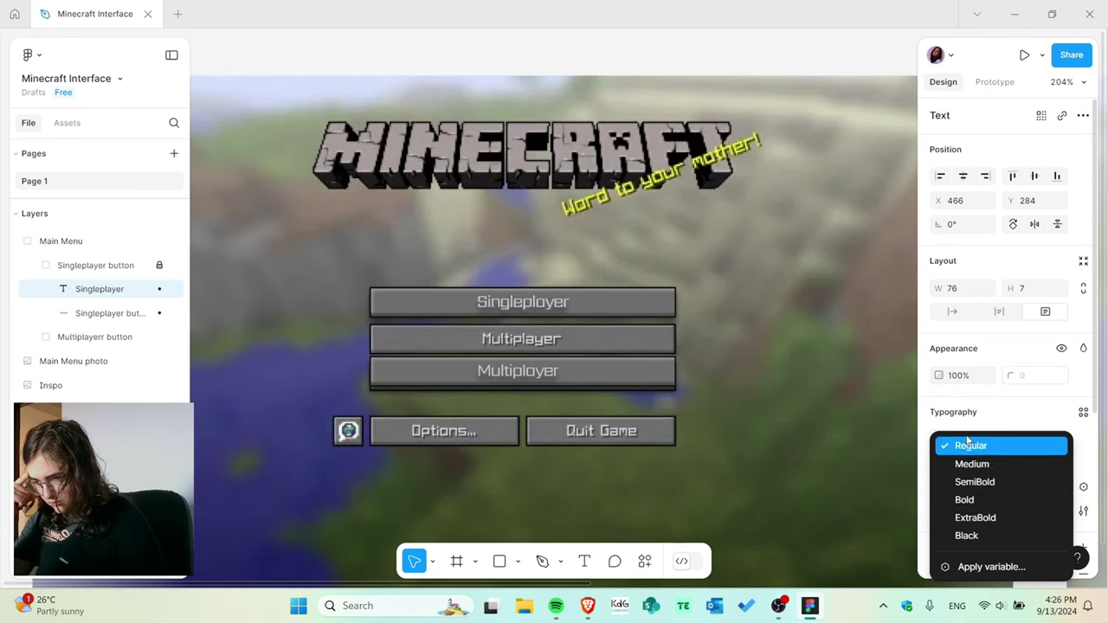
left_click(972, 464)
Delete the Multiplayerr button group and nudge the Singleplayer button to Y 282 over the reference button.
scroll(541, 308, "up", 3)
left_click(52, 339)
key("Delete")
left_click(441, 286)
left_click(100, 289)
left_click(440, 287)
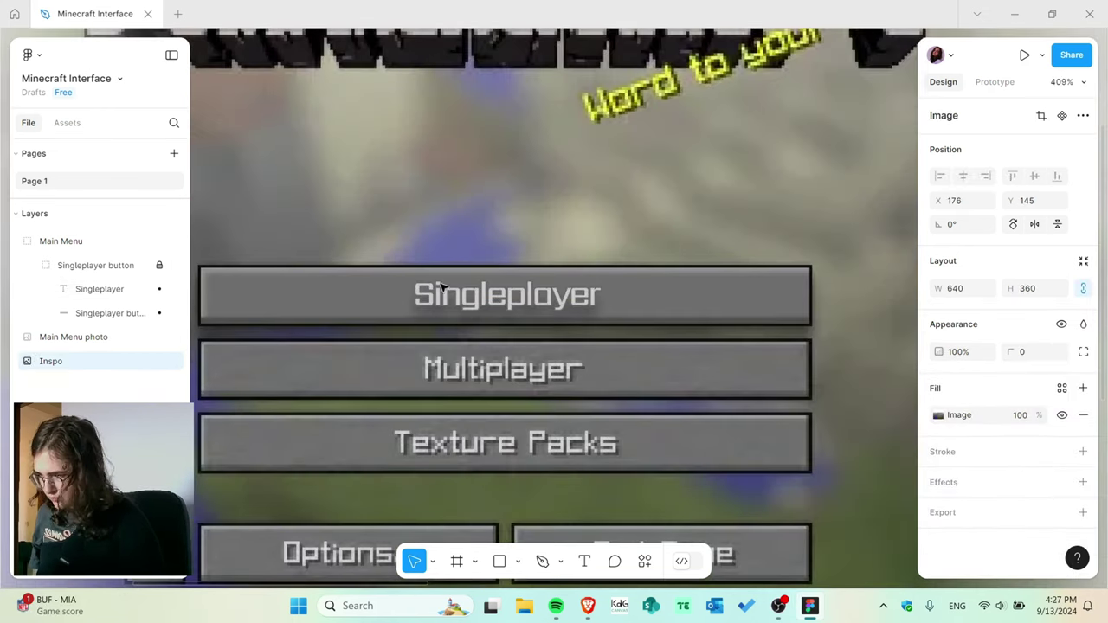
left_click_drag(440, 286, 519, 227)
left_click_drag(522, 284, 521, 284)
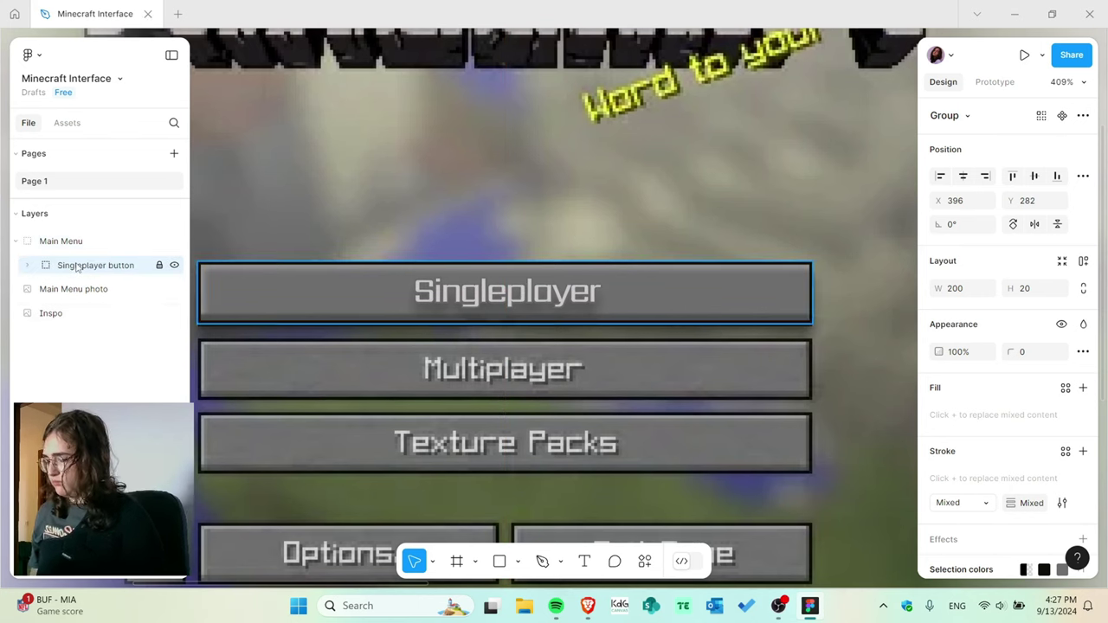
Duplicate the Singleplayer button group and select the text layer inside the copy.
key("ctrl+d")
left_click(83, 289)
left_click(530, 290)
left_click(28, 289)
left_click(104, 315)
key("alt+Tab")
key("alt+Tab")
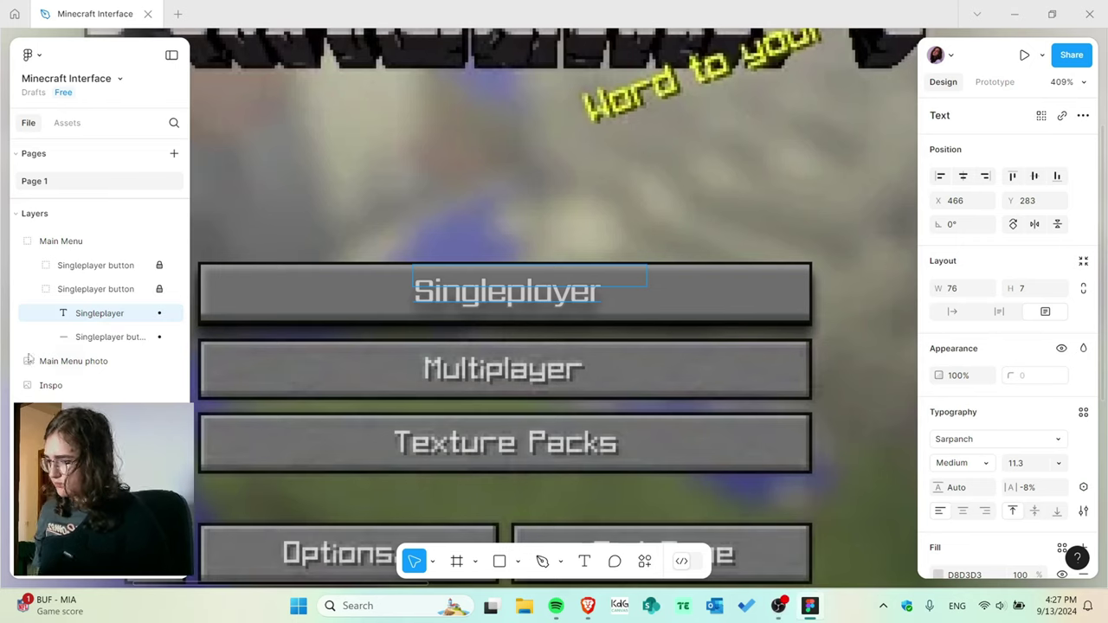
left_click(509, 294)
key("ctrl+z")
left_click(520, 293)
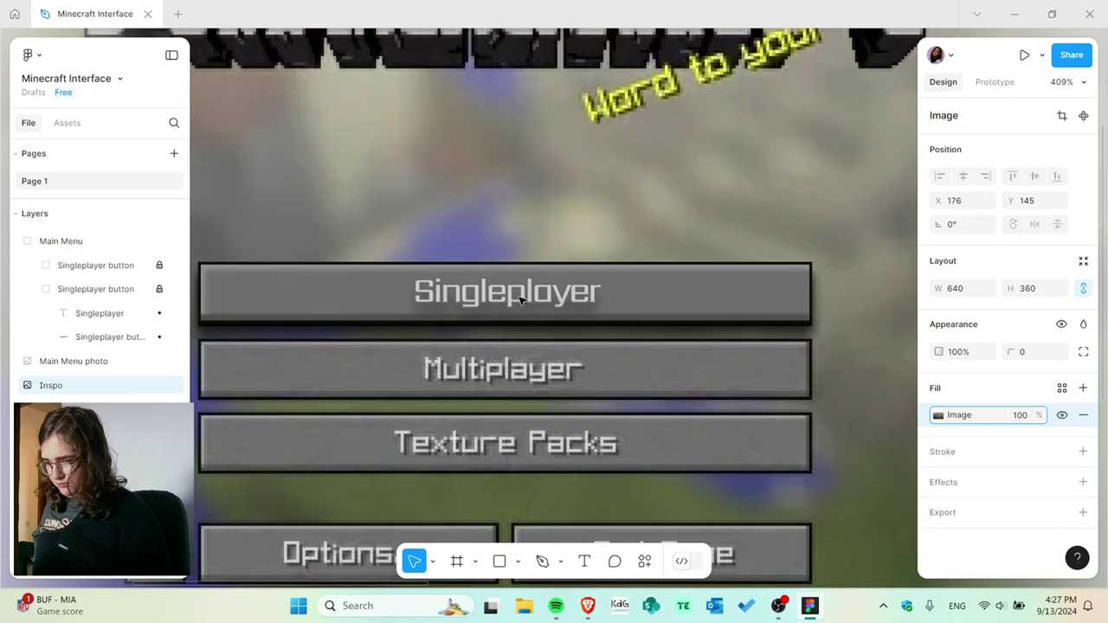
key("ctrl+z")
left_click(498, 299)
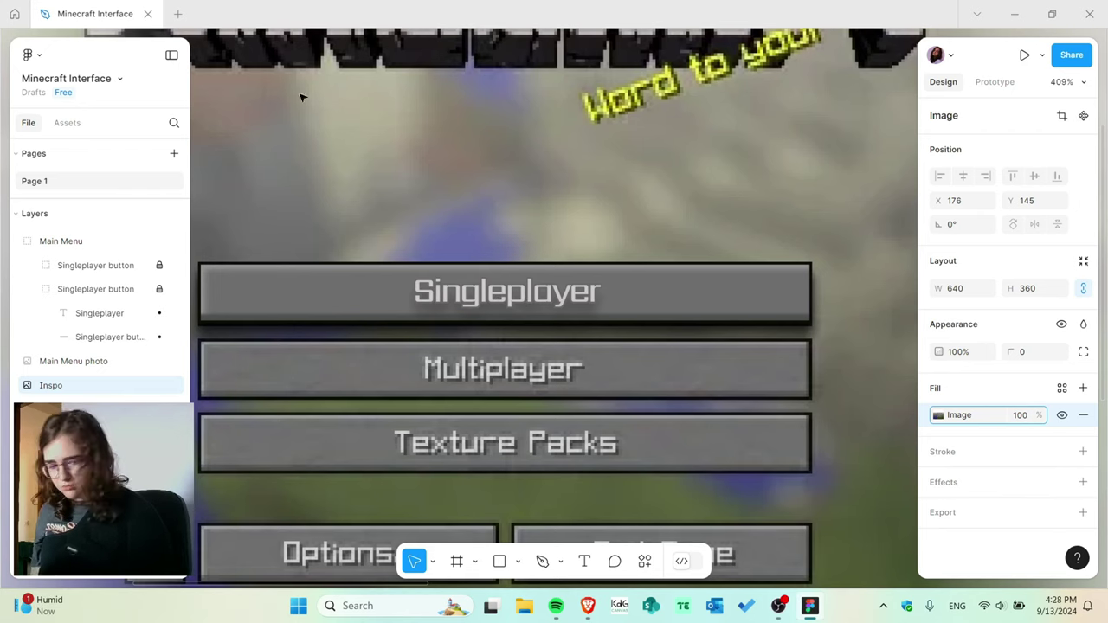
key("ctrl+z")
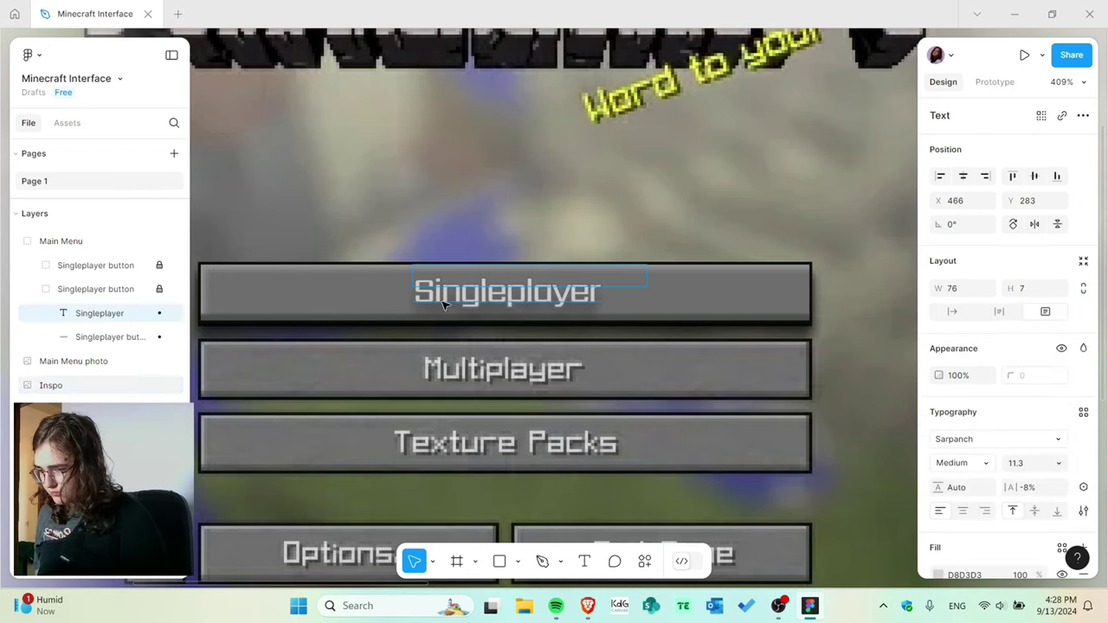
Unlock the duplicated button group and replace its text with Multiplayer.
left_click(445, 302)
left_click(159, 290)
left_click(466, 301)
double_click(466, 301)
type("Multipl")
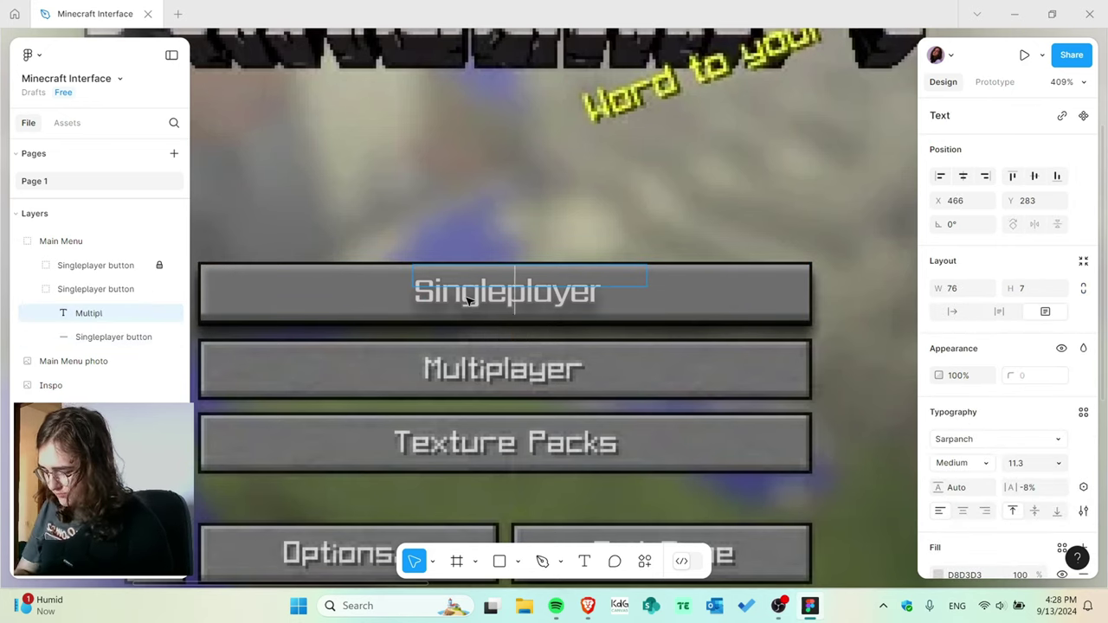
type("ayer")
Move the duplicated group over the reference Multiplayer button and rename it as Multiplayer button.
left_click(124, 292)
left_click_drag(569, 293, 575, 369)
double_click(91, 316)
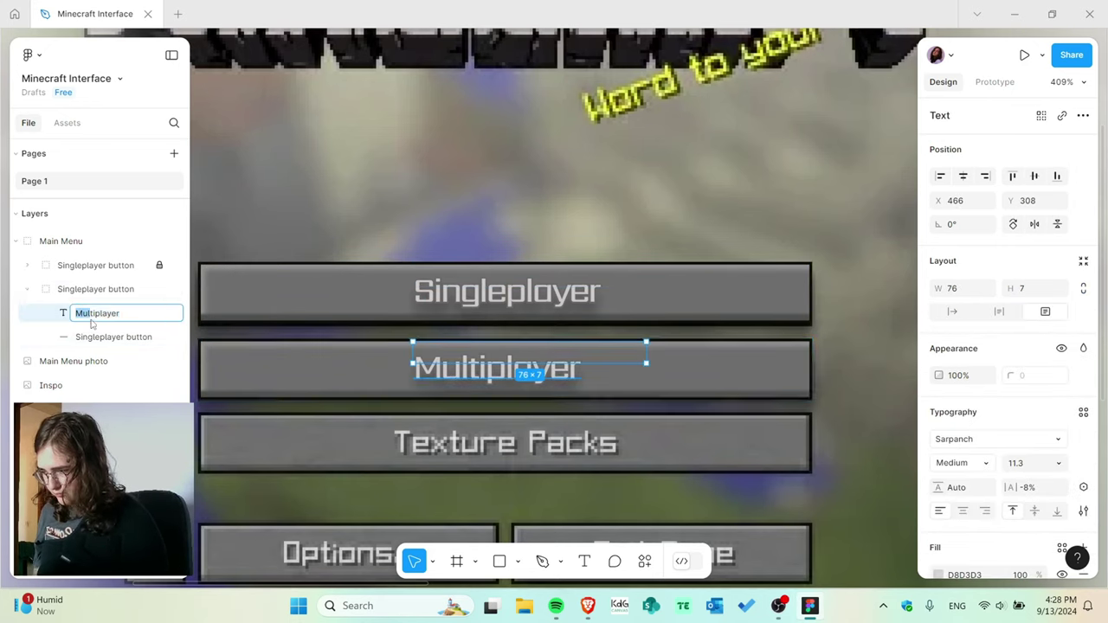
double_click(88, 290)
left_click(27, 291)
left_click(408, 402)
scroll(407, 381, "down", 5)
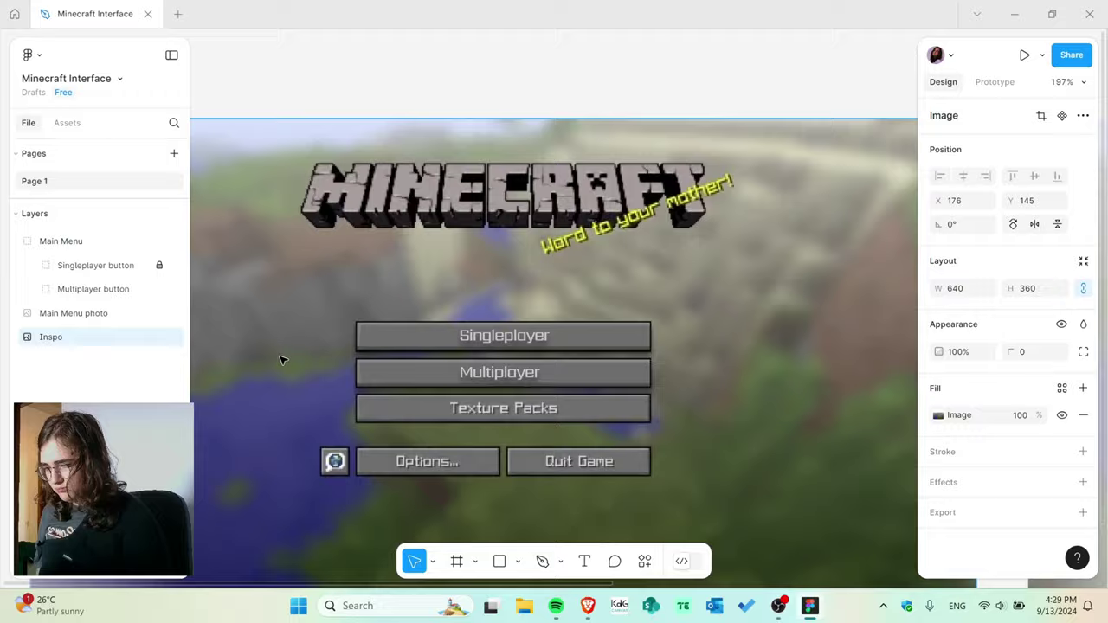
Duplicate the Multiplayer button group just below the reference Texture Packs button and replace the copy's text with Texture Packs.
scroll(282, 359, "up", 4)
left_click(81, 289)
key("ctrl+d")
left_click(158, 289)
left_click_drag(517, 270, 518, 387)
left_click_drag(590, 401, 562, 417)
key("ctrl+z")
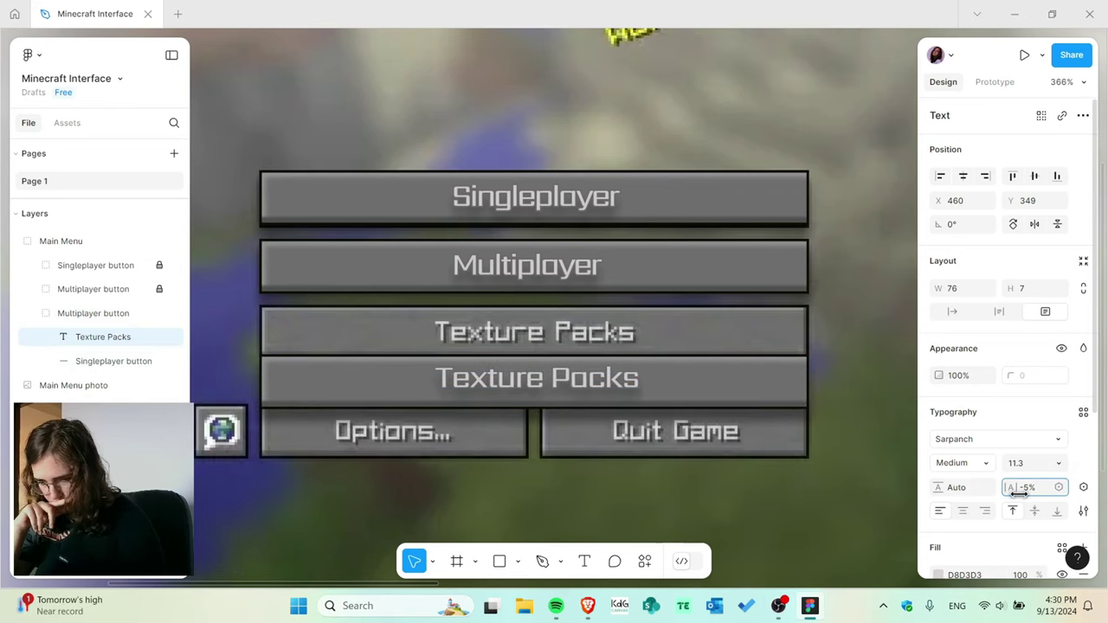
Set the Texture Packs text's letter spacing to -6% and shift the text to X 459 to match the reference.
left_click_drag(581, 387, 575, 391)
left_click(554, 428)
scroll(539, 387, "up", 3)
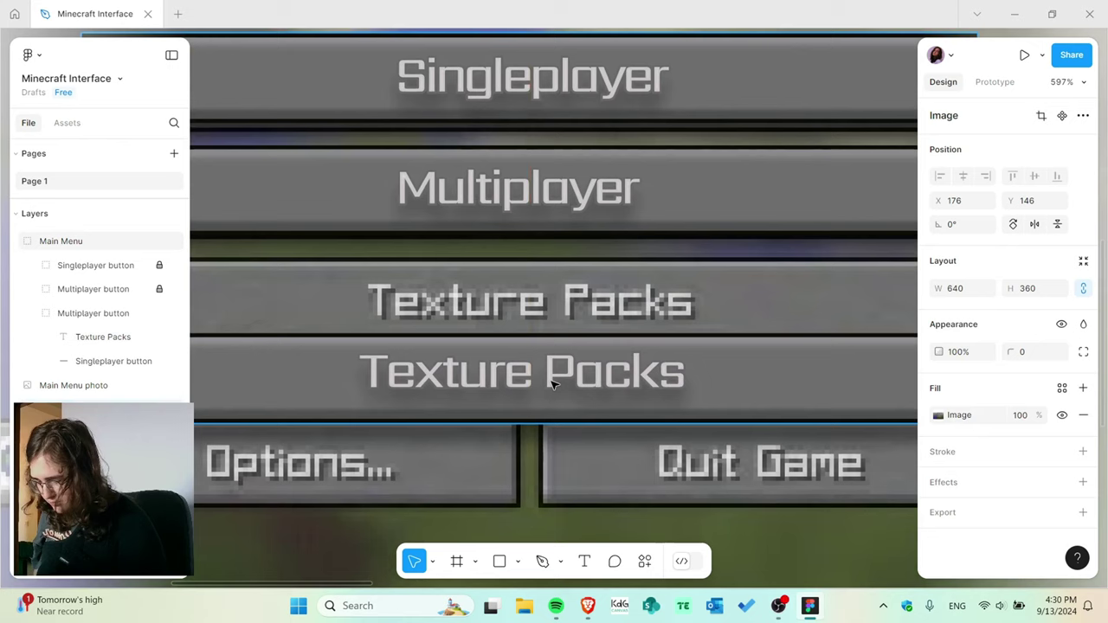
double_click(553, 388)
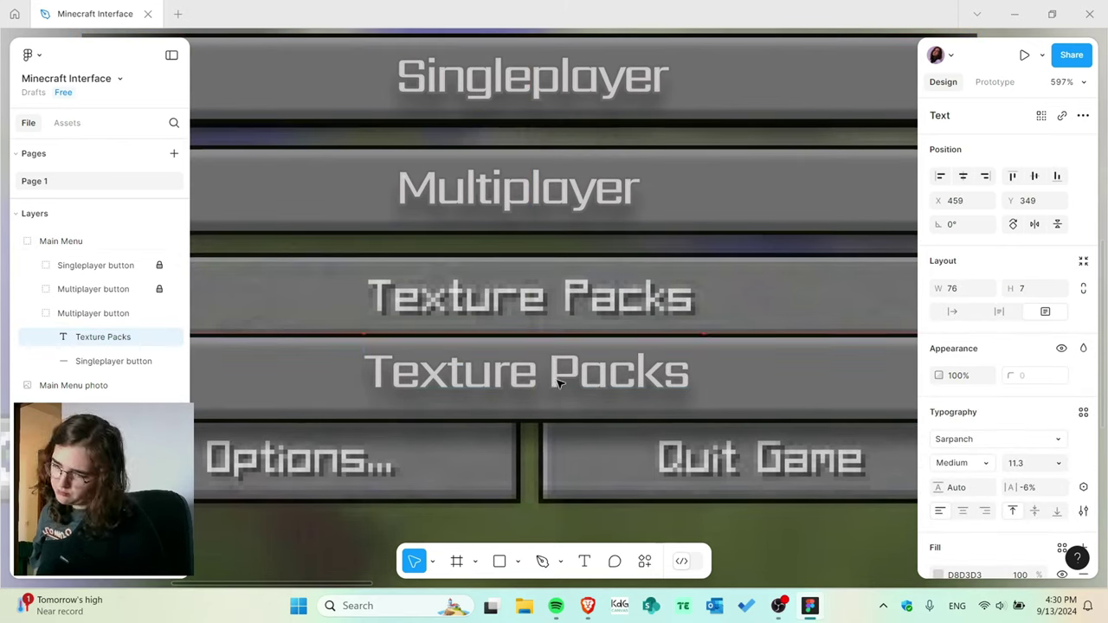
left_click_drag(561, 382, 564, 379)
Rename the copied group as Texture Packs button and move it over the reference Texture Packs button.
scroll(478, 393, "down", 3)
double_click(99, 340)
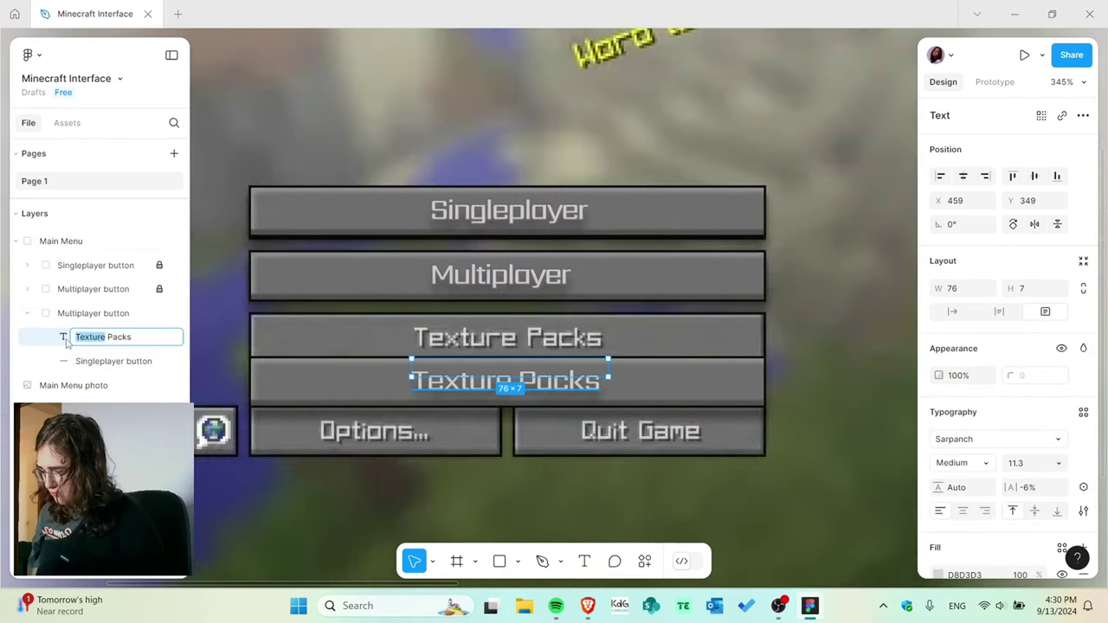
double_click(83, 323)
left_click_drag(468, 403, 471, 331)
key("Up")
key("Up")
left_click(578, 384)
left_click(580, 418)
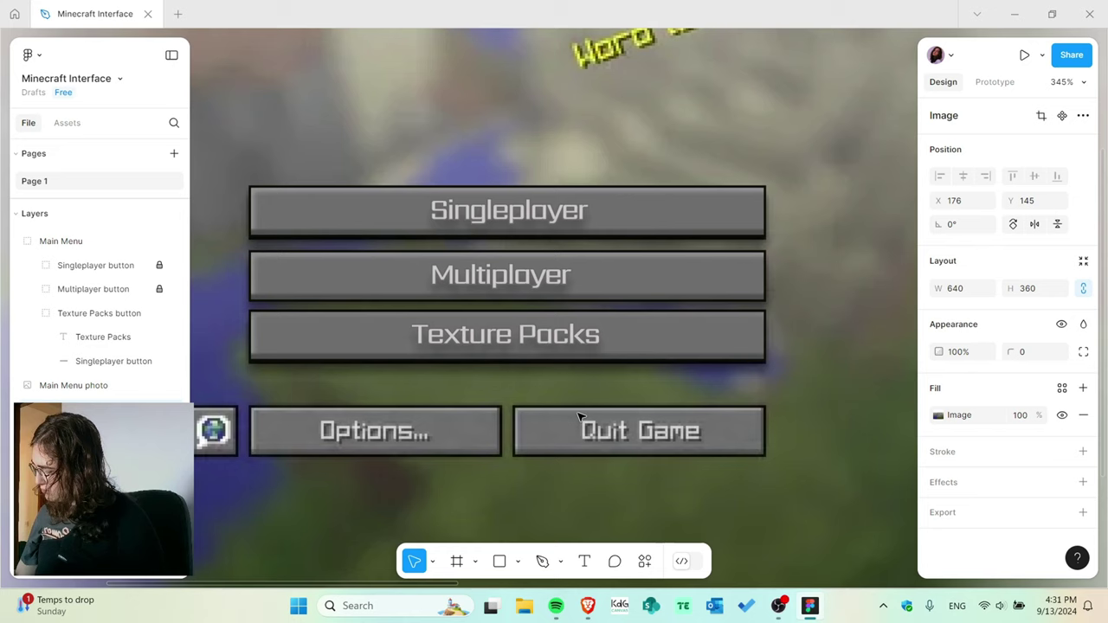
Duplicate the Texture Packs button group below the reference Options button and narrow the copy to 98 wide at Y 394.
left_click(60, 313)
key("ctrl+d")
left_click_drag(388, 364, 389, 520)
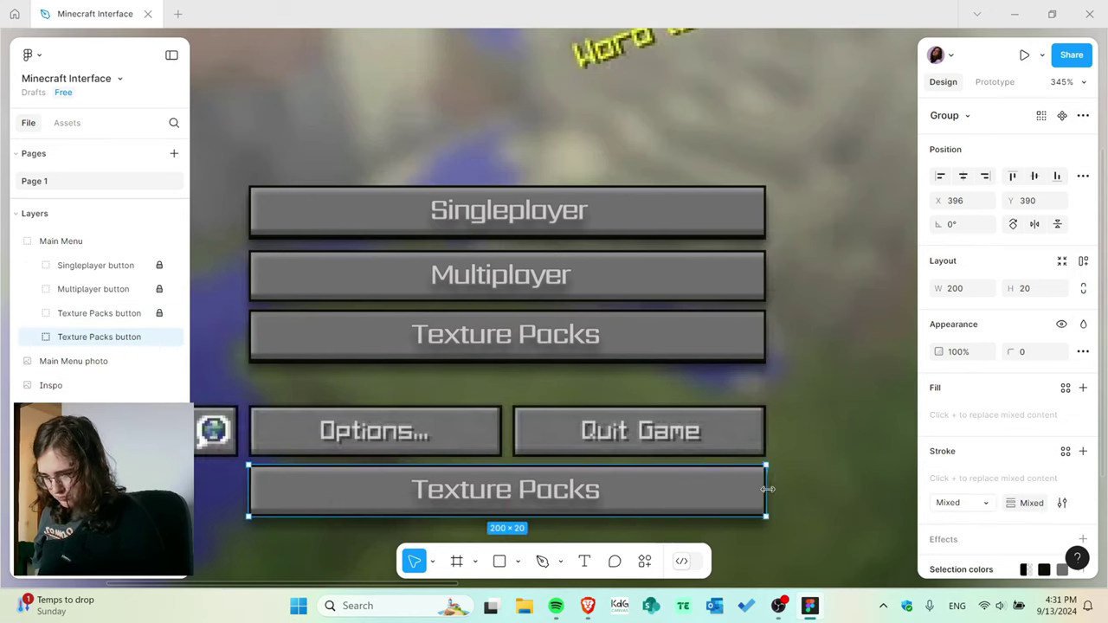
left_click_drag(765, 489, 498, 476)
mouse_move(435, 500)
left_mouse_down()
mouse_move(433, 470)
mouse_move(436, 510)
left_mouse_up()
scroll(474, 475, "up", 3)
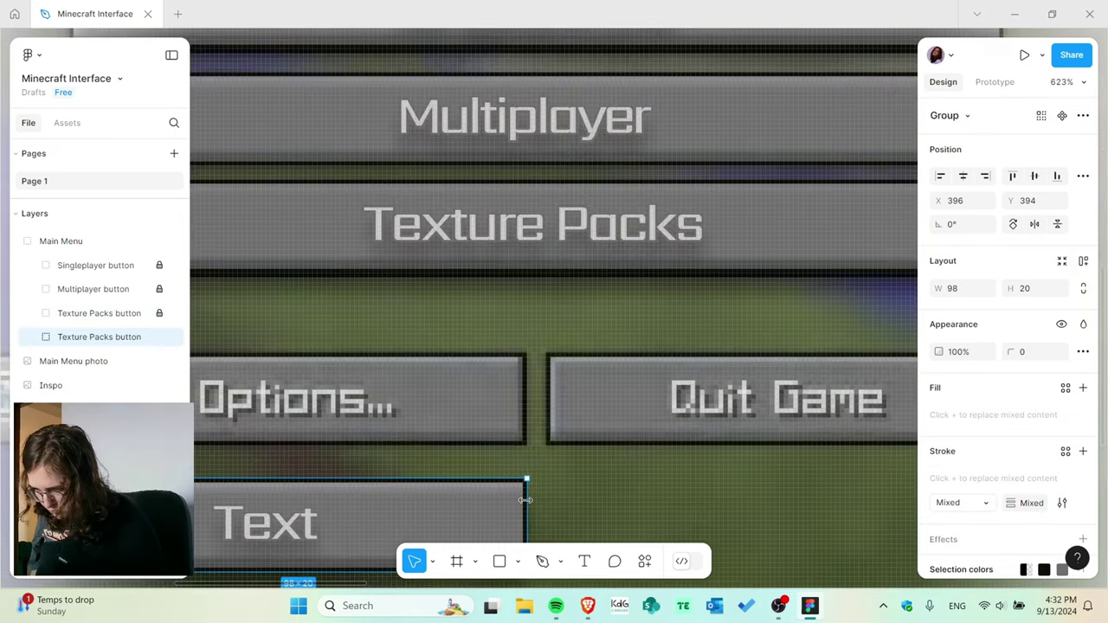
Replace the narrow button's text with Options..., set its font size to 11 and position it at X 424.
scroll(378, 476, "down", 5)
double_click(349, 494)
double_click(349, 493)
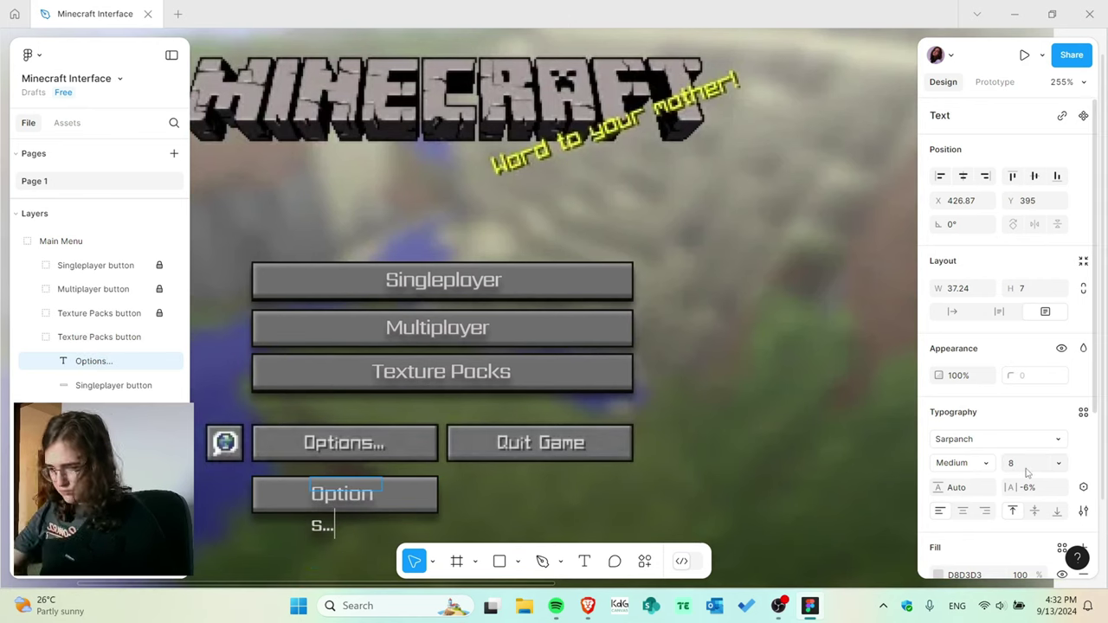
left_click(464, 497)
left_click(345, 493)
double_click(350, 492)
scroll(355, 491, "up", 5)
scroll(356, 491, "left", 1)
left_click_drag(372, 493, 356, 494)
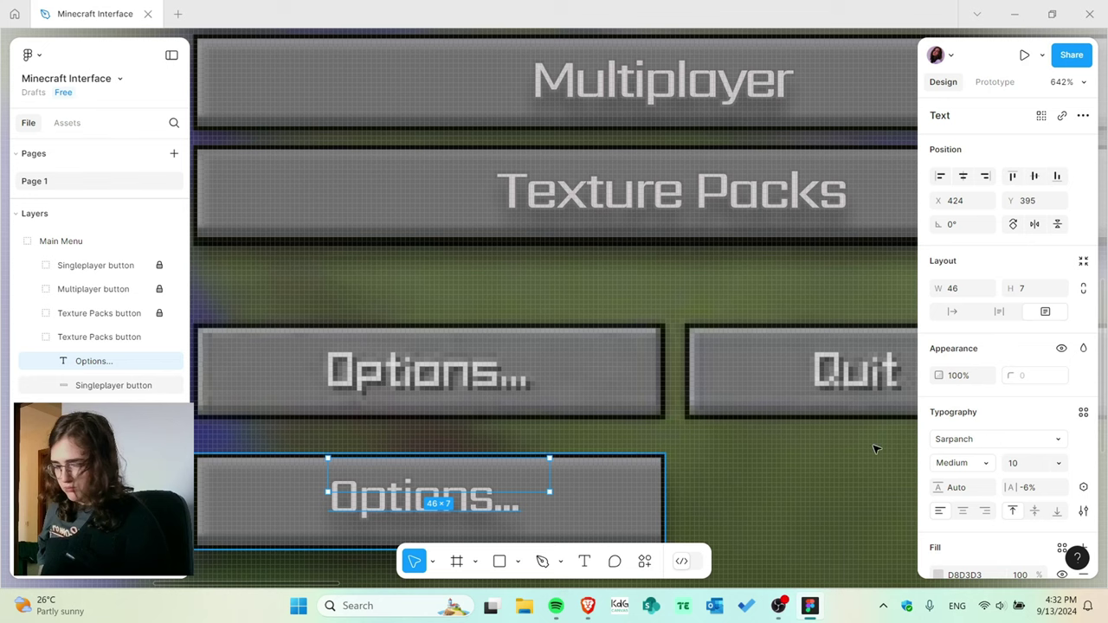
scroll(502, 453, "down", 4)
left_click(763, 478)
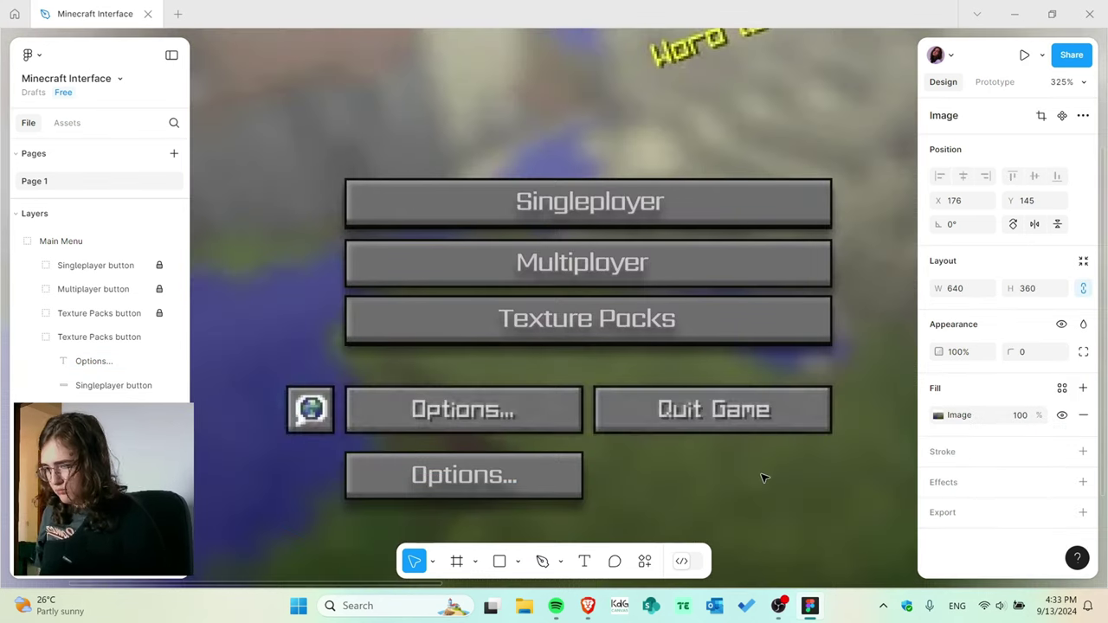
Shift the Multiplayer text to the middle of its button, then lock and collapse the group.
left_click(116, 291)
left_click(27, 289)
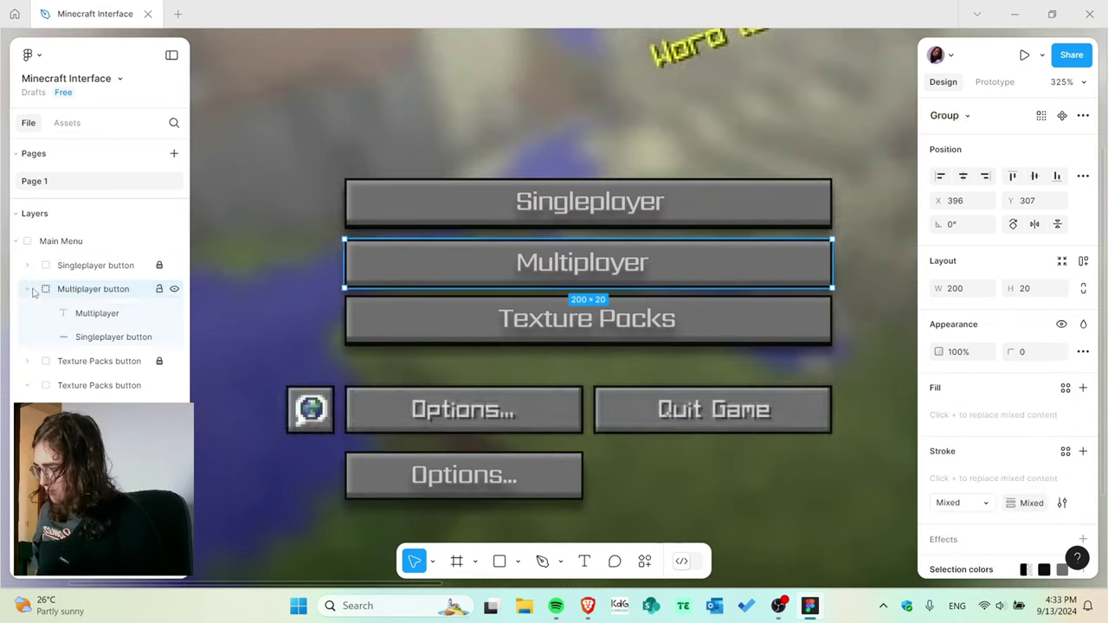
left_click(95, 313)
scroll(596, 273, "up", 4)
scroll(597, 275, "down", 5)
scroll(742, 300, "up", 4)
scroll(743, 298, "down", 2)
left_click(743, 298)
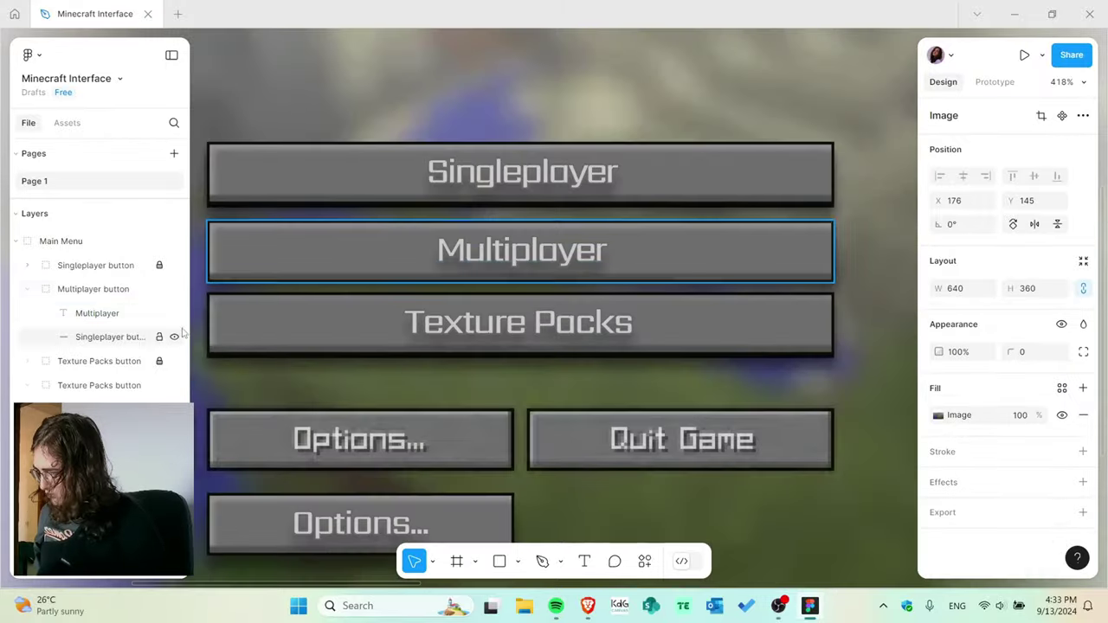
left_click(159, 289)
left_click(28, 289)
Rename the narrow button's group as Options button and move it over the reference Options button.
scroll(370, 538, "down", 2)
double_click(126, 341)
left_click_drag(114, 339, 73, 341)
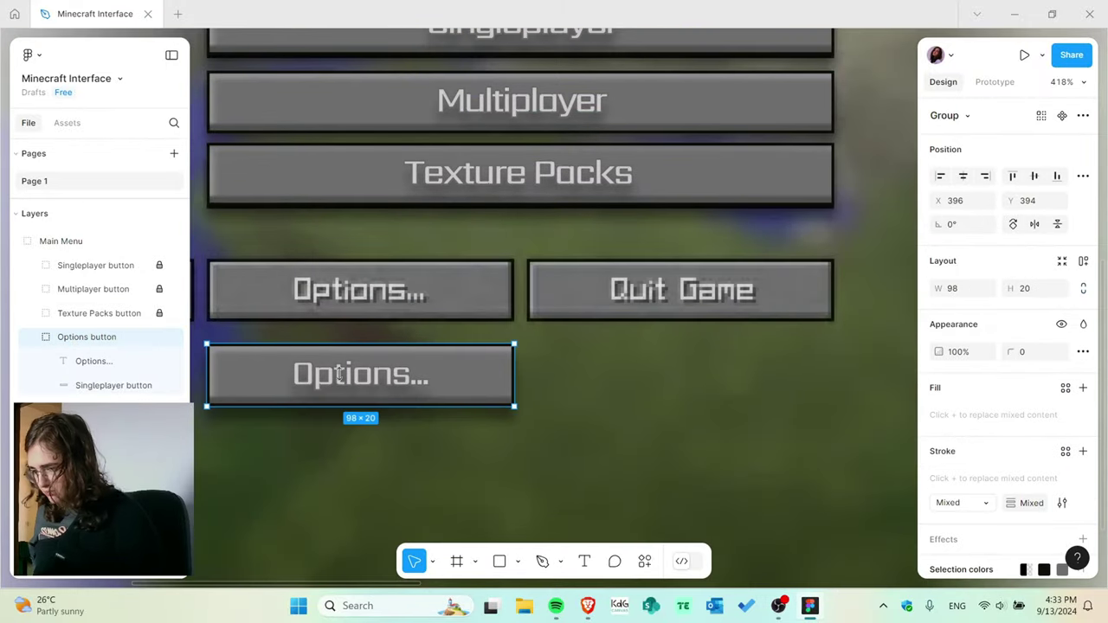
left_click_drag(339, 374, 339, 289)
left_click(401, 401)
Duplicate the Options button group and place the unlocked copy below the reference Quit Game button.
scroll(401, 401, "down", 4)
left_click(130, 337)
key("ctrl+d")
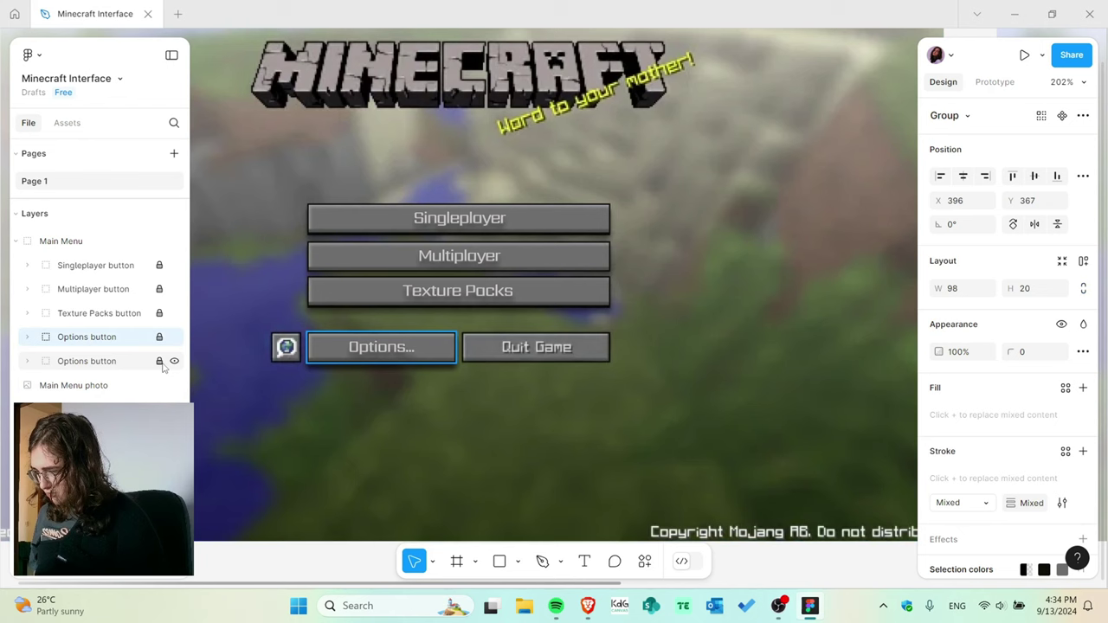
left_click(160, 363)
left_click(387, 341)
left_click(95, 362)
left_click_drag(389, 349, 550, 388)
Replace the copy's text with Quit Game and widen its text box to 62 so it fits on one line.
left_click(27, 361)
double_click(555, 384)
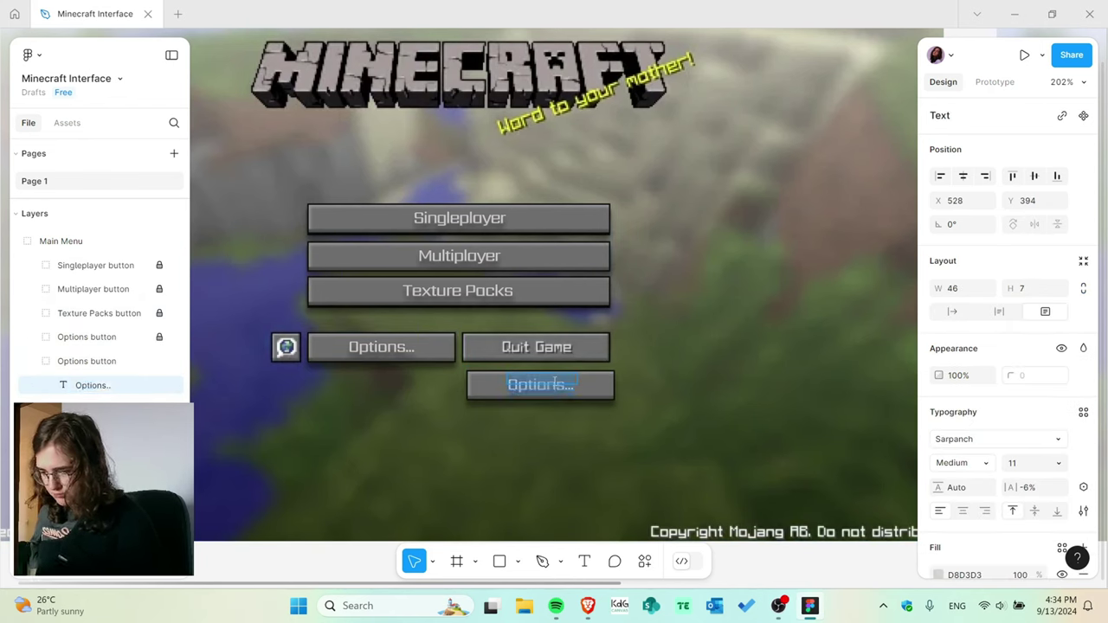
type("Quit Game")
scroll(570, 374, "up", 6)
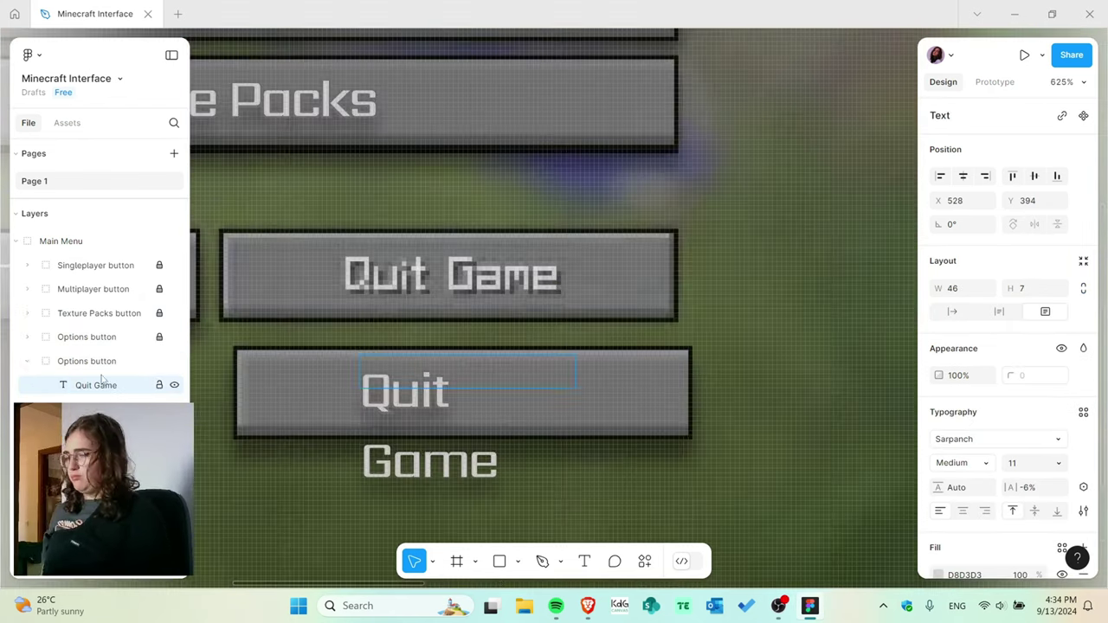
key("Escape")
scroll(419, 387, "down", 5)
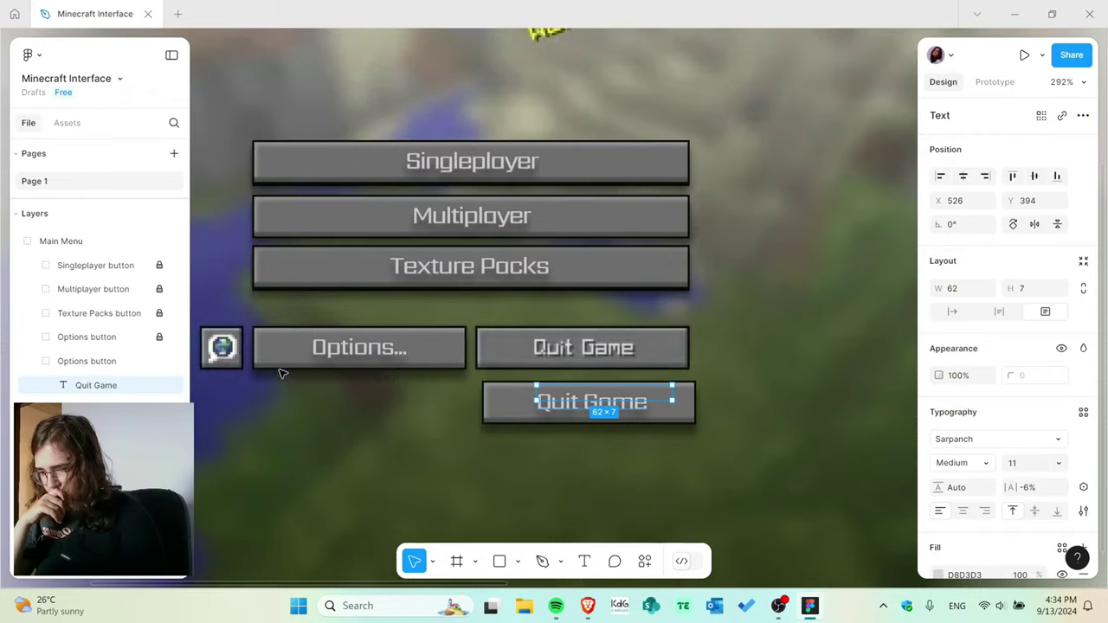
scroll(556, 366, "up", 4)
left_click(556, 366)
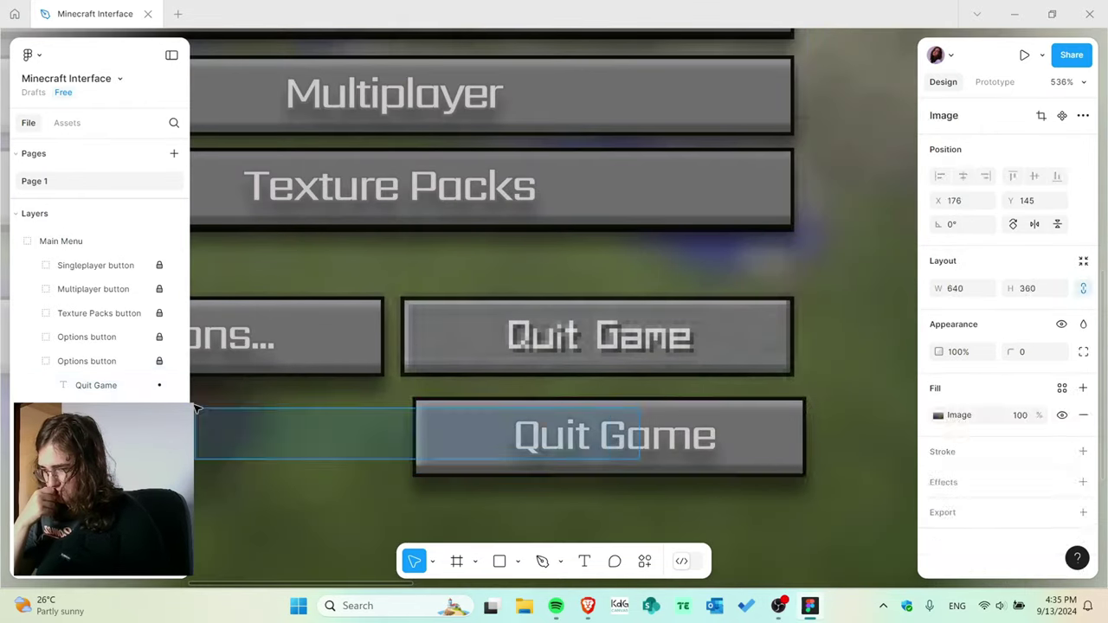
double_click(498, 387)
Move the new Quit Game button group over the reference Quit Game button and lock it.
left_click(87, 361)
left_click(159, 361)
left_click_drag(495, 437, 483, 338)
left_click(159, 361)
left_click(479, 307)
Duplicate the Options button group and place the copy below the reference planet button at X 372, Y 394.
scroll(479, 308, "down", 6)
scroll(337, 303, "up", 8)
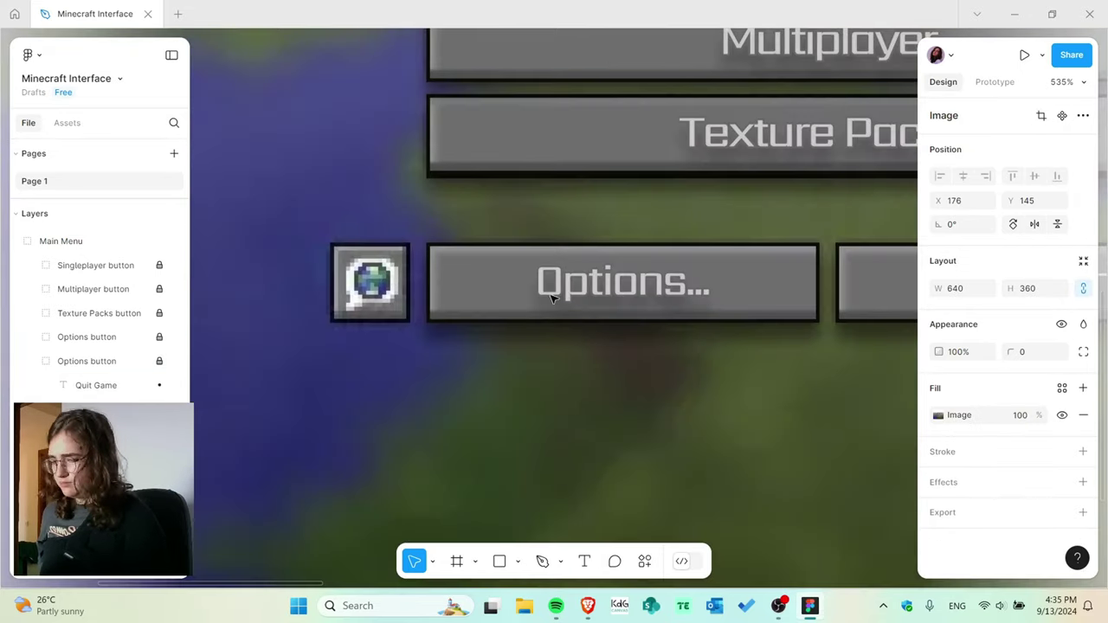
left_click(69, 363)
key("ctrl+d")
left_click(160, 338)
left_click(159, 337)
left_click_drag(501, 275, 406, 383)
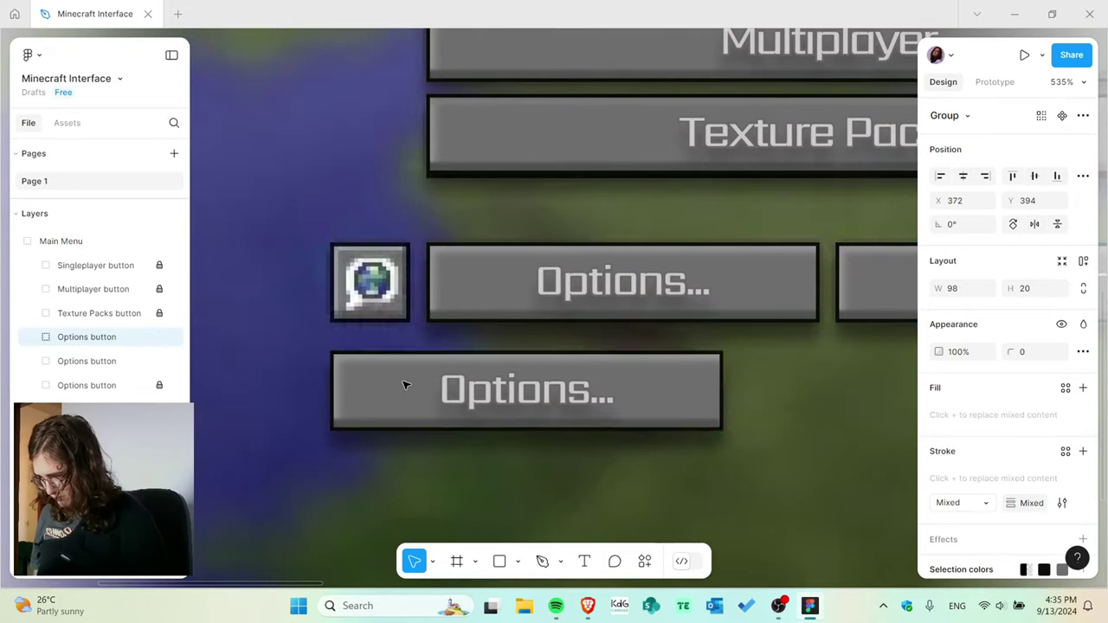
Resize the copy to 20 × 20 over the reference planet button and delete its Options... text.
left_click_drag(723, 391, 371, 282)
left_click(27, 337)
left_click(149, 364)
key("Delete")
Rename the small square group as Planet button and move it below the other buttons in the layer order.
left_click(149, 364)
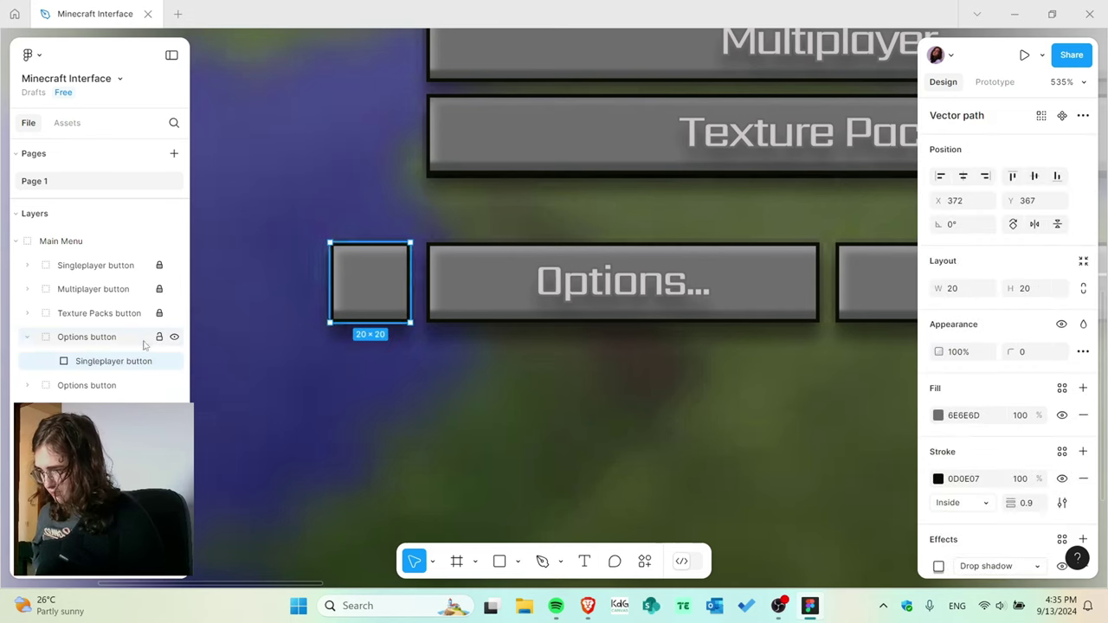
type("anet")
key("Return")
left_click_drag(81, 340, 83, 415)
scroll(491, 287, "down", 4)
left_click(703, 299)
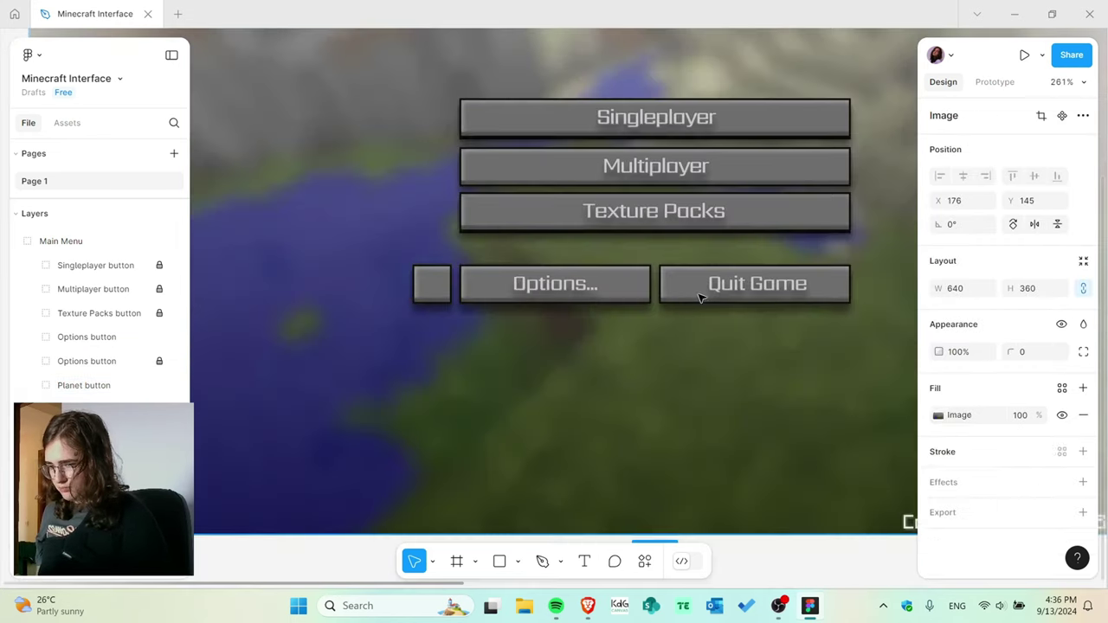
Rename the Quit Game button group as Quit button.
left_click(77, 356)
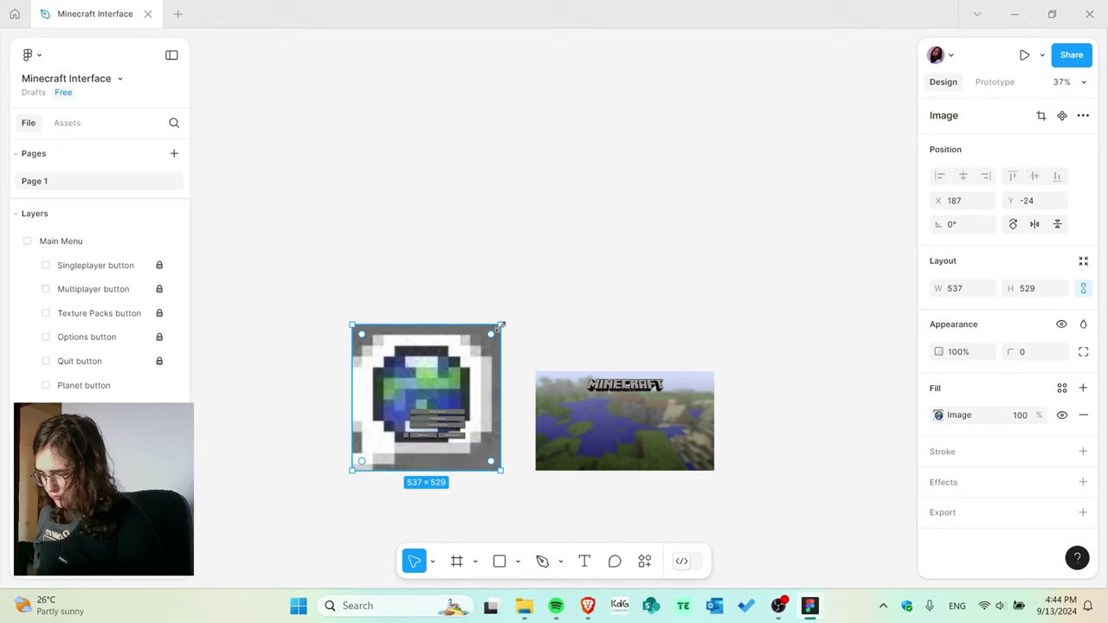
left_click_drag(502, 321, 366, 456)
scroll(294, 368, "up", 5)
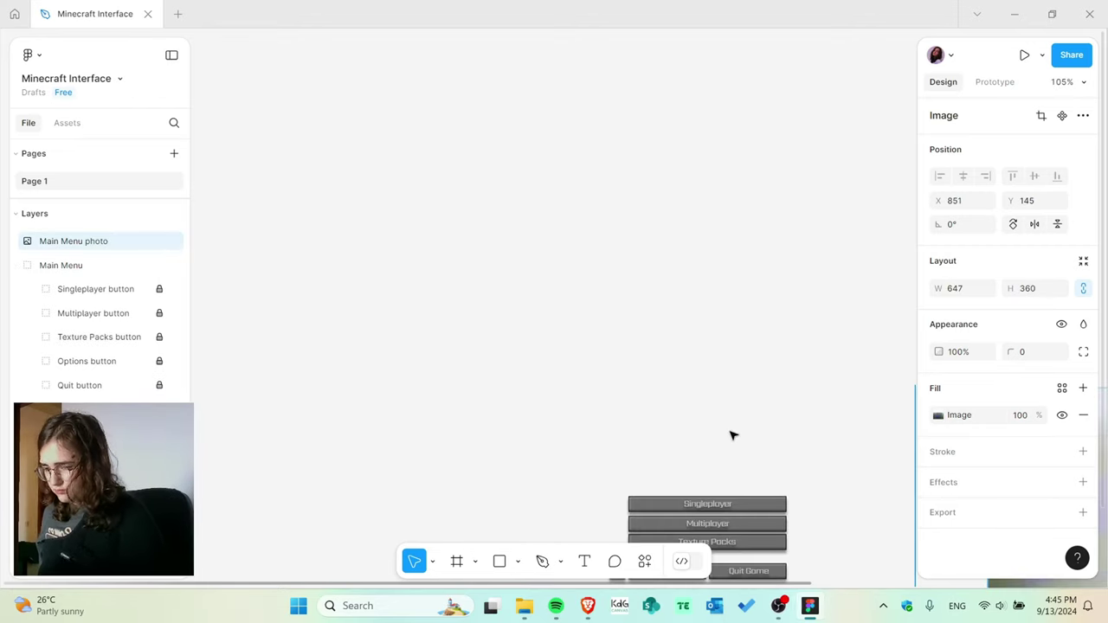
scroll(733, 436, "down", 5)
scroll(733, 436, "right", 3)
key("ctrl+z")
key("ctrl+z")
key("ctrl+z")
Paste the planet image, scale it down to 18 × 18 and place it on the blank planet button.
key("ctrl+v")
left_click_drag(631, 232, 500, 358)
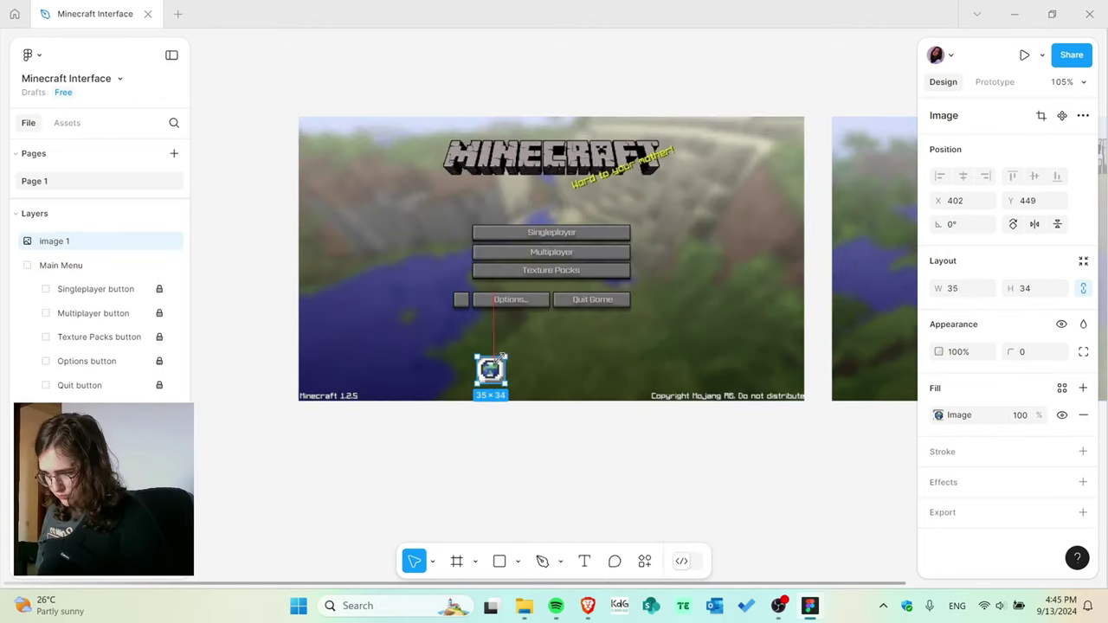
scroll(438, 309, "up", 5)
left_click_drag(587, 481, 533, 364)
left_click_drag(573, 327, 545, 344)
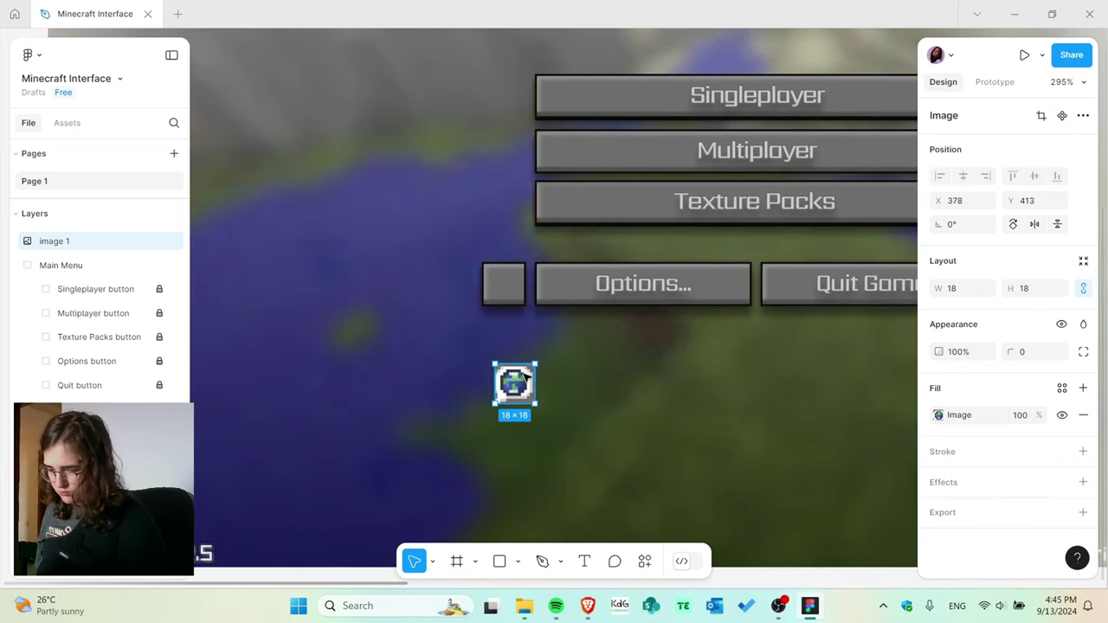
scroll(431, 293, "down", 5)
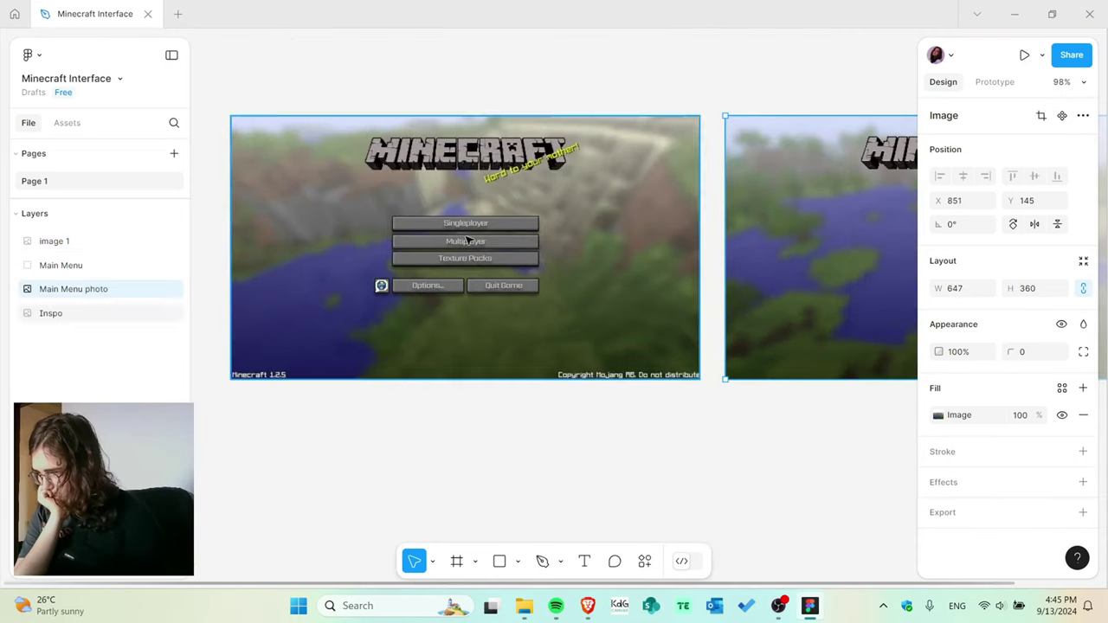
Duplicate a button label just above the reference version text and change its wording to Minecraft 1.2.5.
left_click(16, 265)
left_click_drag(79, 408, 71, 390)
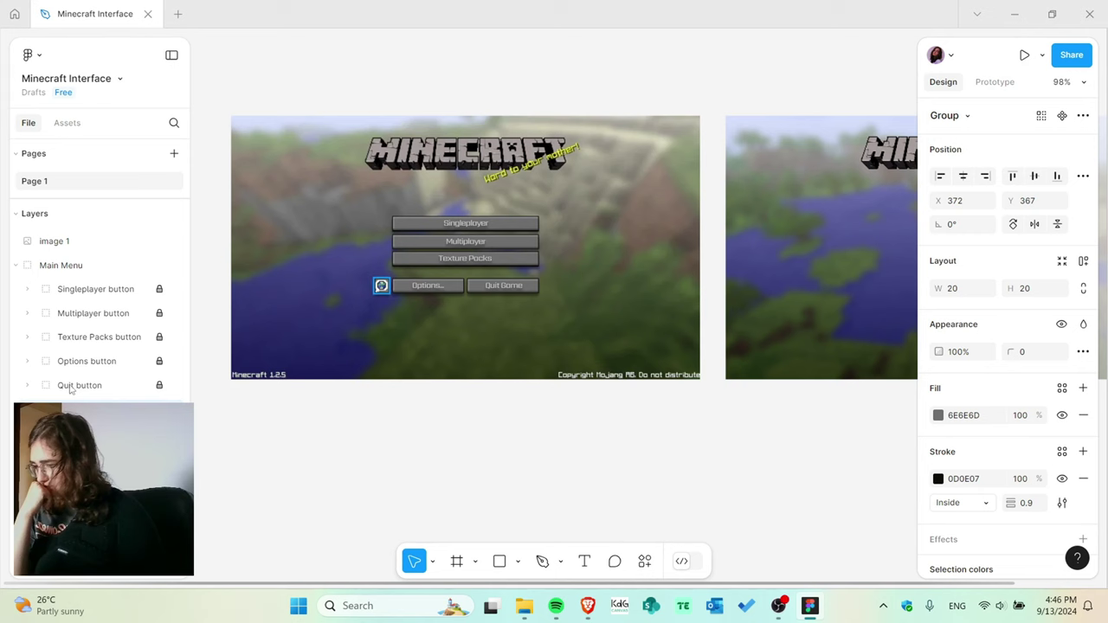
left_click(73, 433)
scroll(524, 300, "up", 2)
left_click_drag(499, 303, 410, 382)
double_click(410, 383)
type("Minecraft 1.2.5")
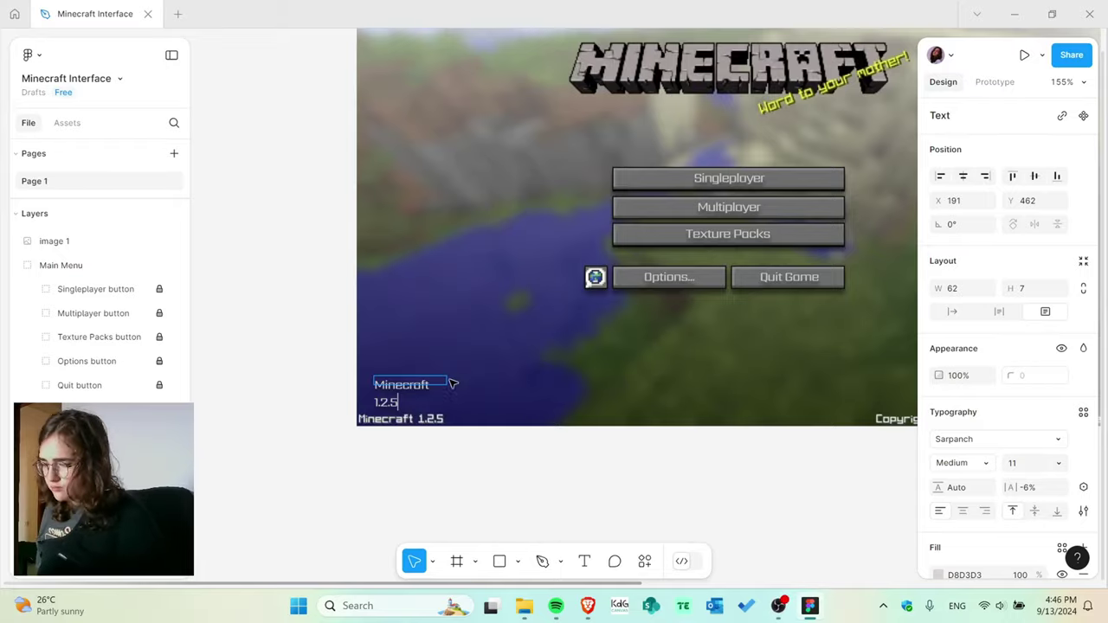
Widen the version text box to 92 so it fits one line and move it over the reference version text.
scroll(459, 391, "up", 5)
scroll(449, 386, "up", 1)
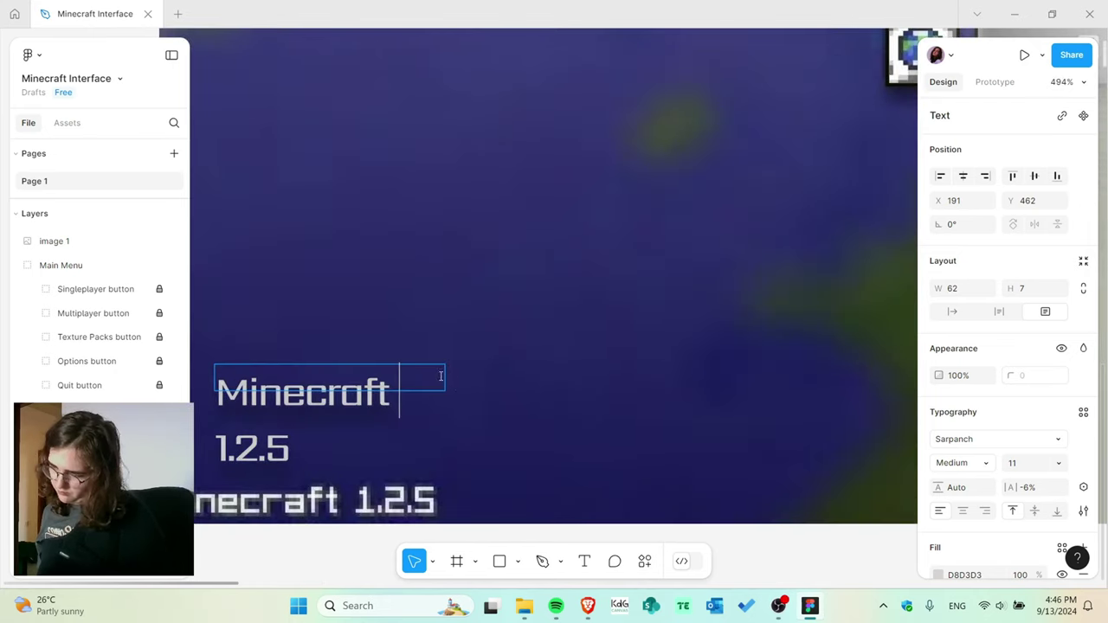
left_click_drag(449, 371, 530, 370)
left_click_drag(433, 390, 537, 373)
left_click_drag(450, 372, 418, 481)
Set the version text's letter spacing to -1% and shift it to X 176, Y 491.
mouse_move(1010, 488)
left_mouse_down()
mouse_move(1028, 487)
mouse_move(1011, 489)
left_mouse_up()
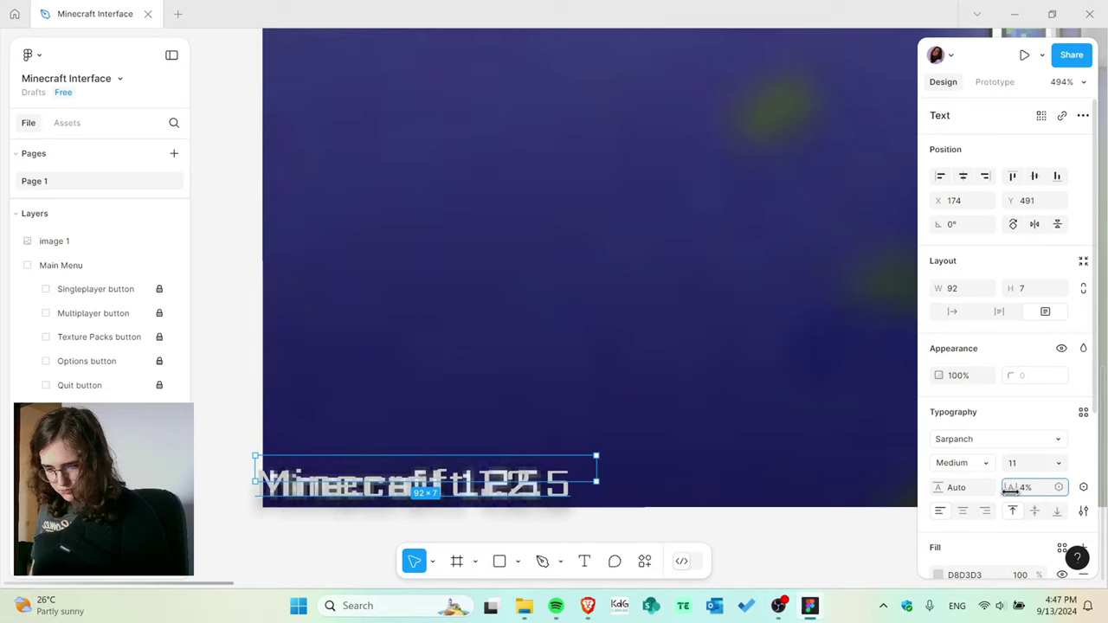
left_click_drag(450, 476, 459, 476)
left_click_drag(1010, 489, 999, 492)
left_click(873, 433)
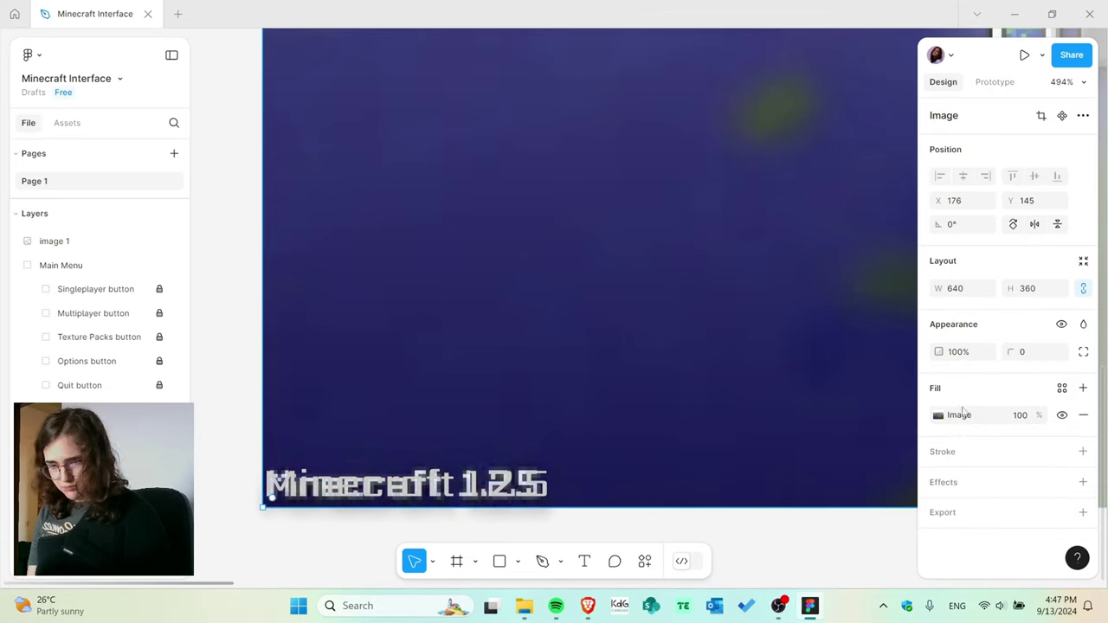
key("ctrl+z")
Set the version text's fill colour to FFFFFF and tighten its letter spacing to -2%.
scroll(979, 416, "down", 3)
left_click(938, 347)
left_click_drag(762, 232, 710, 200)
scroll(509, 500, "up", 2)
scroll(511, 502, "left", 2)
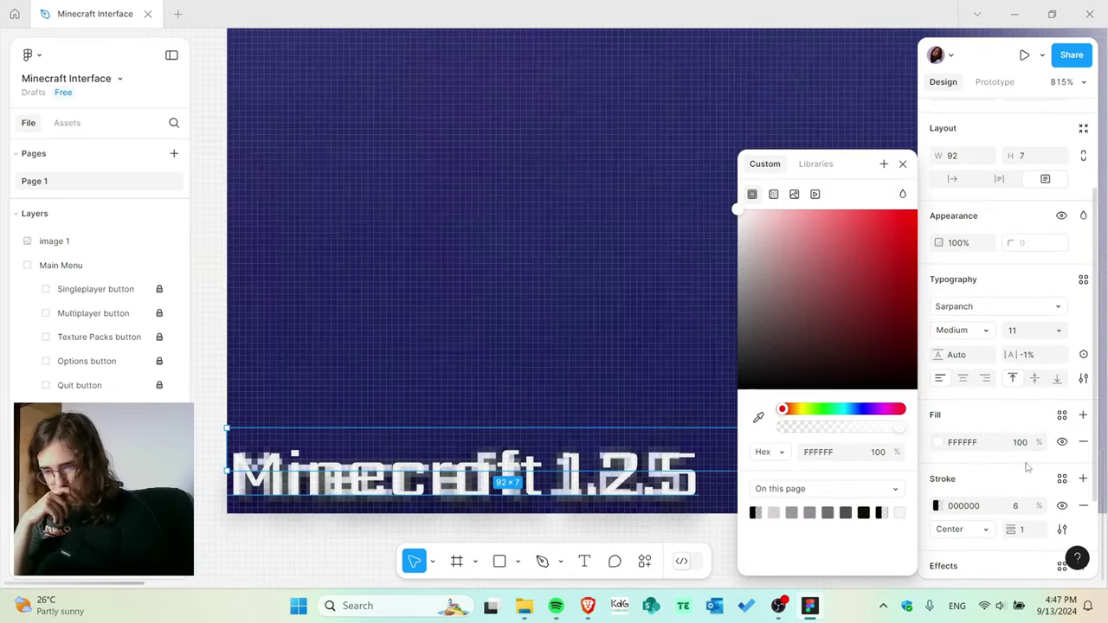
left_click(1028, 469)
scroll(1004, 450, "up", 3)
left_click_drag(1010, 488, 1009, 490)
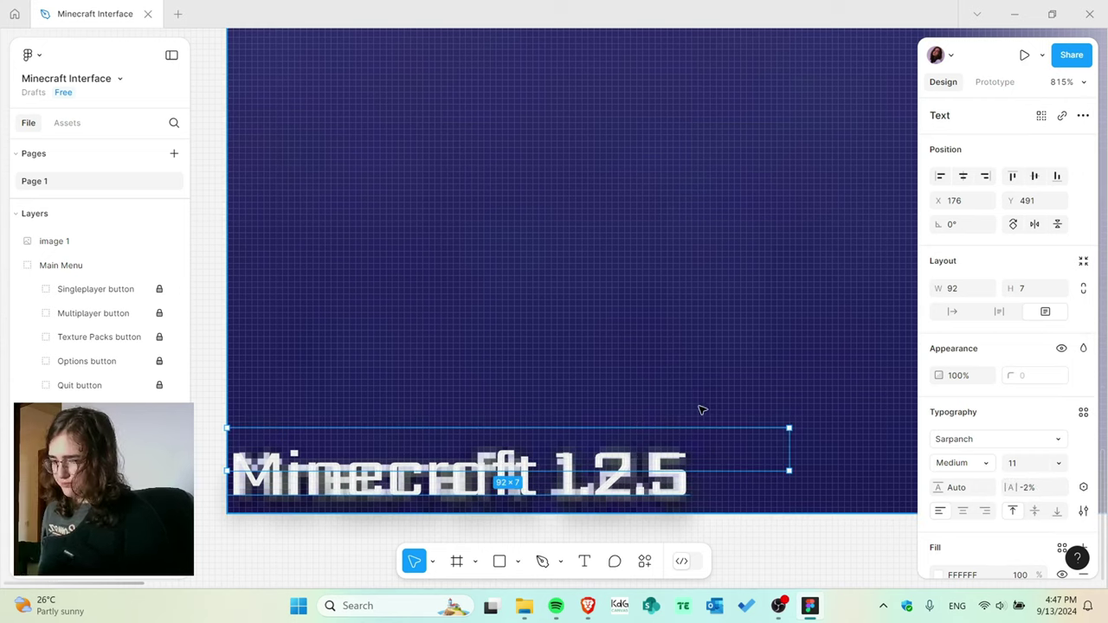
Duplicate the version text above the reference copyright line, reword it as Copyright Mojang AB. Do not distribute, and widen its box to 231.
scroll(690, 396, "down", 4)
scroll(539, 344, "right", 10)
scroll(540, 341, "down", 5)
left_click_drag(202, 363, 488, 343)
scroll(489, 343, "up", 5)
double_click(477, 343)
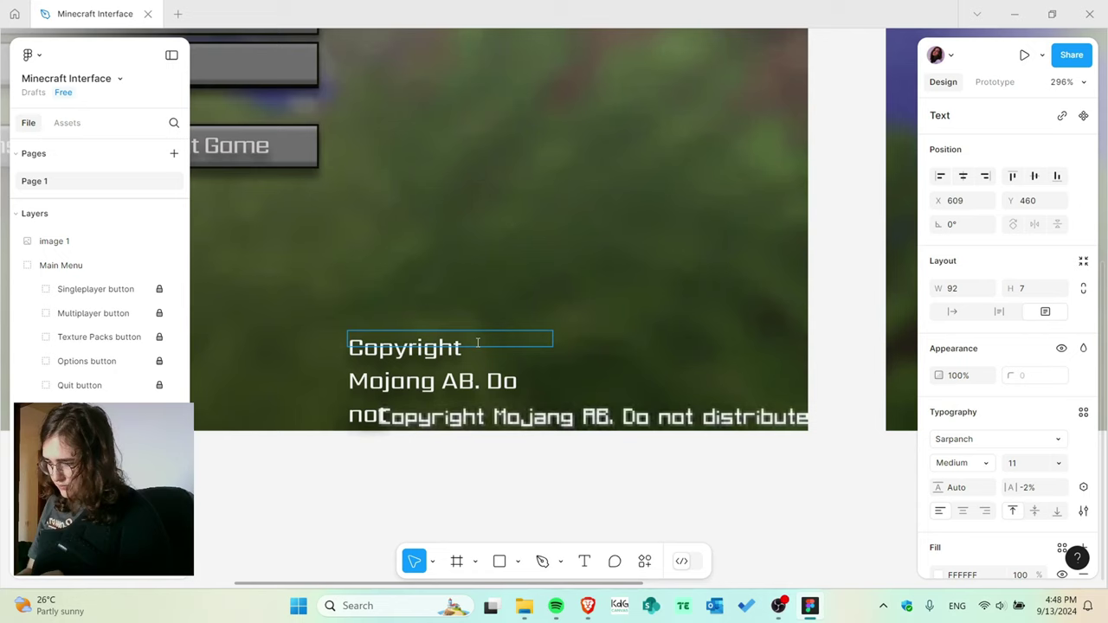
left_click_drag(553, 341, 864, 342)
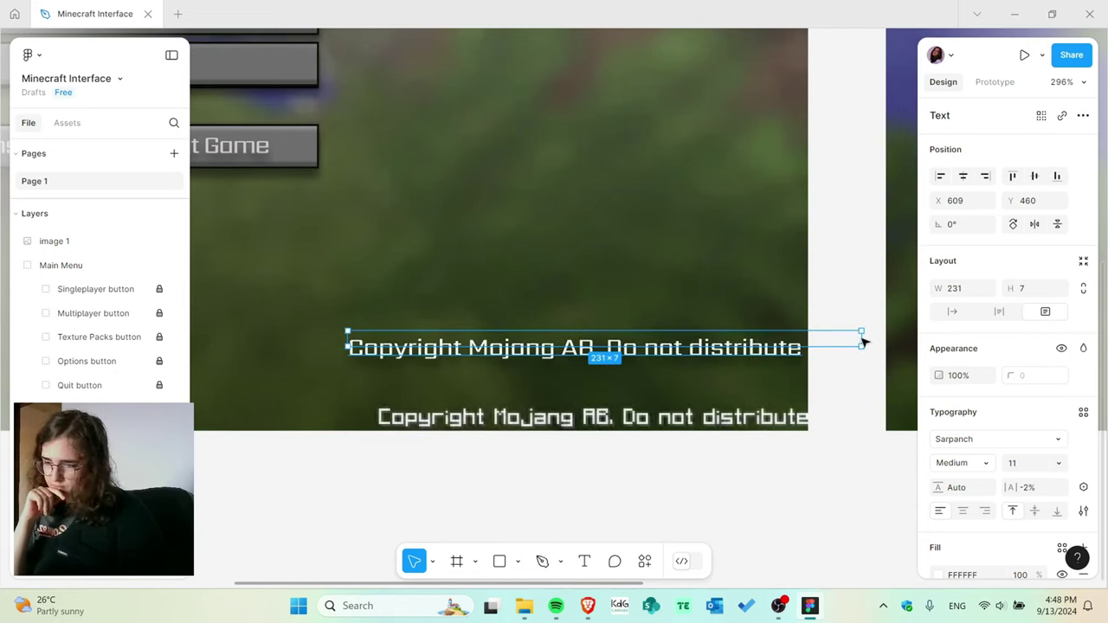
Align the copyright text over the reference line at X 624, Y 491 with -5% letter spacing.
left_click_drag(485, 348, 492, 415)
left_click_drag(1008, 488, 997, 486)
left_click_drag(554, 415, 600, 416)
left_click_drag(1010, 488, 1018, 487)
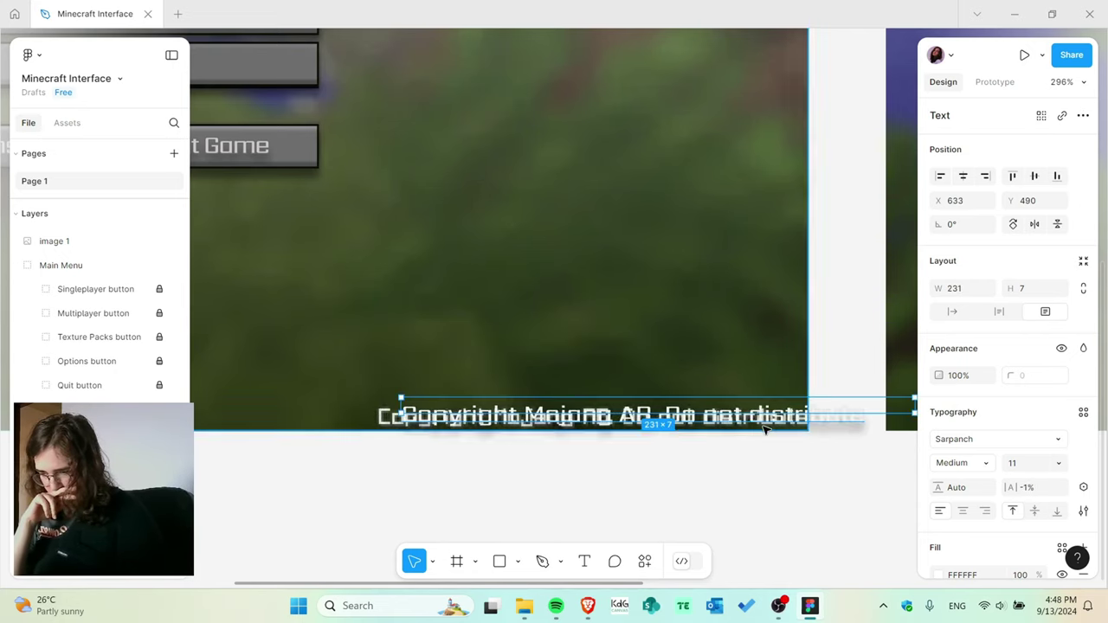
left_click_drag(767, 418, 740, 420)
left_click_drag(1012, 488, 1010, 487)
left_click(756, 465)
left_click(641, 393)
left_click(606, 420)
left_click(860, 499)
scroll(578, 385, "down", 5)
Duplicate the copyright text above the Singleplayer button at X 494, Y 254 and change its wording to Word to your mother!
left_click(582, 396)
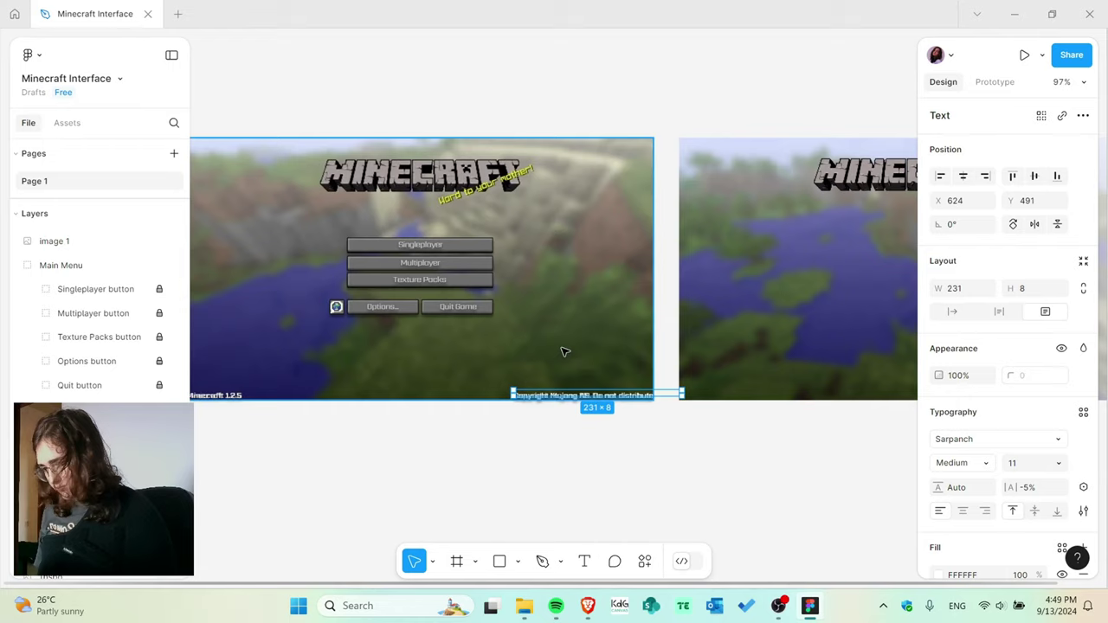
scroll(468, 224, "up", 5)
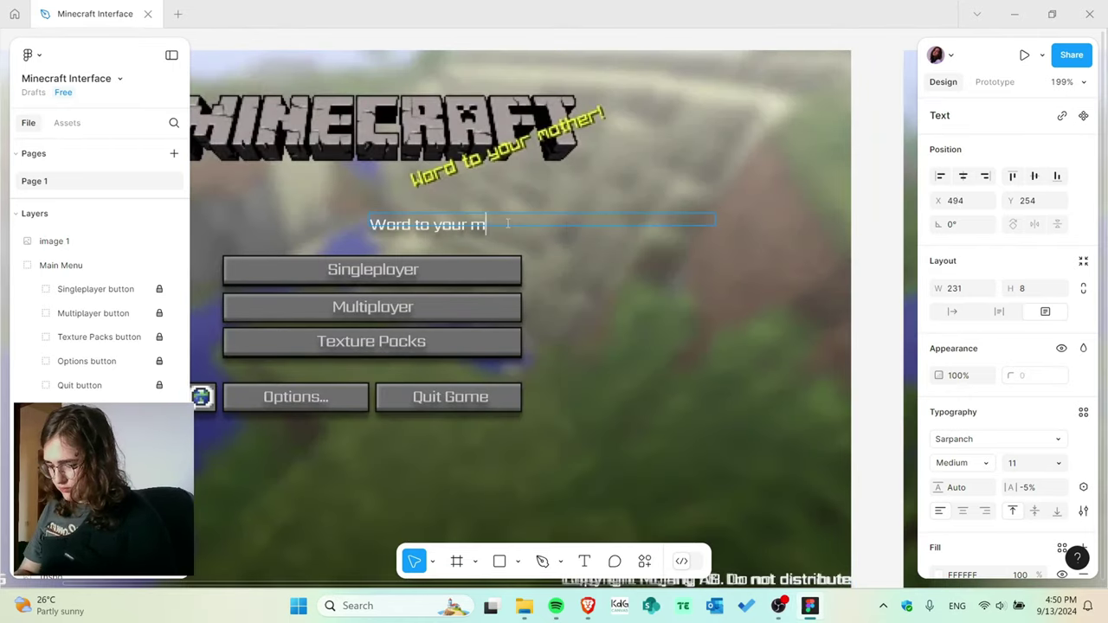
type("oither!")
Fill the Word to your mother! text with yellow F6FF11, using the reference splash text's colour.
scroll(982, 424, "down", 2)
left_click(940, 396)
left_click(759, 418)
left_click(554, 130)
key("ctrl+a")
left_click(759, 418)
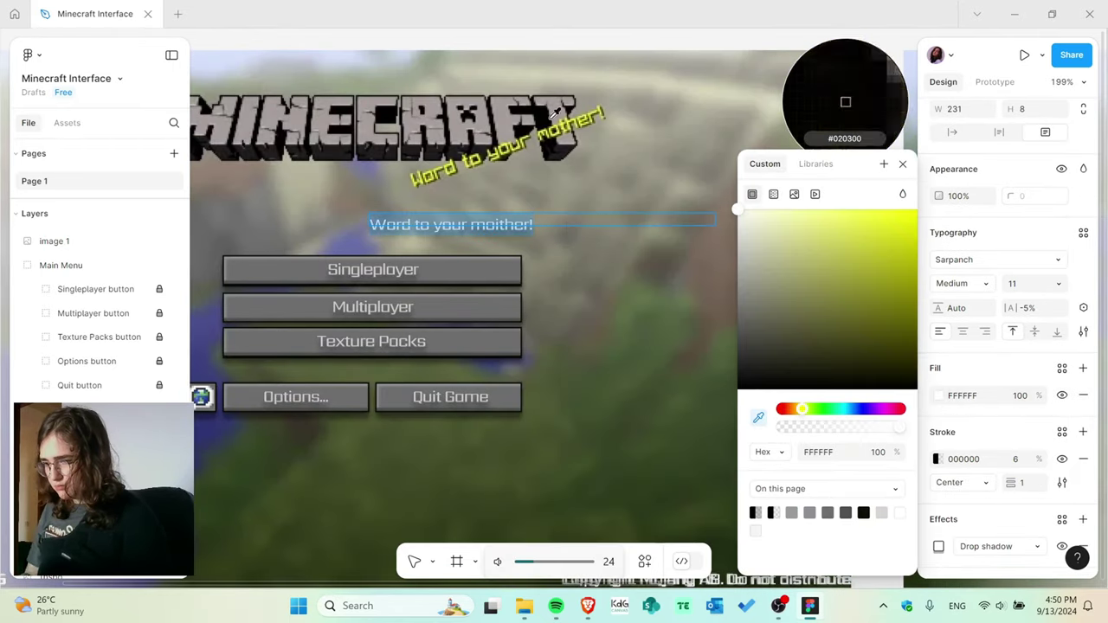
left_click(552, 134)
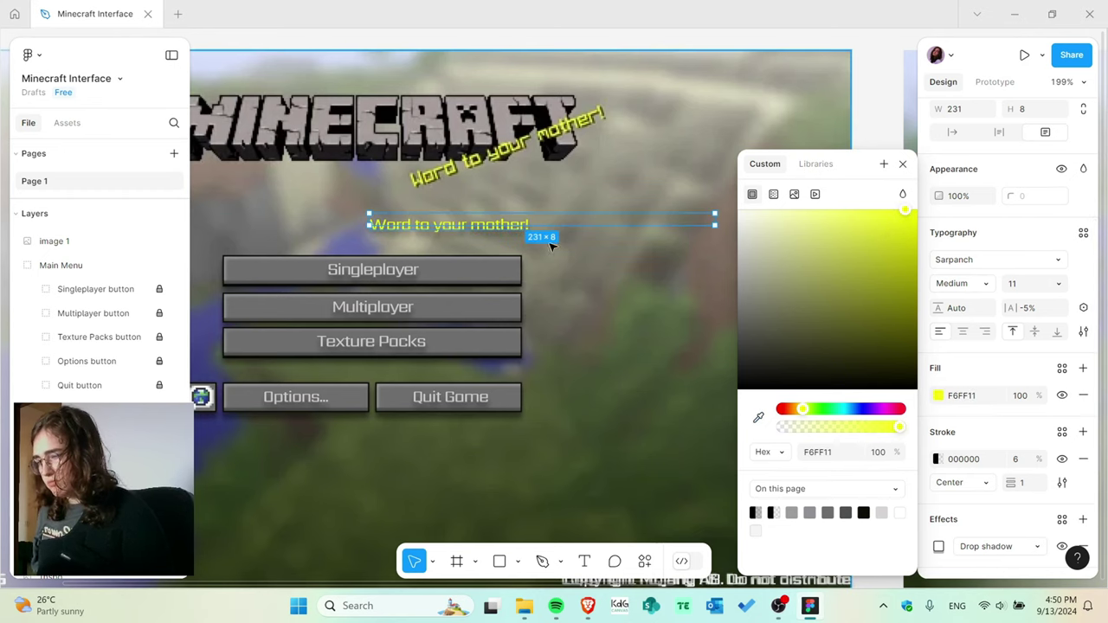
Rotate the yellow splash text to 21.12°, set its letter spacing to 9% and lay it over the reference at X 520, Y 228.25.
scroll(1028, 443, "up", 2)
left_click_drag(1016, 486, 1025, 486)
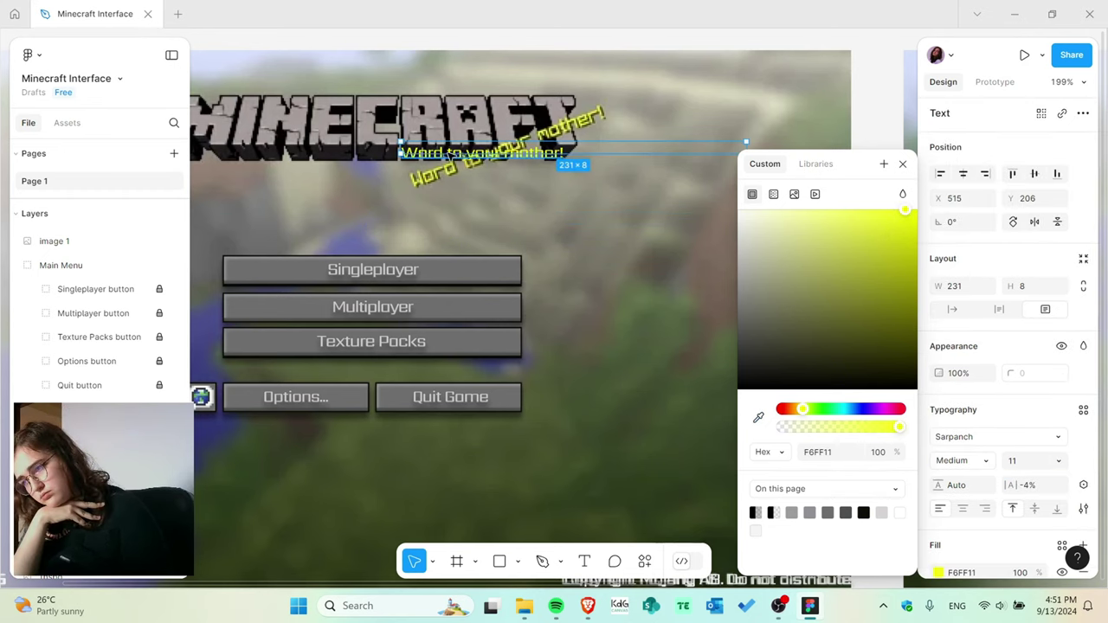
left_click_drag(398, 153, 424, 229)
left_click_drag(1011, 485, 1017, 485)
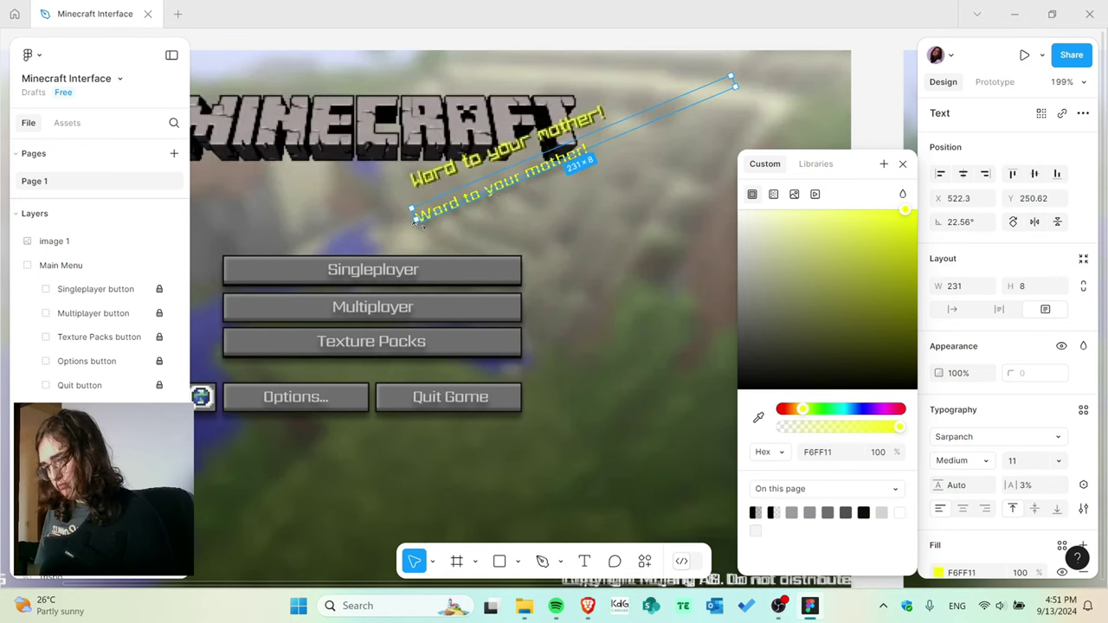
left_click_drag(419, 221, 435, 180)
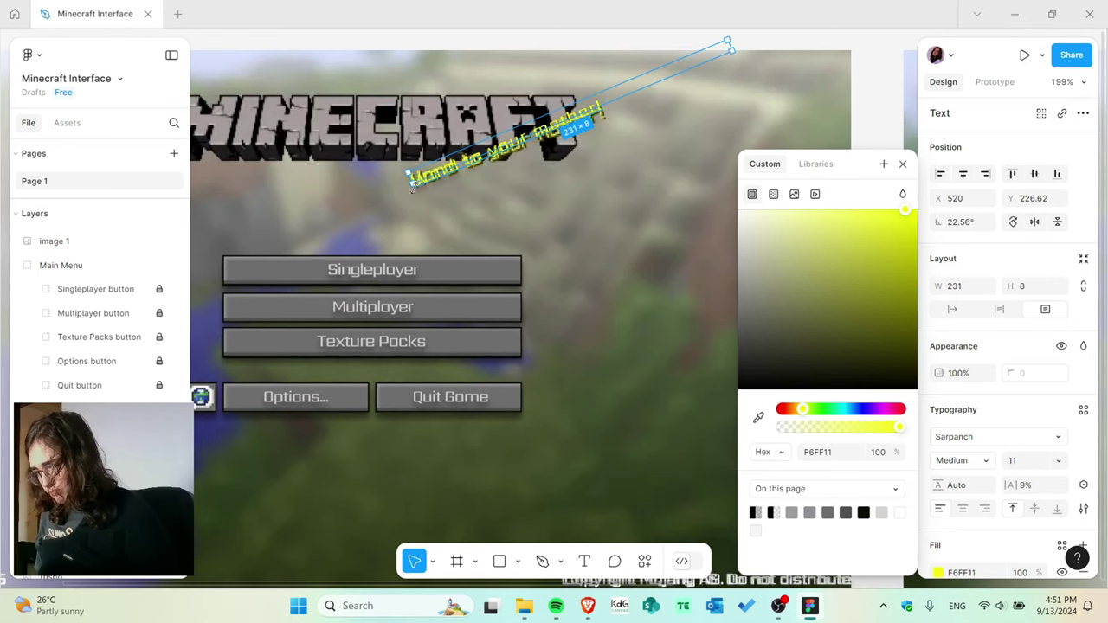
scroll(359, 300, "down", 2)
scroll(589, 276, "down", 4)
scroll(589, 275, "right", 5)
scroll(589, 274, "left", 5)
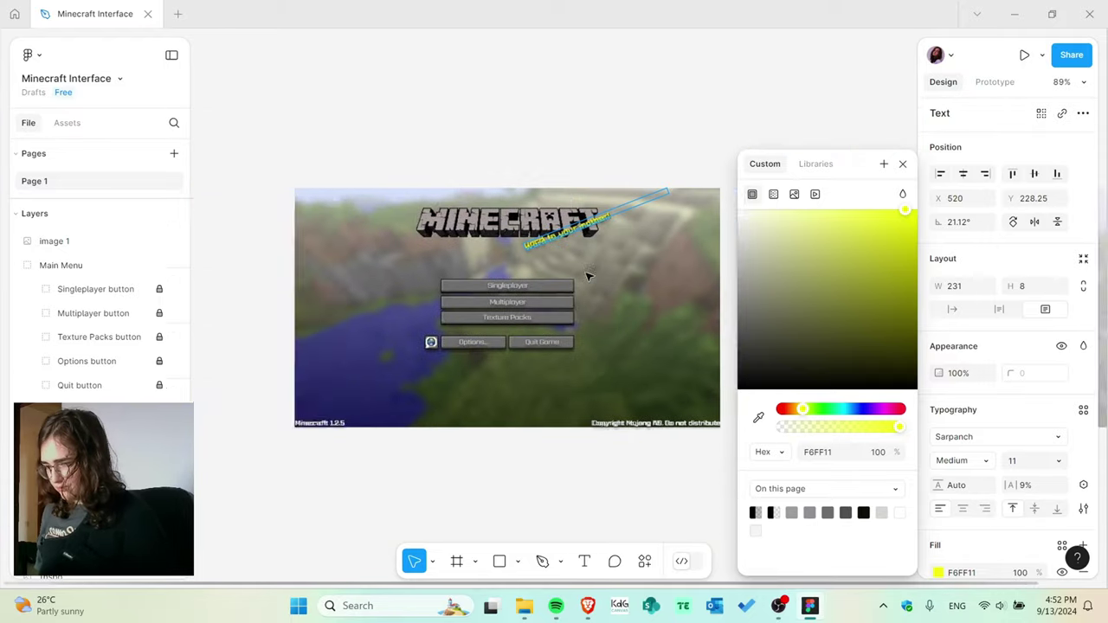
scroll(588, 273, "right", 5)
left_click(587, 253)
scroll(587, 252, "left", 5)
left_click(372, 423)
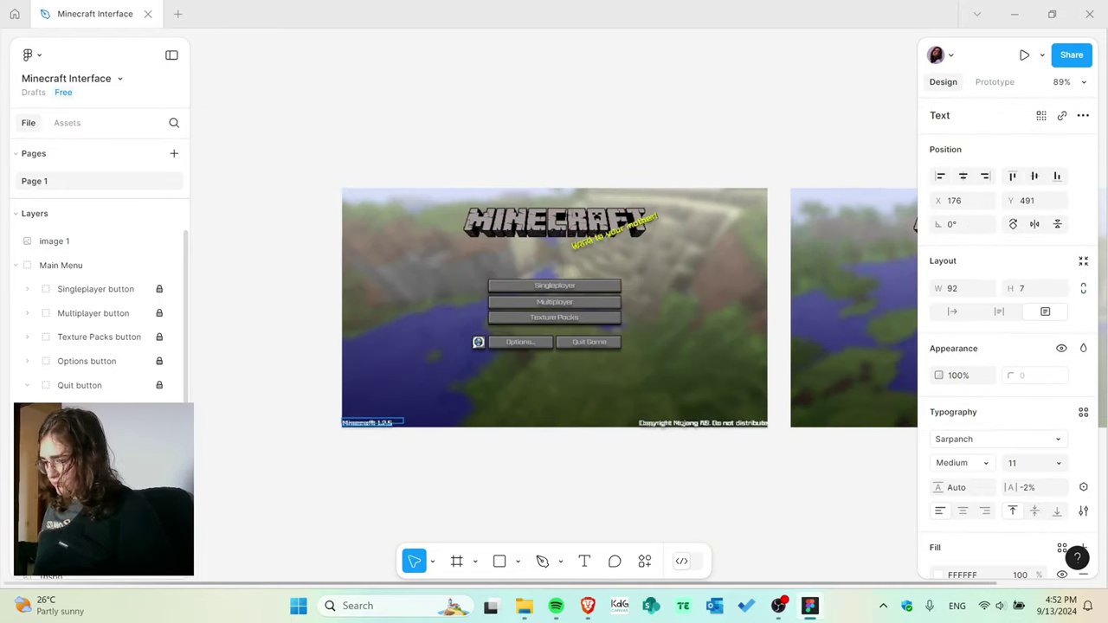
left_click(368, 424)
scroll(375, 422, "up", 5)
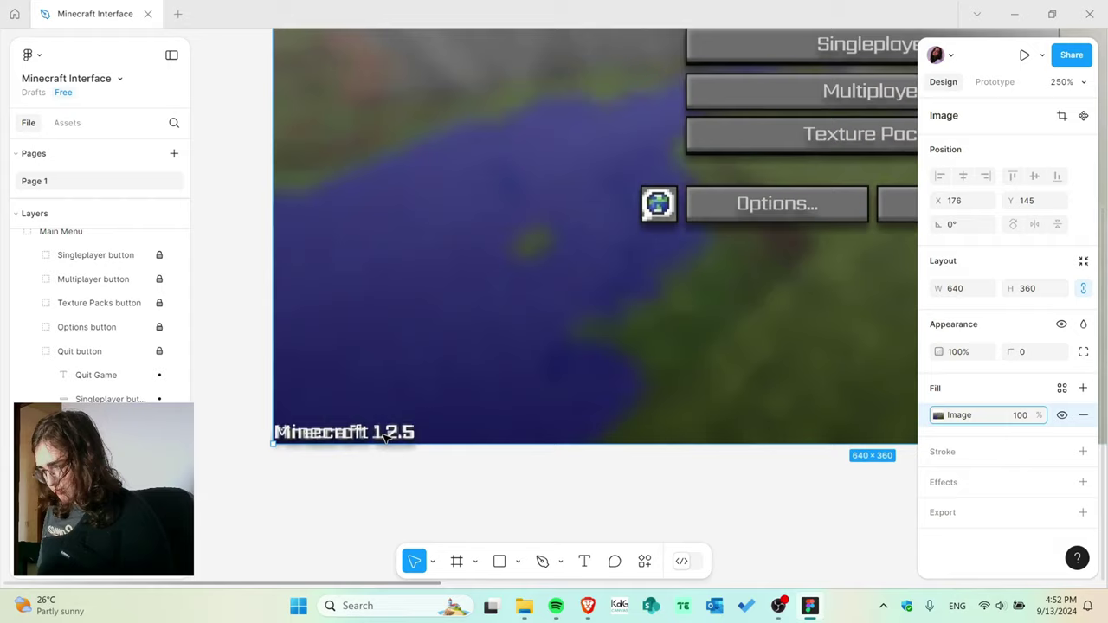
left_click_drag(336, 433, 287, 351)
scroll(545, 301, "down", 5)
scroll(286, 352, "up", 4)
left_click(482, 393)
left_click(482, 393)
scroll(563, 332, "down", 4)
left_click_drag(566, 335, 476, 355)
left_click(335, 496)
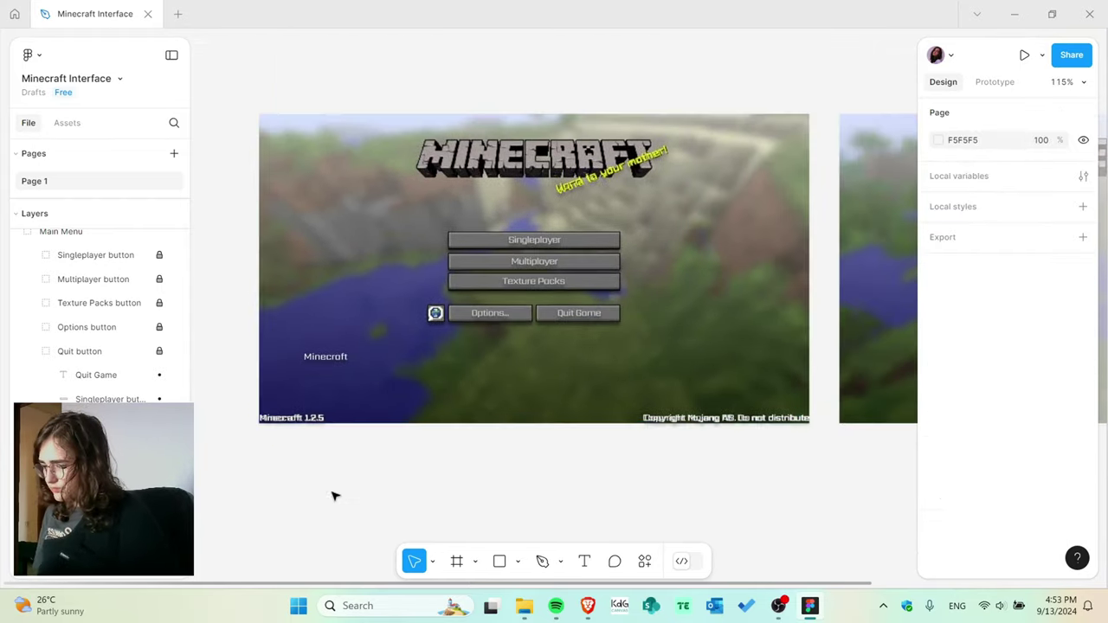
left_click_drag(338, 359, 694, 159)
left_click(1058, 463)
left_click(1058, 466)
left_click(1058, 464)
left_click(1047, 500)
left_click_drag(603, 193, 565, 164)
key("Delete")
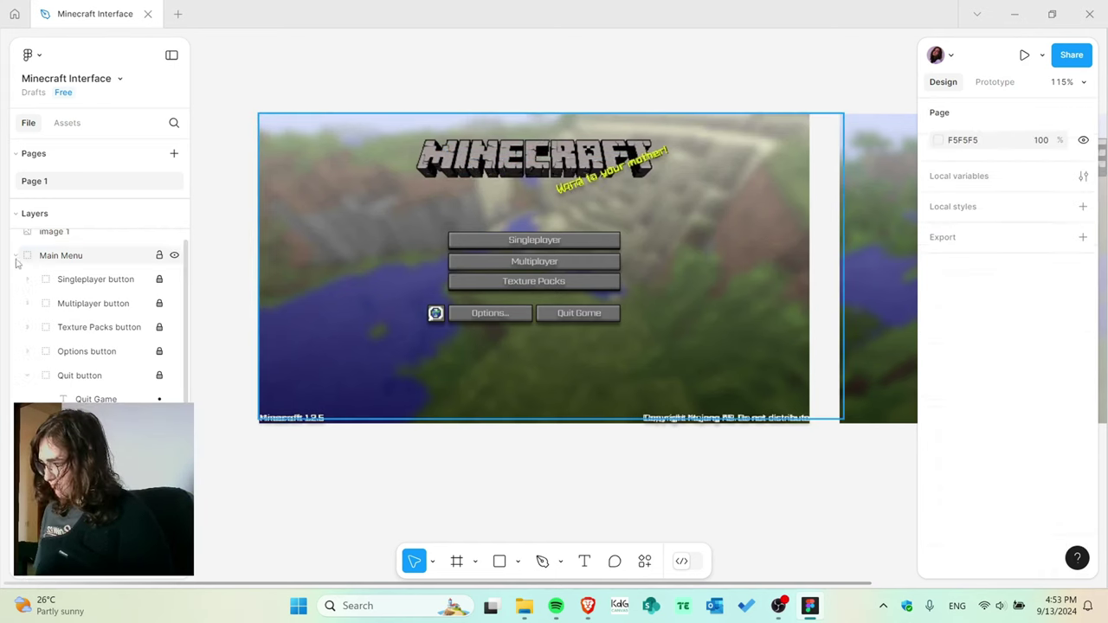
left_click(18, 257)
left_click(53, 257)
scroll(646, 319, "right", 5)
key("ctrl+d")
scroll(646, 319, "down", 3)
scroll(249, 316, "left", 1)
key("Delete")
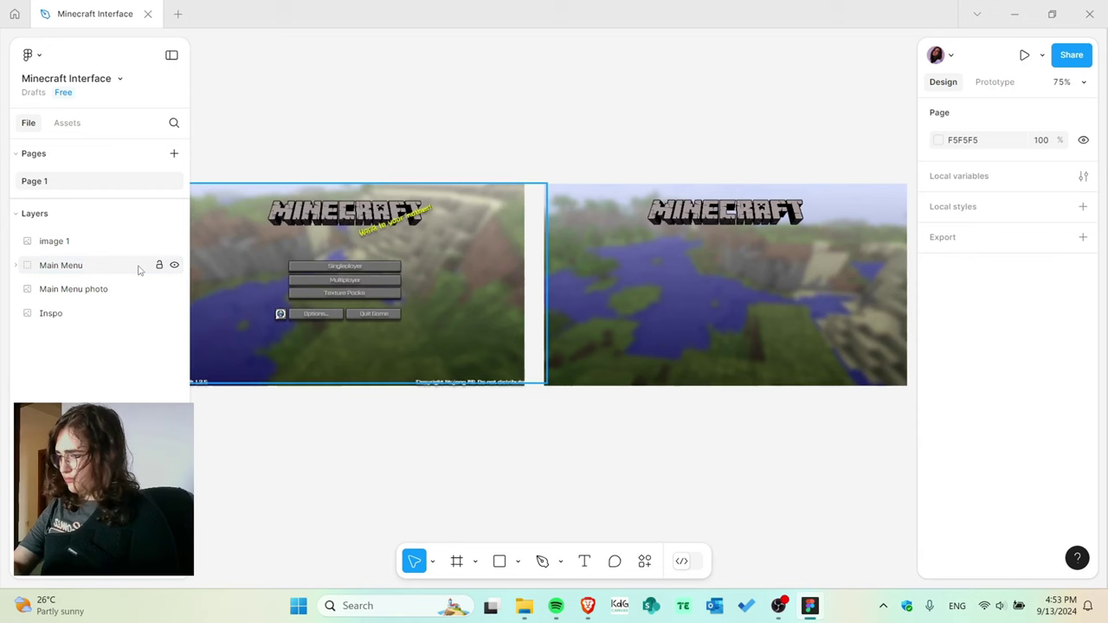
Move the planet image layer, image 1, into the Main Menu group below the Quit button.
left_click(73, 288)
left_click(55, 242)
left_click(16, 266)
left_click_drag(55, 242, 83, 413)
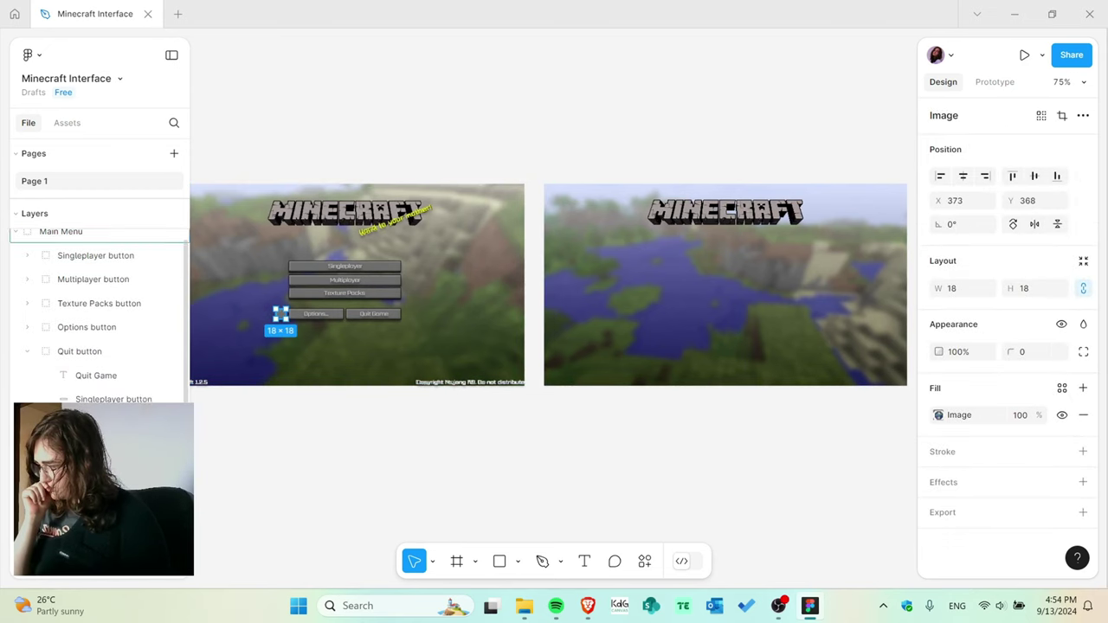
left_click(16, 234)
left_click_drag(62, 243, 44, 265)
left_click(56, 243)
left_click(454, 290)
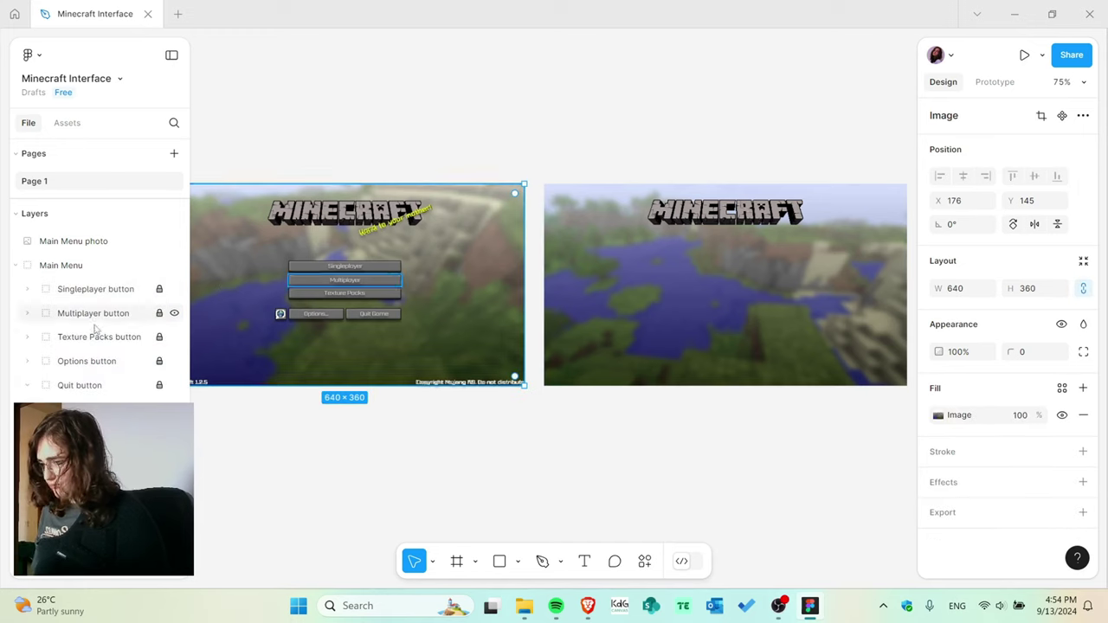
Move the Main Menu group onto the Main Menu photo and place the photo beneath the group in the layer order.
left_click(16, 266)
left_click(60, 266)
left_click_drag(453, 287, 785, 320)
left_click_drag(74, 241, 69, 277)
left_click(60, 242)
left_click_drag(719, 311, 768, 279)
scroll(436, 475, "right", 2)
scroll(436, 475, "up", 3)
Fine-tune the Main Menu group's position over the photo and remove the Inspo reference image.
left_click(435, 475)
left_click(85, 242)
left_click_drag(385, 346, 384, 339)
scroll(685, 314, "up", 5)
scroll(371, 389, "down", 5)
left_click(371, 372)
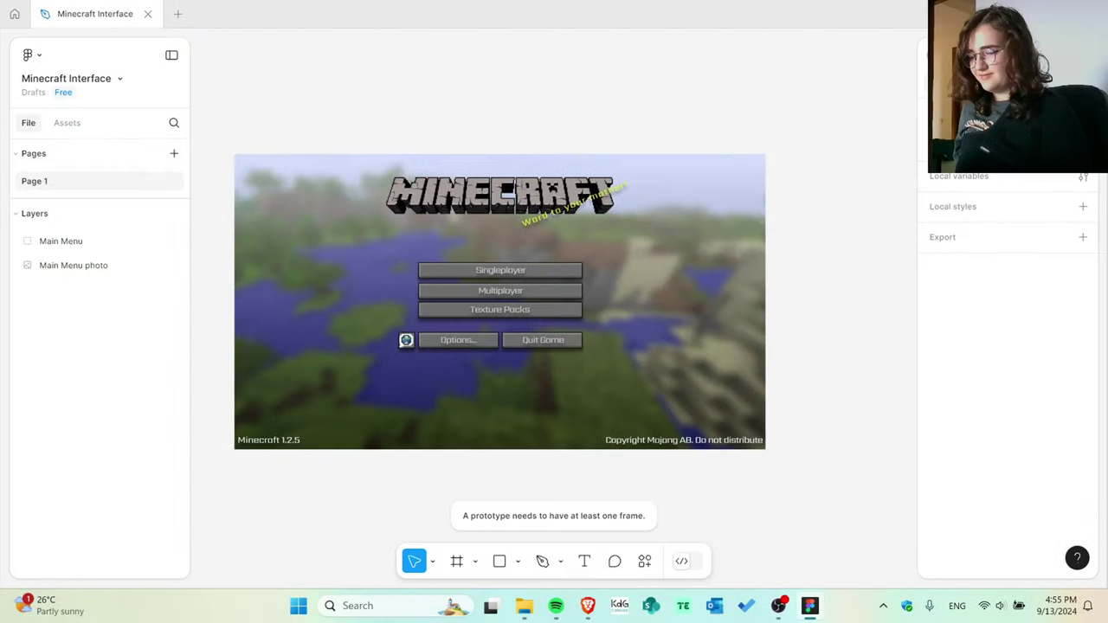
key("shift+2")
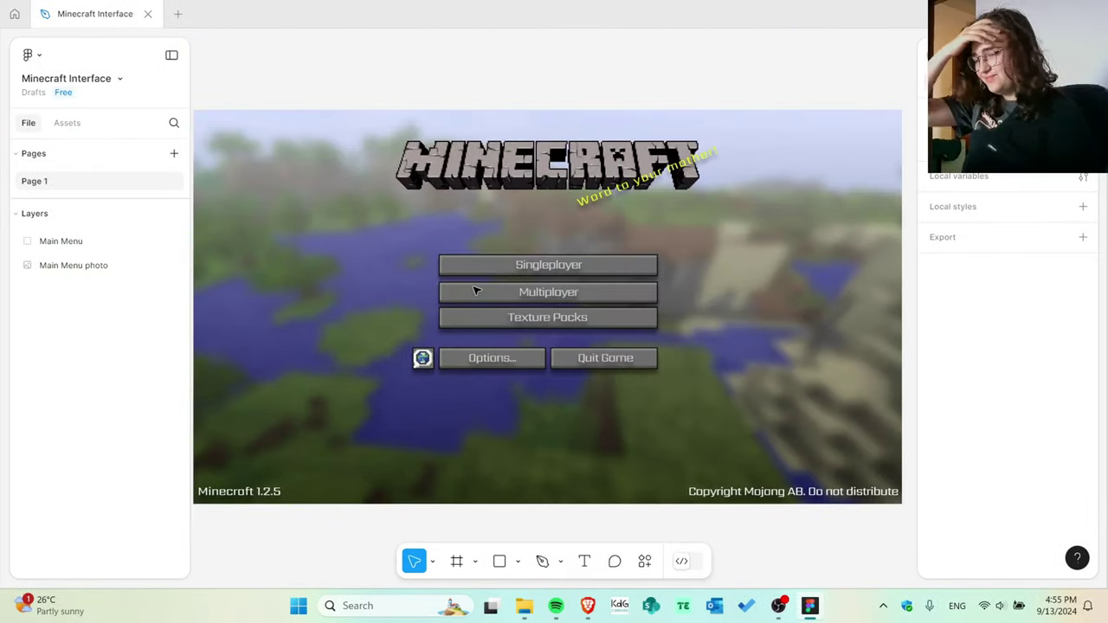